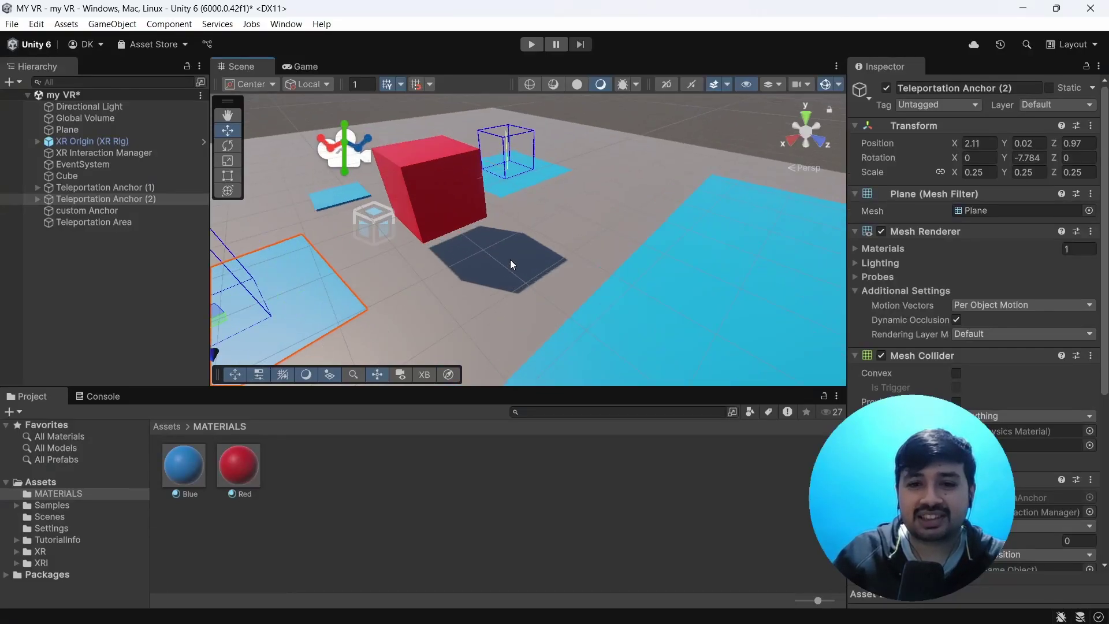
# Add a new 3D cube to the scene
pyautogui.scroll(-3, 510, 259)
pyautogui.scroll(2, 504, 244)
pyautogui.moveTo(504, 244); pyautogui.dragTo(591, 257, button='right')
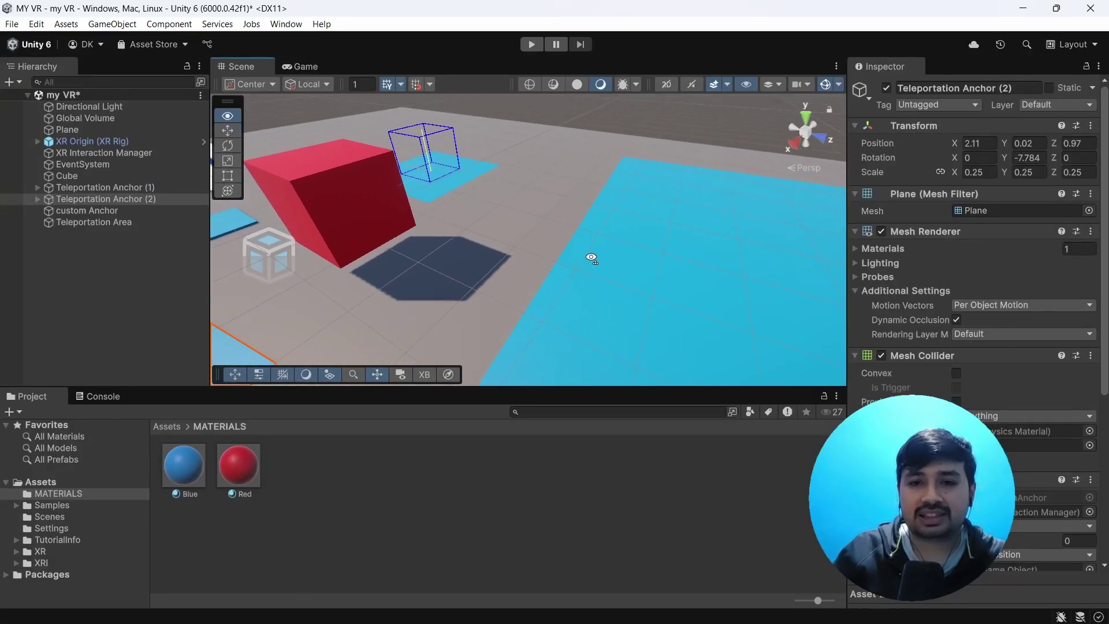
pyautogui.rightClick(140, 264)
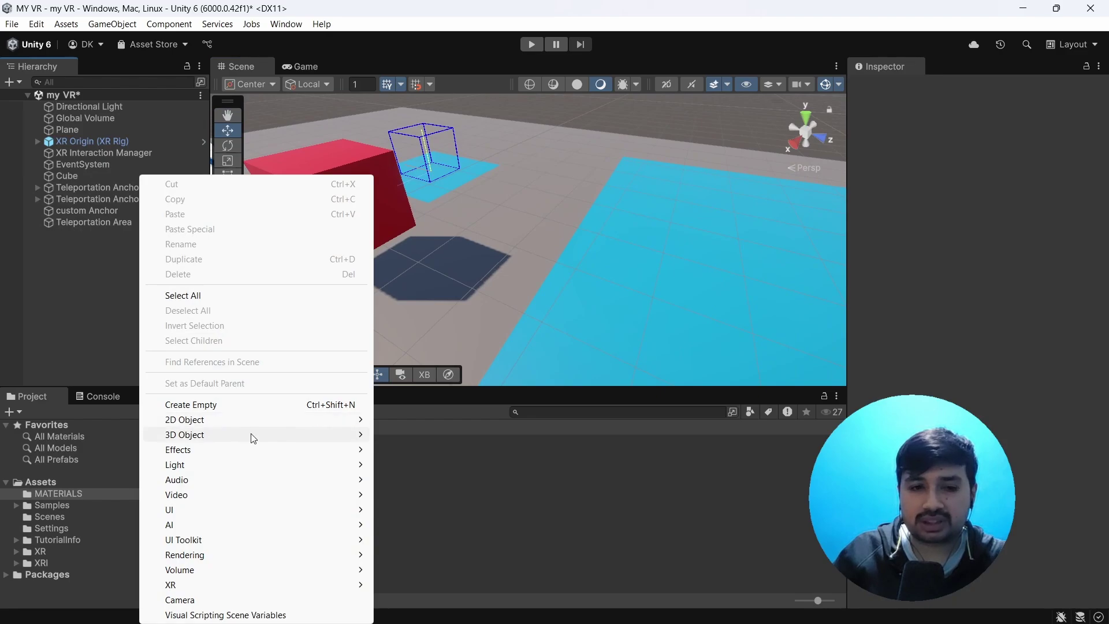
pyautogui.moveTo(346, 440)
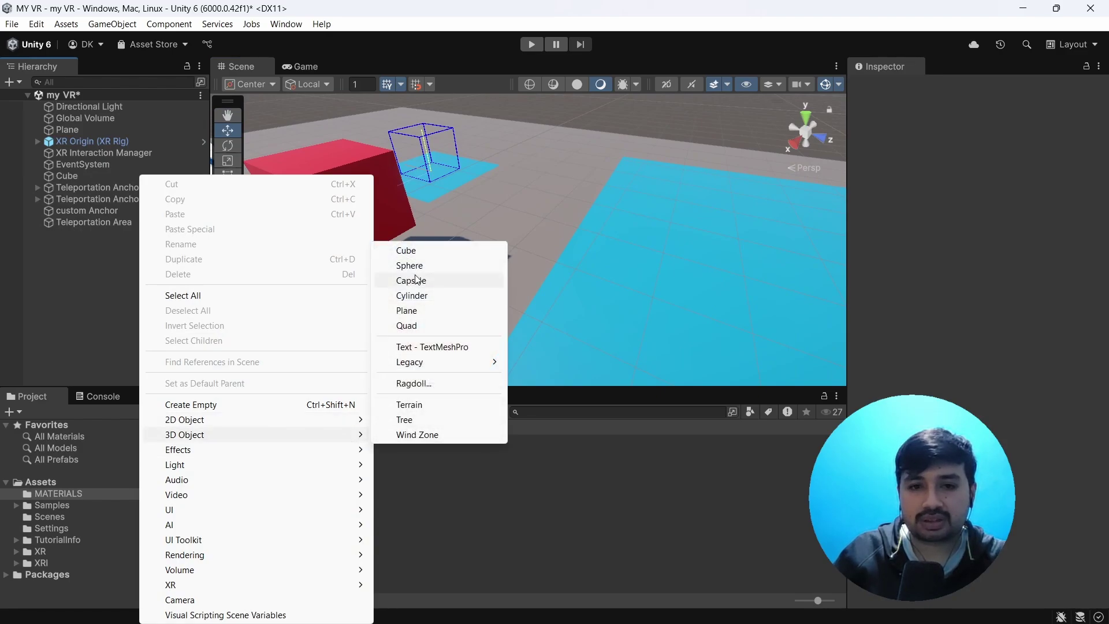
pyautogui.click(423, 249)
# Move the new cube onto the floor near the large blue teleportation area, at about X -5.35, Y 0.41, Z 1.02
pyautogui.moveTo(528, 193); pyautogui.dragTo(528, 87)
pyautogui.moveTo(529, 98); pyautogui.dragTo(636, 188, button='right')
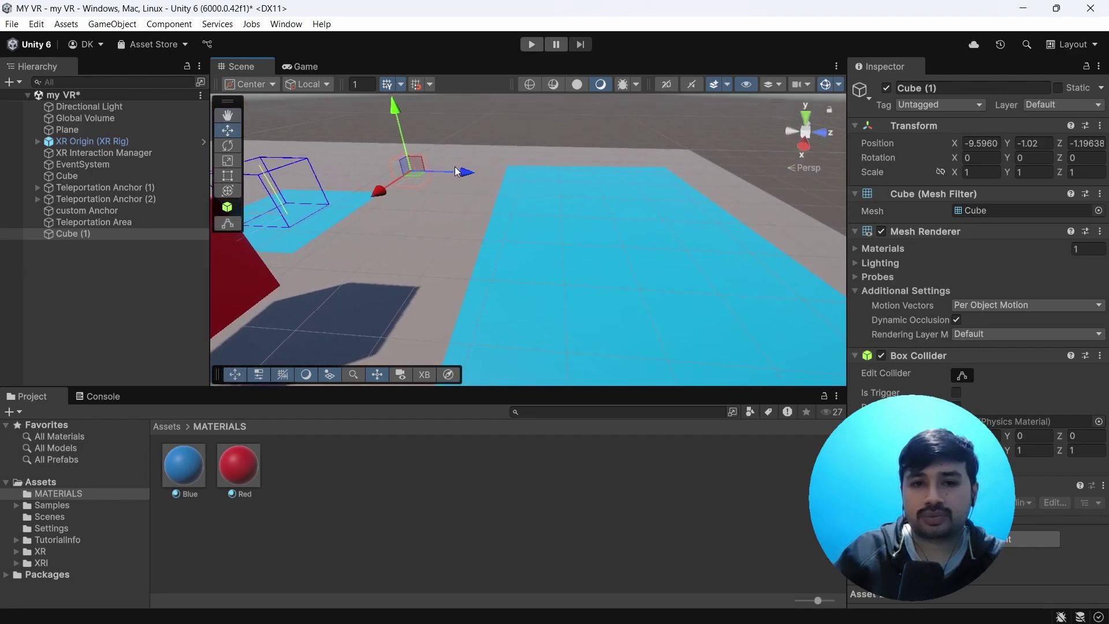
pyautogui.moveTo(461, 173); pyautogui.dragTo(519, 173)
pyautogui.moveTo(452, 114); pyautogui.dragTo(416, 262)
pyautogui.moveTo(395, 151); pyautogui.dragTo(386, 115)
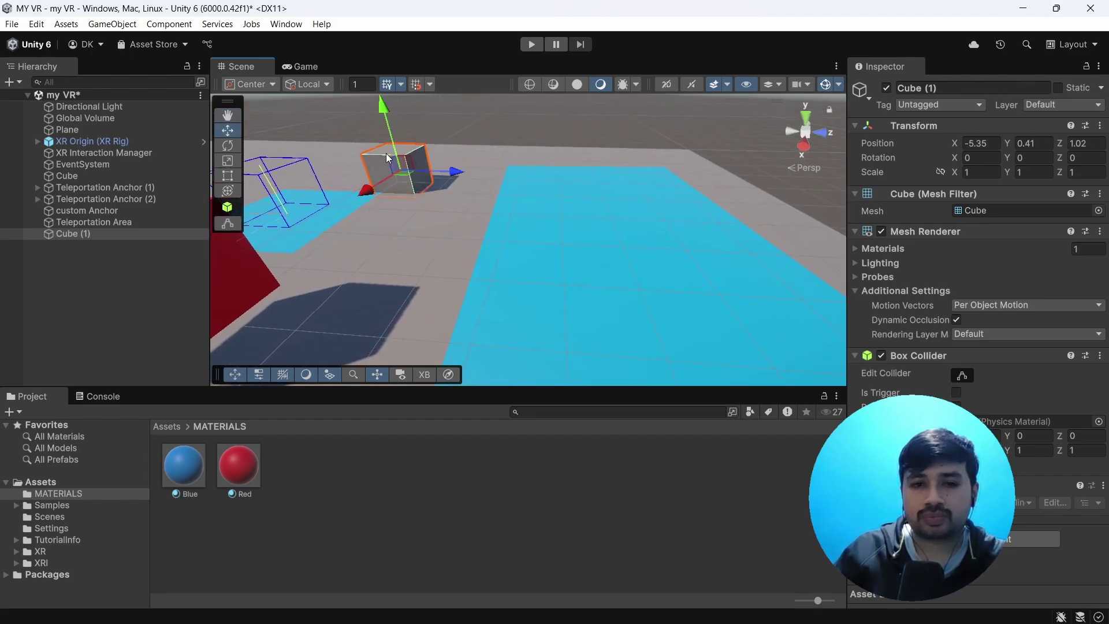
# Stretch the new cube along its Z axis to a scale of about 3.05
pyautogui.click(225, 160)
pyautogui.moveTo(457, 171); pyautogui.dragTo(485, 185)
pyautogui.click(228, 131)
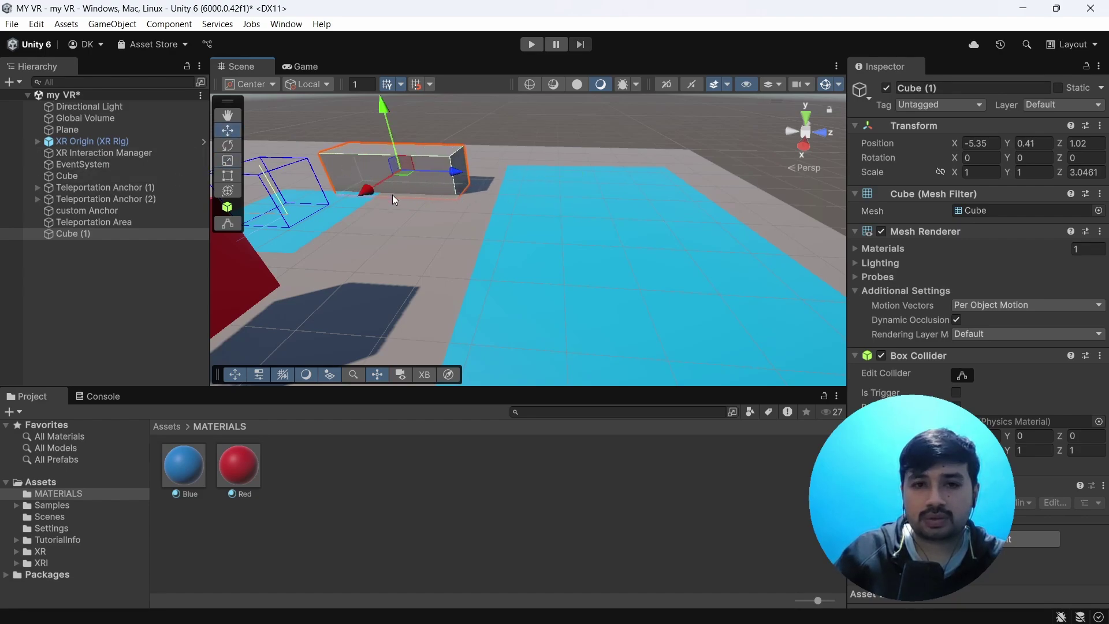
# Reposition the stretched cube closer to the large blue area, at about X -3.77, Y 0.46, Z 2.06
pyautogui.moveTo(393, 195); pyautogui.dragTo(334, 200)
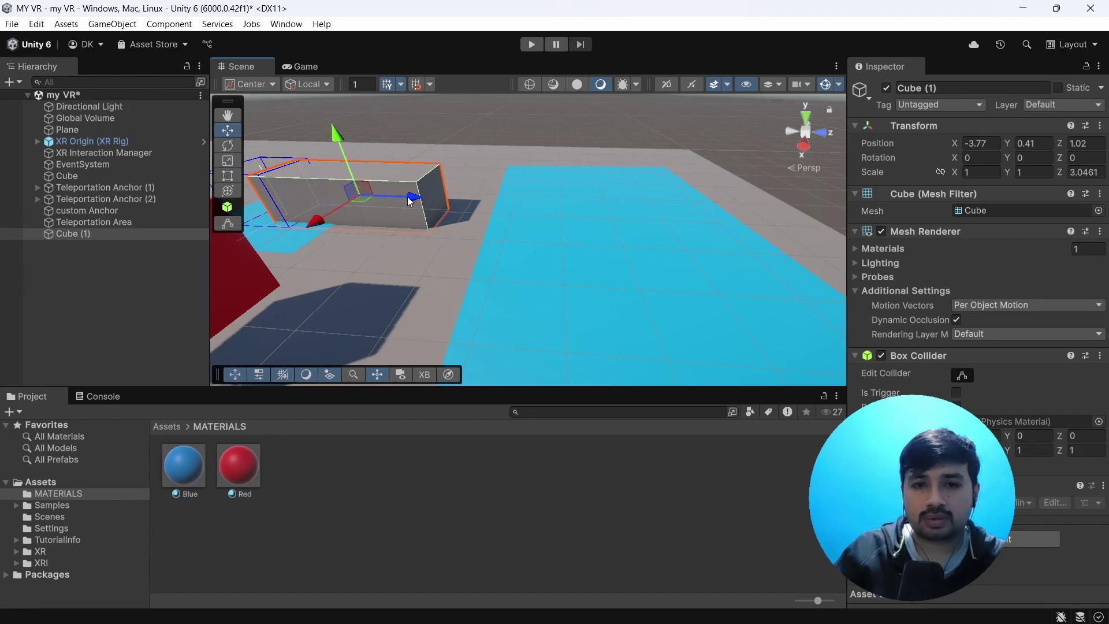
pyautogui.moveTo(409, 201); pyautogui.dragTo(452, 221)
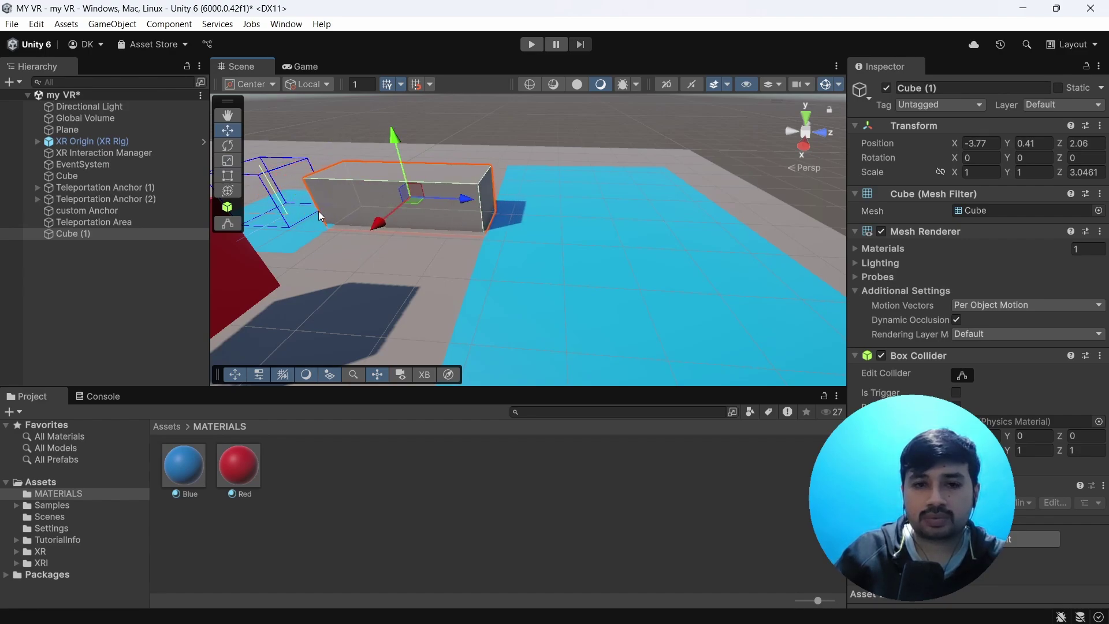
pyautogui.moveTo(401, 148); pyautogui.dragTo(401, 141)
# Rotate the stretched cube about 87° around Y and shift it to about X -3.84, Z 2.8 along the blue area's edge
pyautogui.press('e')
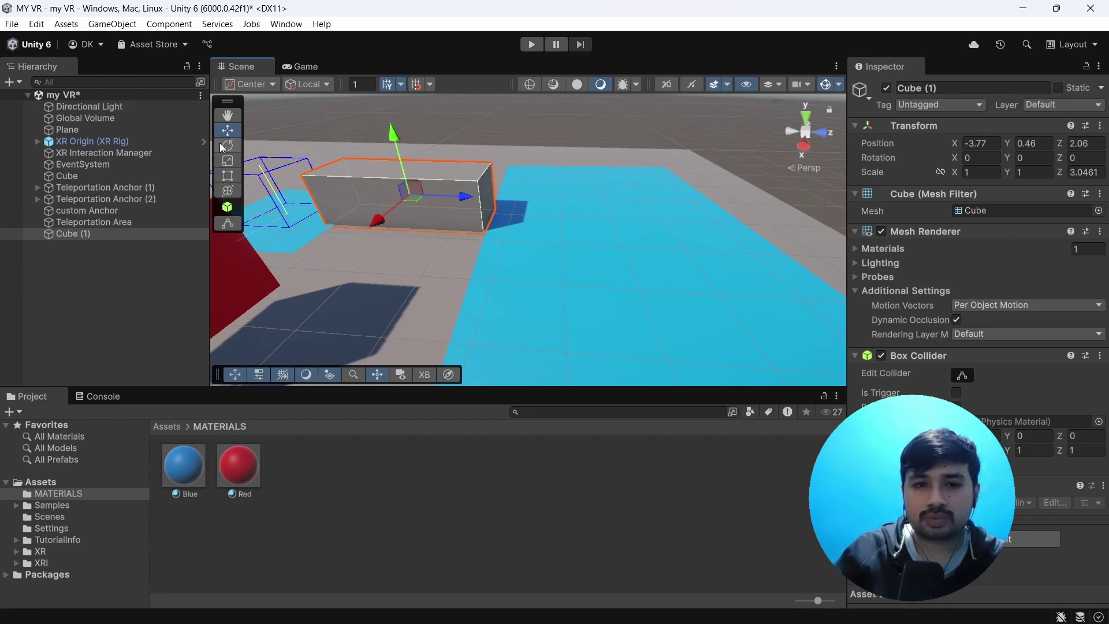
pyautogui.moveTo(443, 209); pyautogui.dragTo(296, 213)
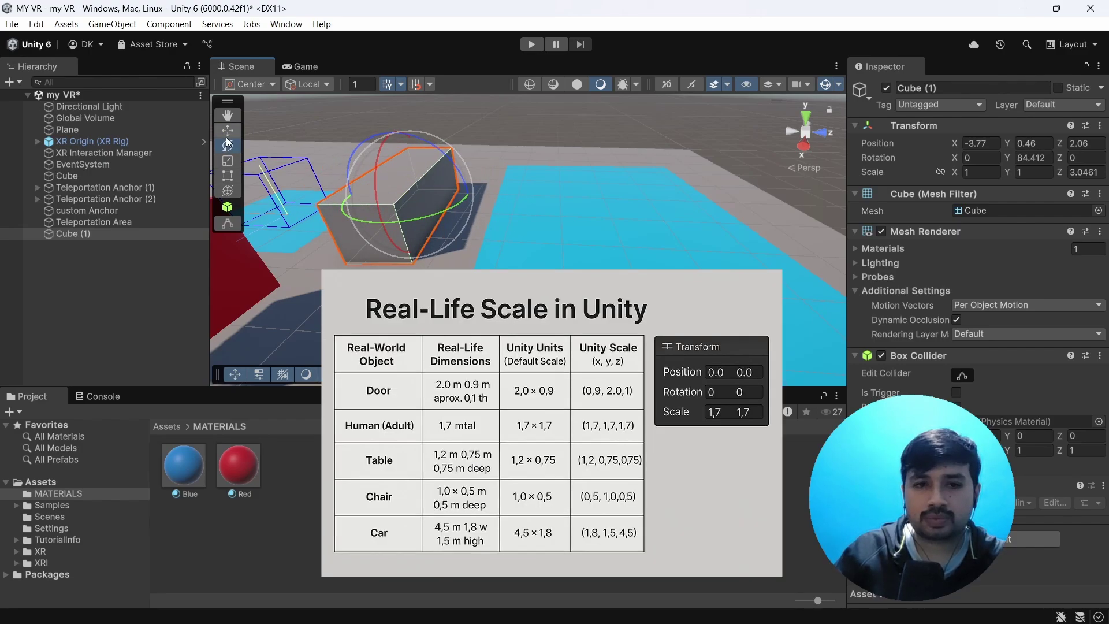
pyautogui.click(227, 130)
pyautogui.moveTo(363, 196); pyautogui.dragTo(470, 218)
pyautogui.click(226, 146)
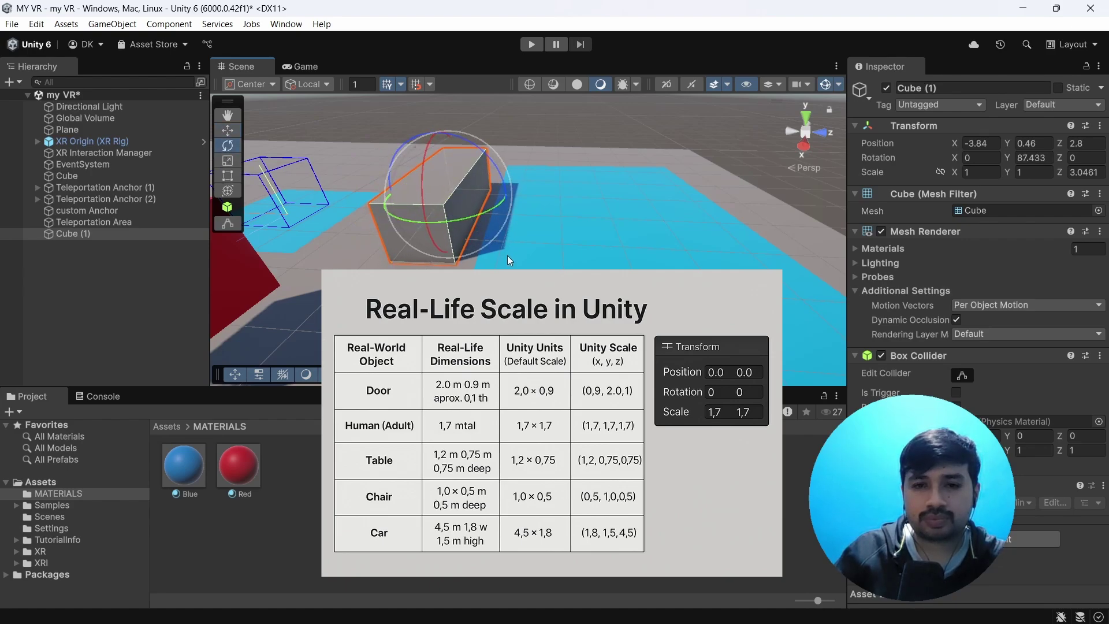
# Examine the stretched cube's proportions and its placement beside the blue teleportation area from several sides
pyautogui.click(508, 255)
pyautogui.scroll(2, 452, 217)
pyautogui.moveTo(452, 217); pyautogui.dragTo(480, 236, button='middle')
pyautogui.scroll(2, 510, 261)
pyautogui.click(479, 236)
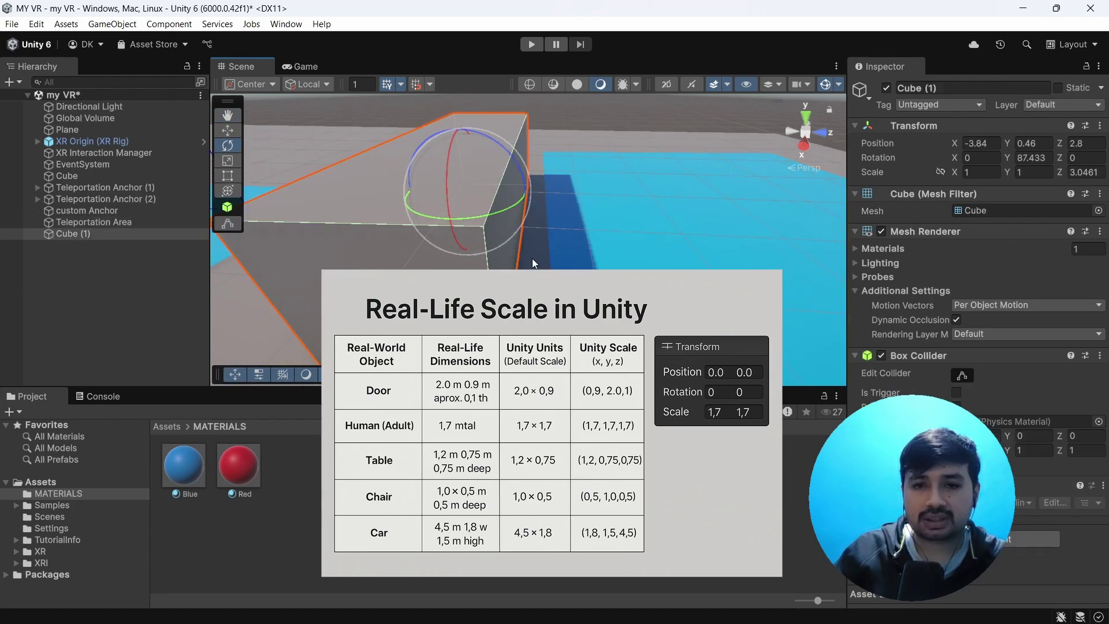
pyautogui.moveTo(533, 258); pyautogui.dragTo(461, 188, button='right')
pyautogui.moveTo(461, 188); pyautogui.dragTo(497, 215, button='middle')
pyautogui.moveTo(613, 267); pyautogui.dragTo(523, 223, button='middle')
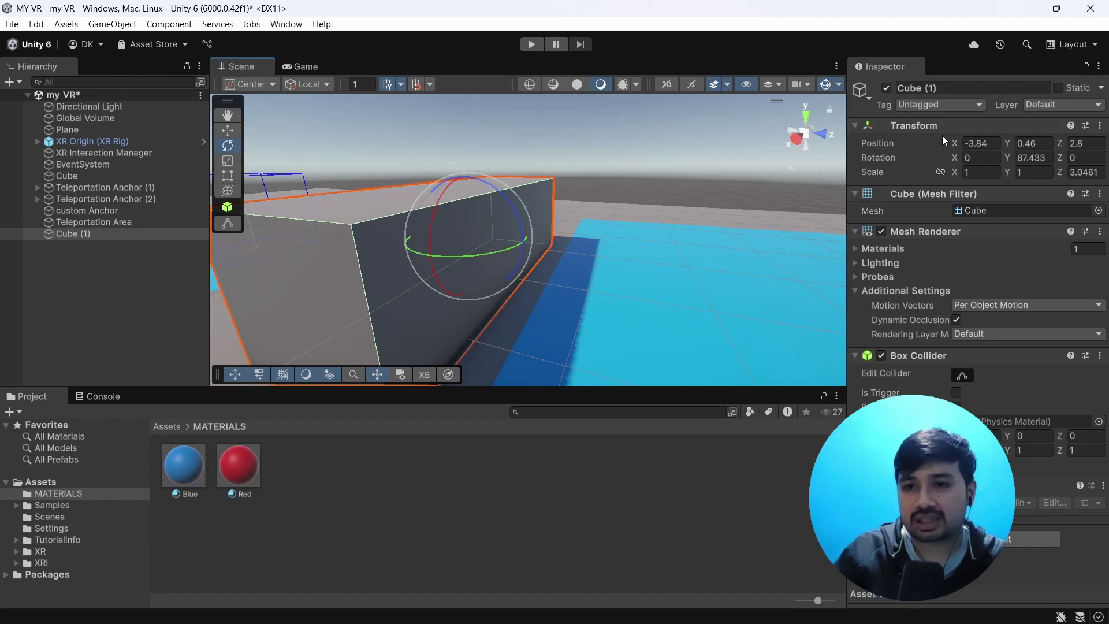
pyautogui.scroll(3, 518, 205)
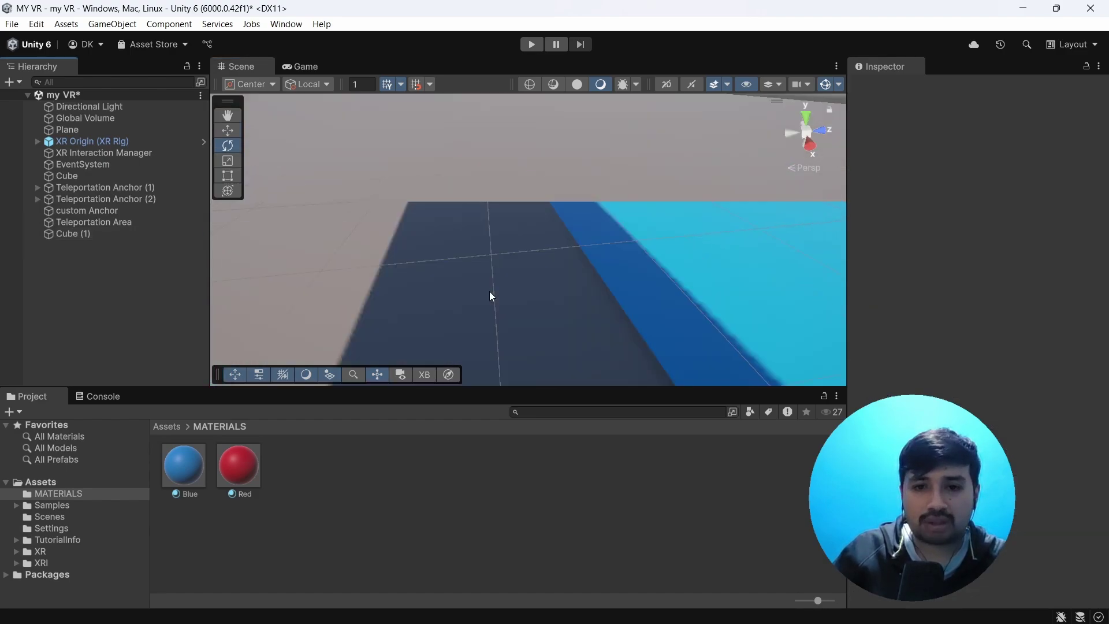
pyautogui.scroll(-3, 490, 291)
pyautogui.scroll(-3, 489, 292)
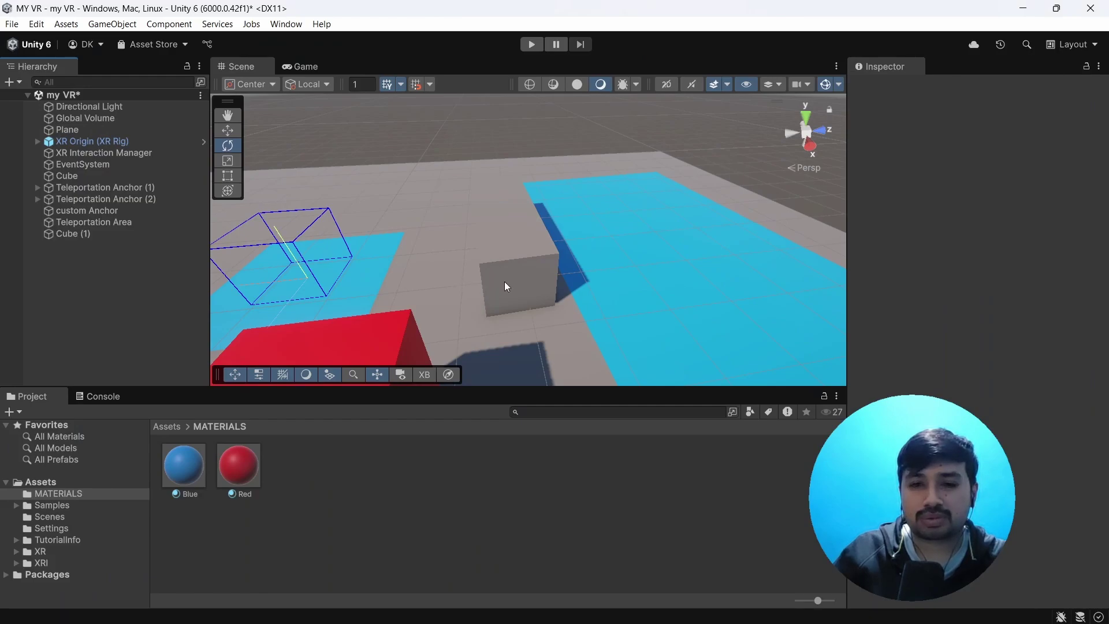
pyautogui.moveTo(507, 287); pyautogui.dragTo(468, 269, button='middle')
pyautogui.scroll(-3, 467, 265)
pyautogui.moveTo(467, 265); pyautogui.dragTo(599, 295, button='right')
pyautogui.moveTo(599, 294); pyautogui.dragTo(618, 274, button='middle')
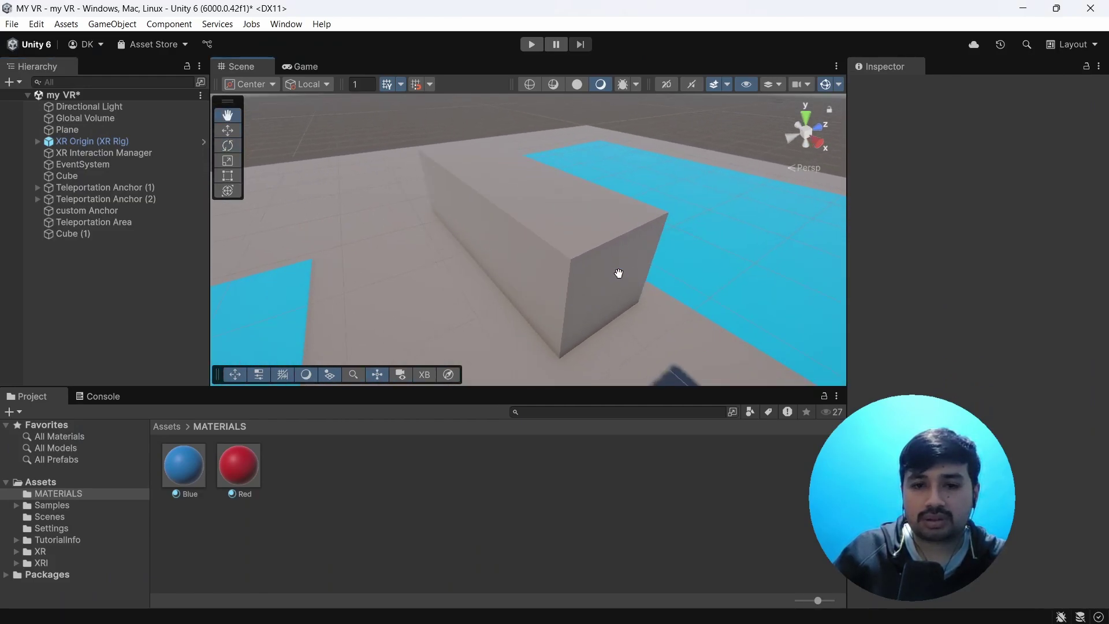
pyautogui.moveTo(619, 274); pyautogui.dragTo(693, 293, button='right')
pyautogui.moveTo(539, 278); pyautogui.dragTo(572, 280, button='middle')
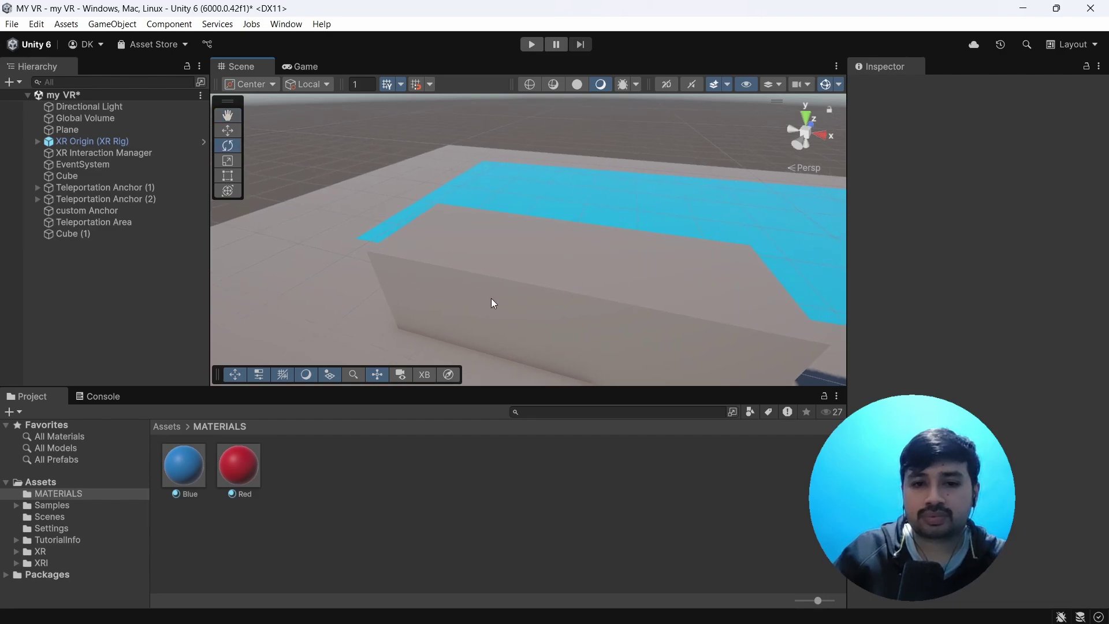
# Create a new material in the MATERIALS folder and give its base map a light yellow color
pyautogui.rightClick(307, 477)
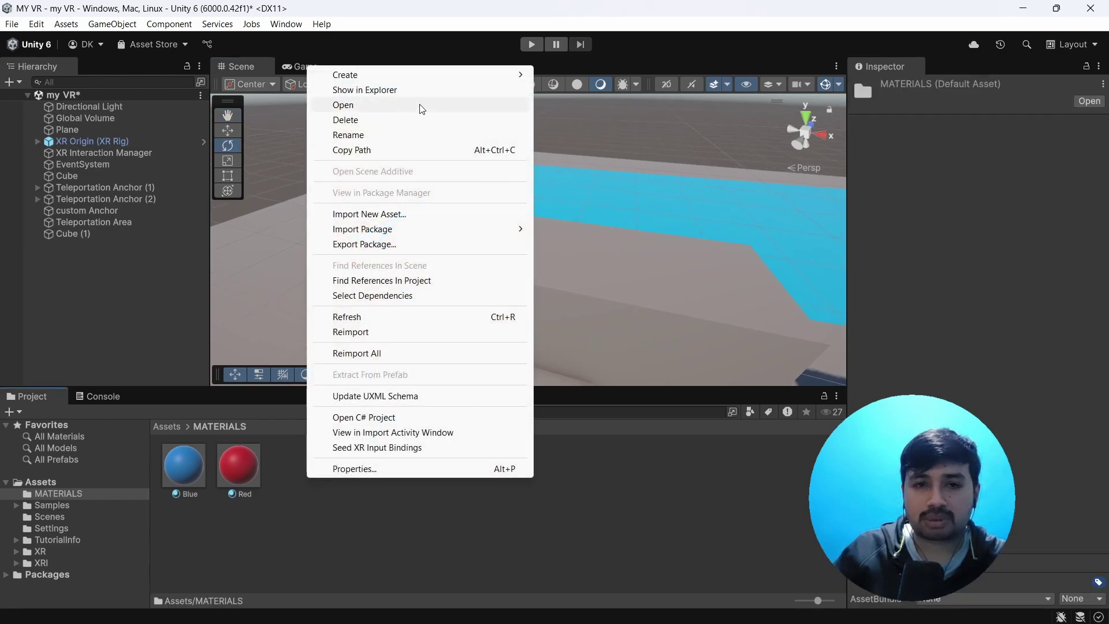
pyautogui.moveTo(506, 81)
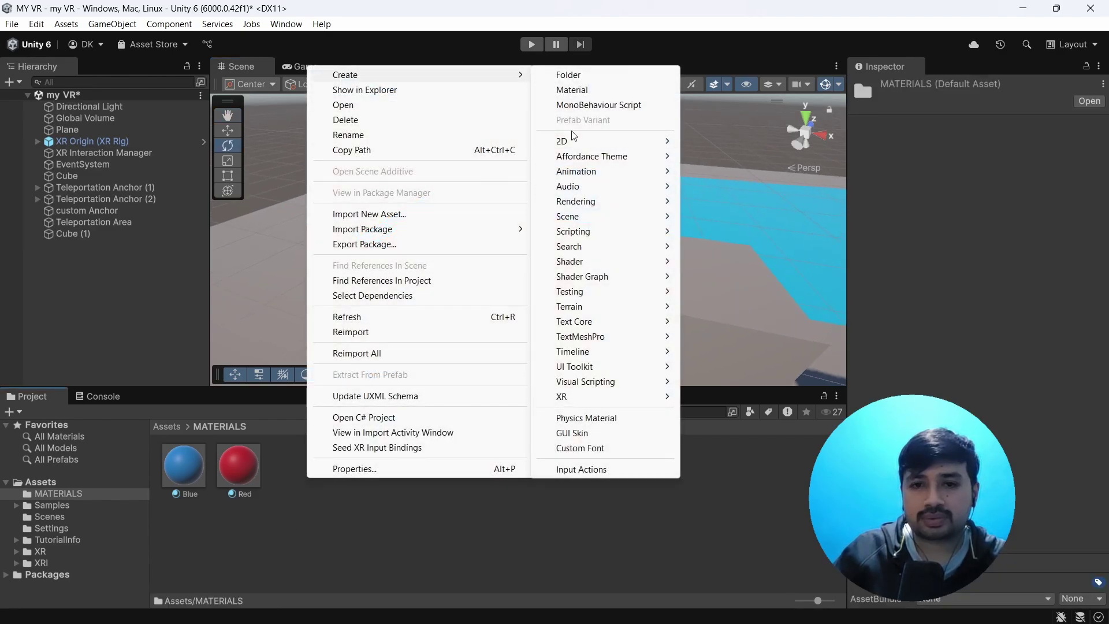
pyautogui.click(571, 91)
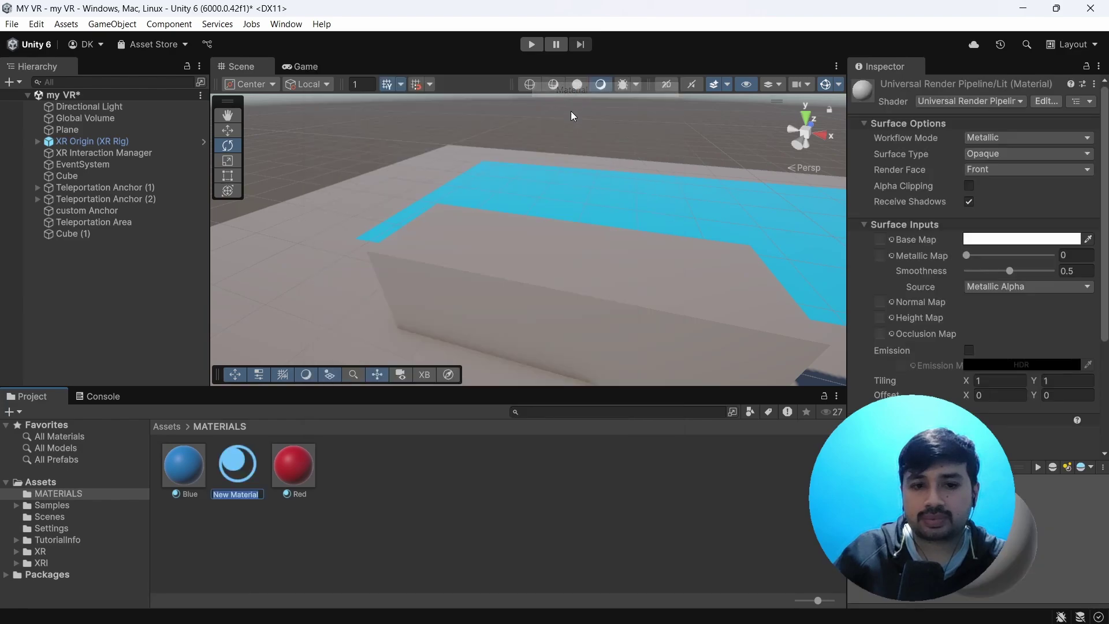
pyautogui.click(1006, 245)
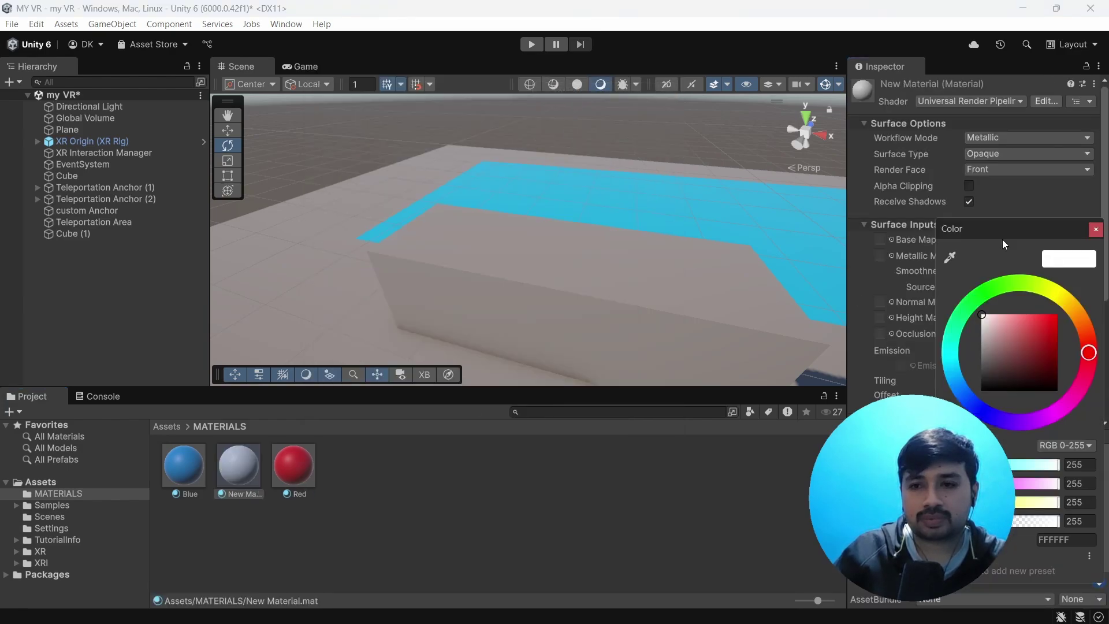
pyautogui.moveTo(1027, 340)
pyautogui.mouseDown()
pyautogui.moveTo(1049, 314)
pyautogui.moveTo(1024, 315)
pyautogui.mouseUp()
pyautogui.moveTo(1019, 276); pyautogui.dragTo(1052, 284)
pyautogui.click(1096, 229)
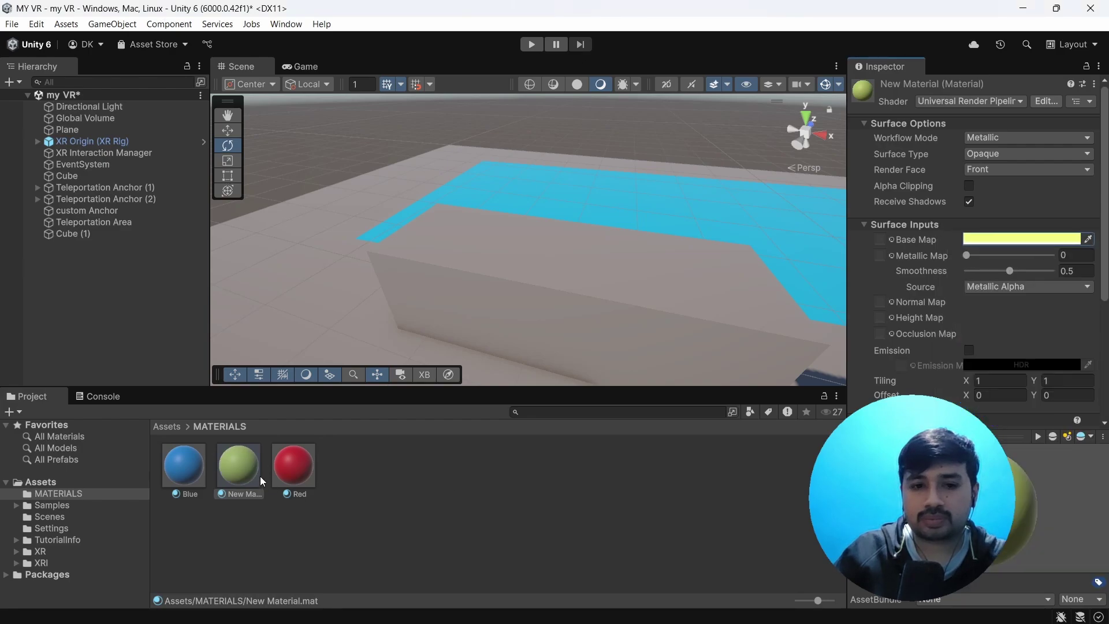
# Apply the new yellow material to the stretched cube
pyautogui.moveTo(248, 465); pyautogui.dragTo(529, 286)
pyautogui.moveTo(540, 272); pyautogui.dragTo(619, 215, button='right')
pyautogui.moveTo(546, 260); pyautogui.dragTo(500, 278, button='middle')
# Add a 3D cylinder to the scene, keeping its default name
pyautogui.rightClick(101, 264)
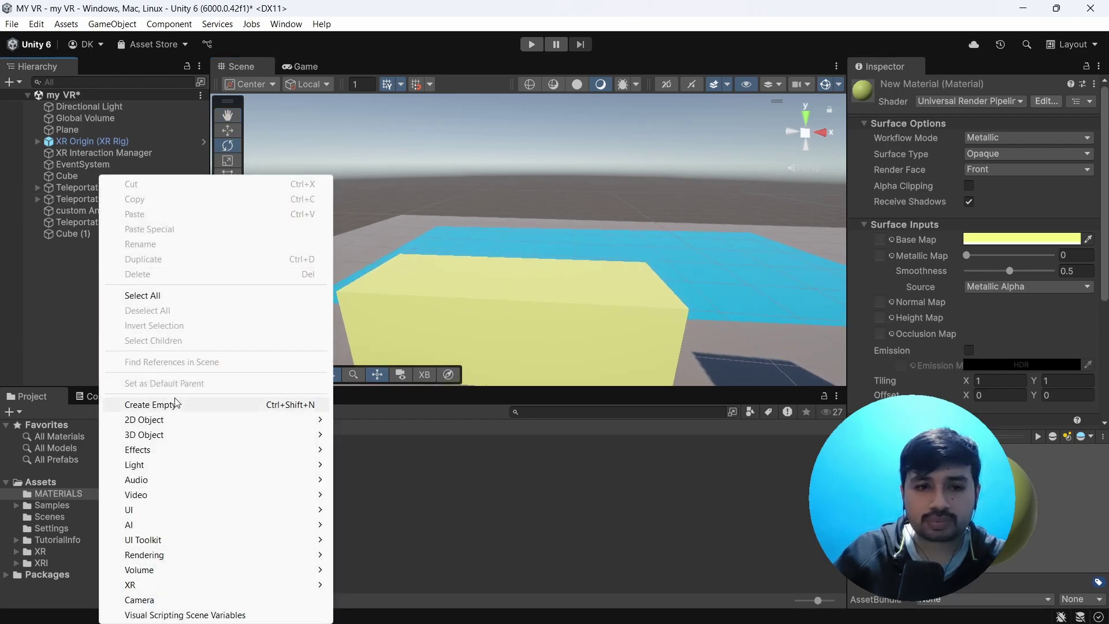
pyautogui.moveTo(267, 444)
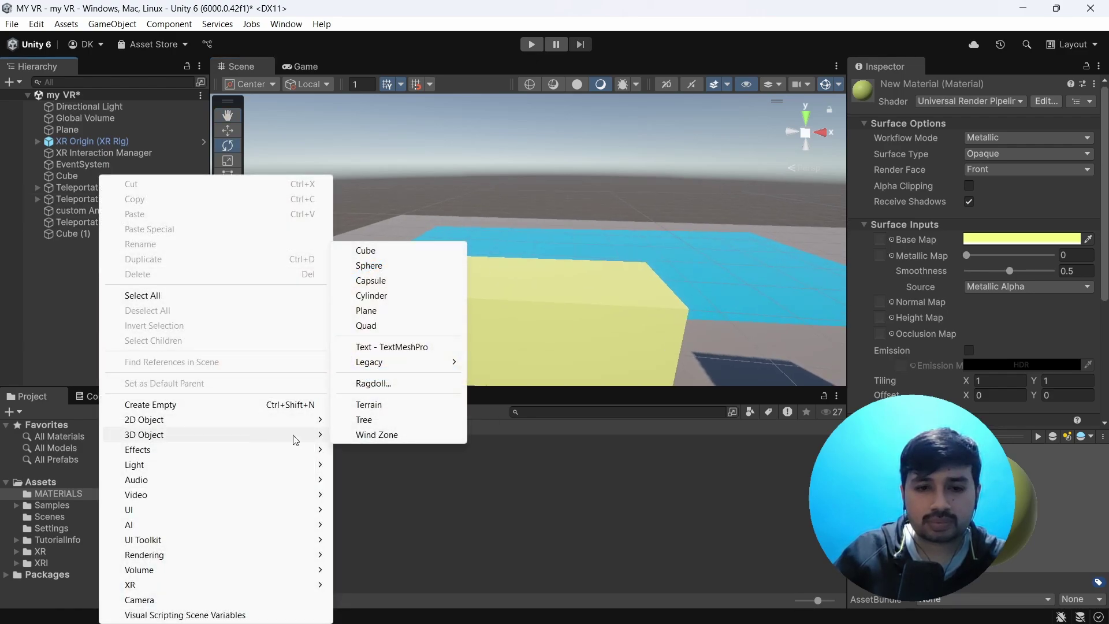
pyautogui.click(376, 295)
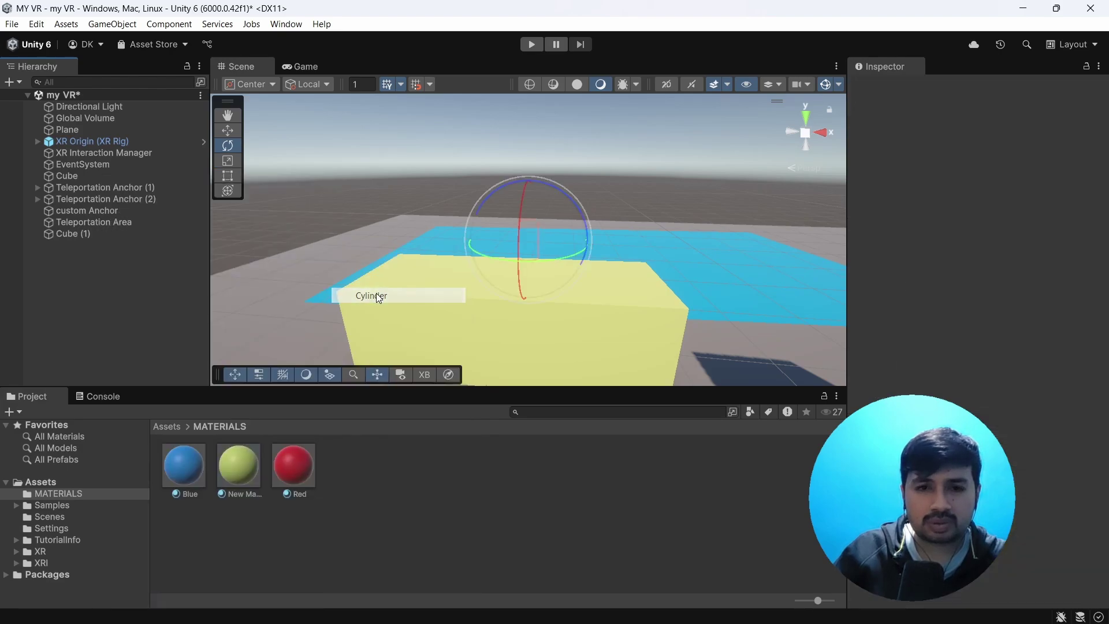
pyautogui.click(137, 265)
pyautogui.click(95, 247)
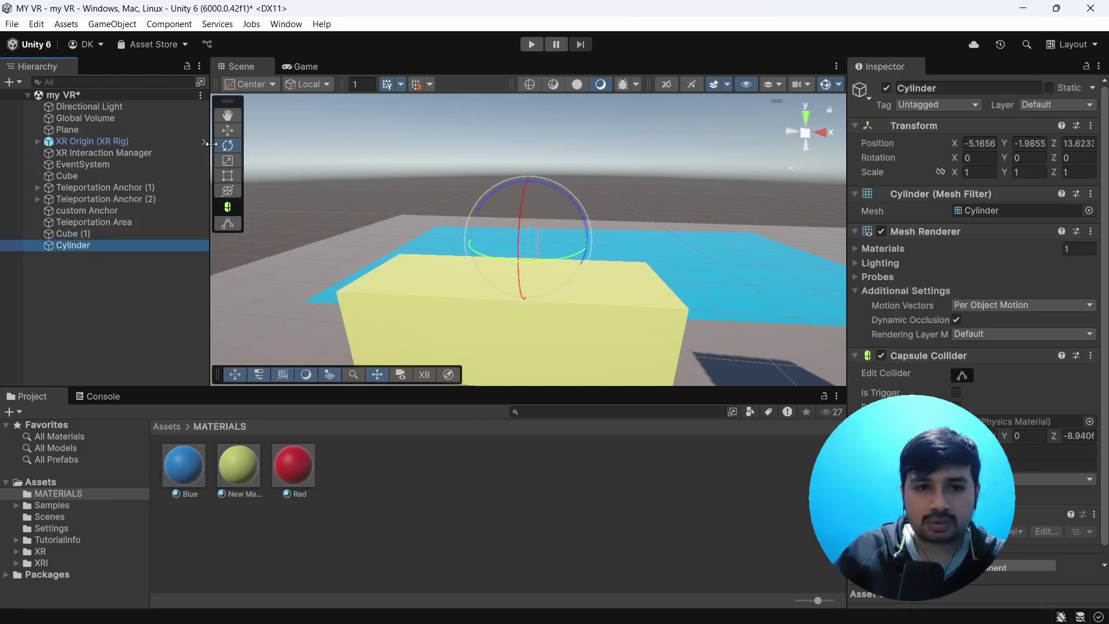
# Move the cylinder above one end of the yellow block, at about X -4.23, Y 2.17, Z 2.53
pyautogui.click(230, 131)
pyautogui.moveTo(577, 245); pyautogui.dragTo(421, 262, button='right')
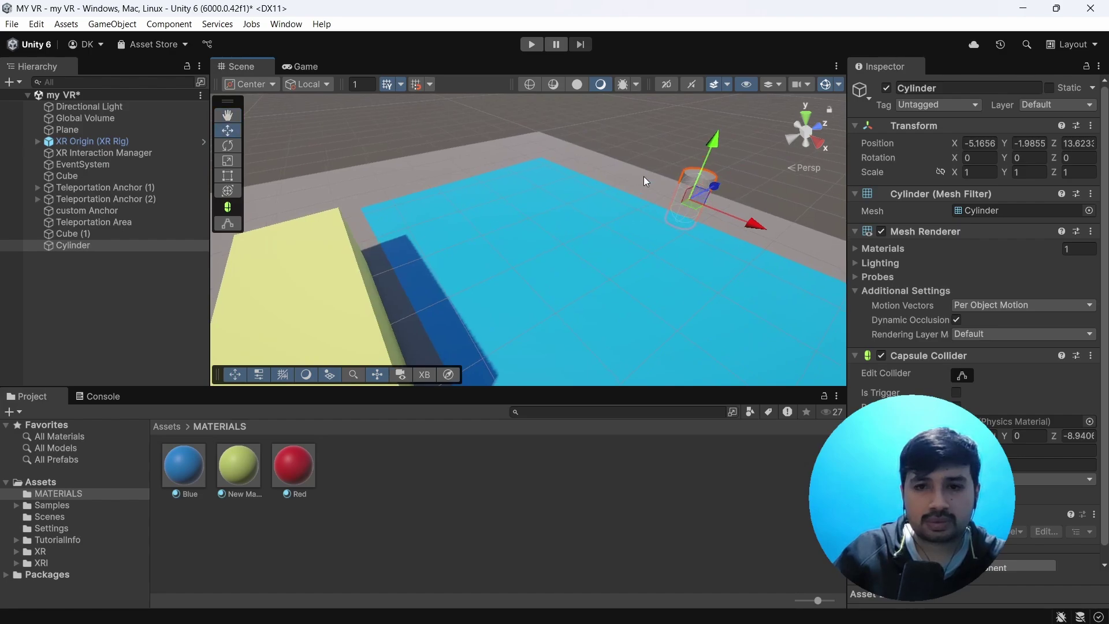
pyautogui.moveTo(712, 198); pyautogui.dragTo(407, 160)
pyautogui.scroll(-3, 397, 275)
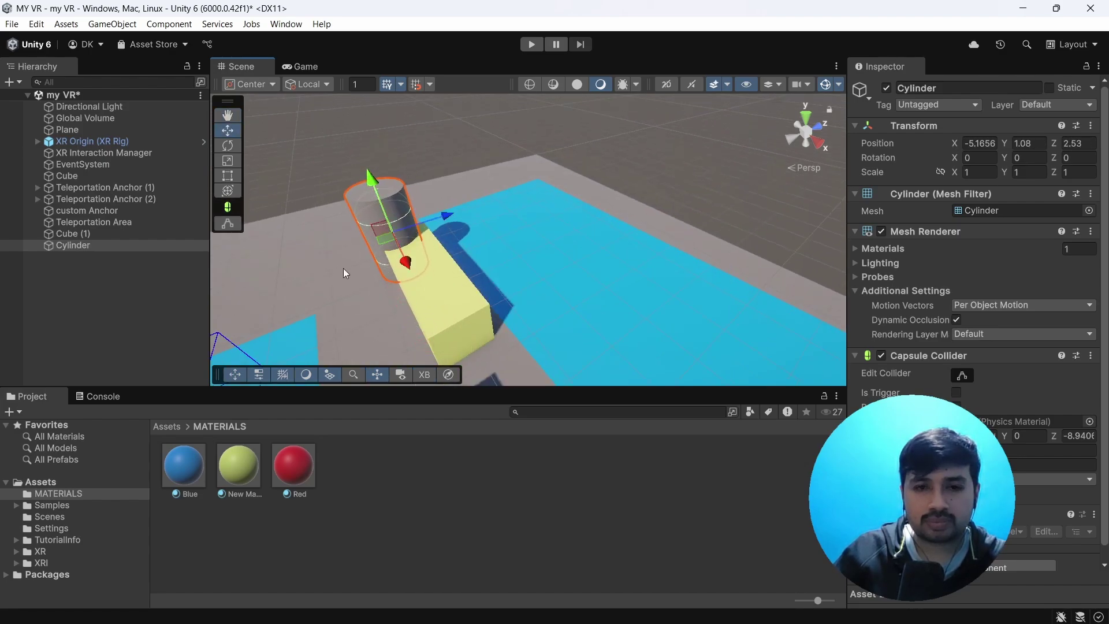
pyautogui.moveTo(343, 268); pyautogui.dragTo(437, 289, button='right')
pyautogui.keyDown('alt'); pyautogui.moveTo(439, 295); pyautogui.dragTo(530, 280); pyautogui.keyUp('alt')
pyautogui.moveTo(636, 227); pyautogui.dragTo(688, 246)
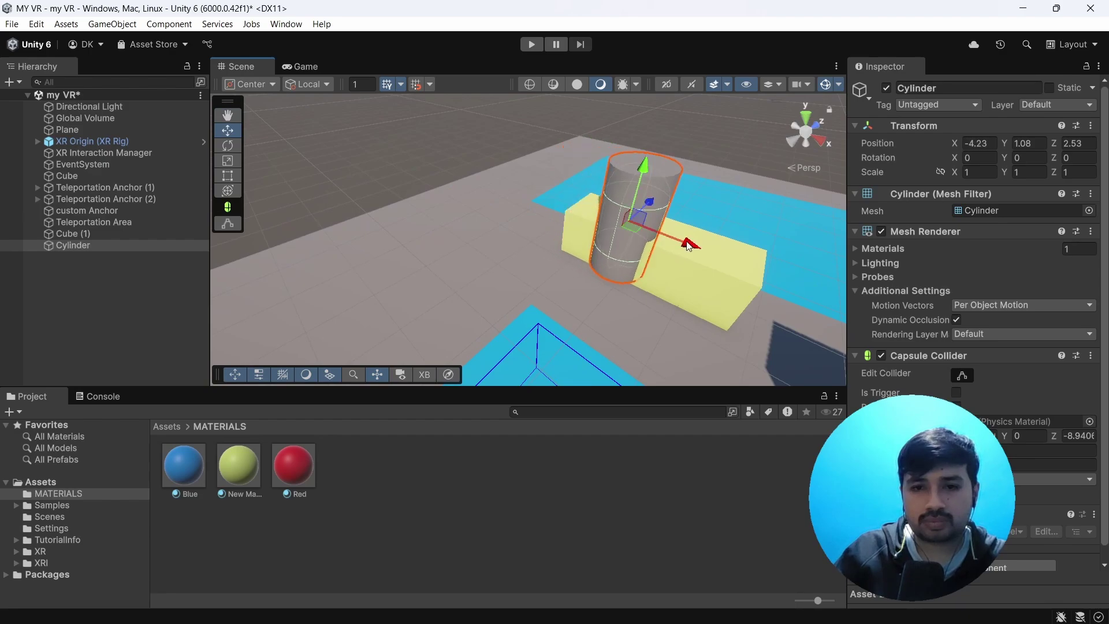
pyautogui.moveTo(653, 161); pyautogui.dragTo(405, 168)
# Scale the cylinder down uniformly to about 0.48 and shift it to about Z 2.02
pyautogui.click(227, 160)
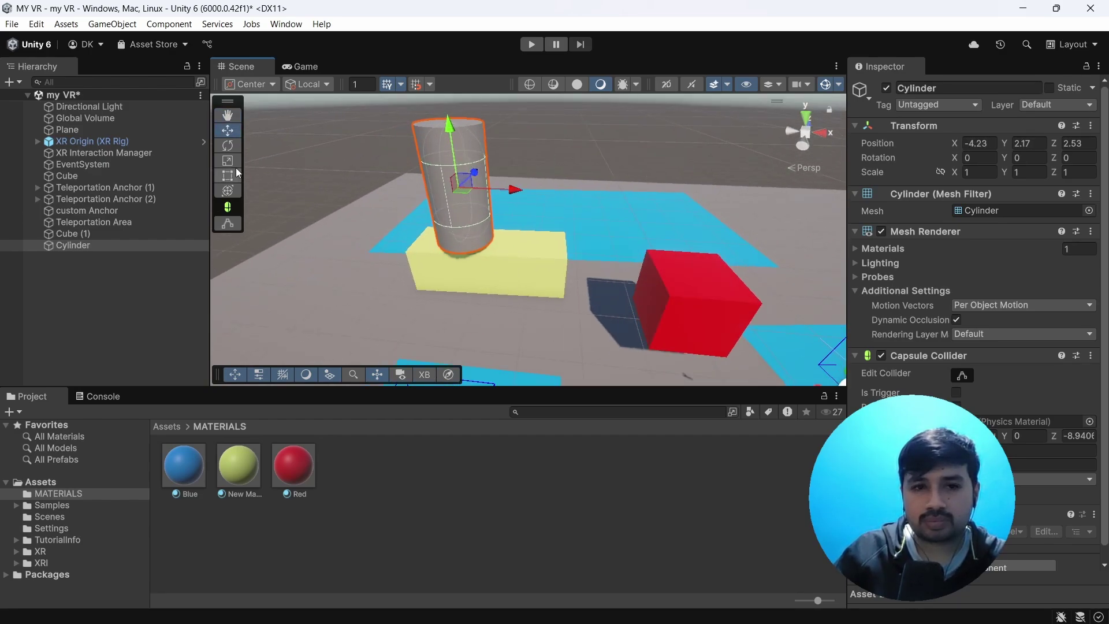
pyautogui.moveTo(468, 185); pyautogui.dragTo(348, 119)
pyautogui.press('w')
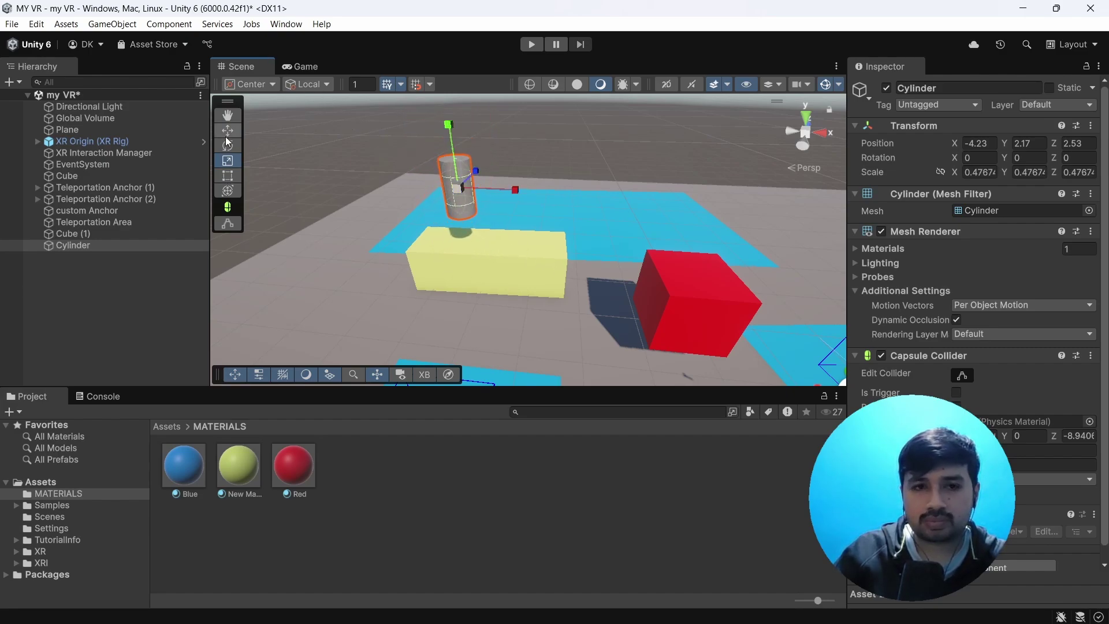
pyautogui.moveTo(474, 170)
pyautogui.mouseDown()
pyautogui.moveTo(459, 199)
pyautogui.moveTo(469, 188)
pyautogui.mouseUp()
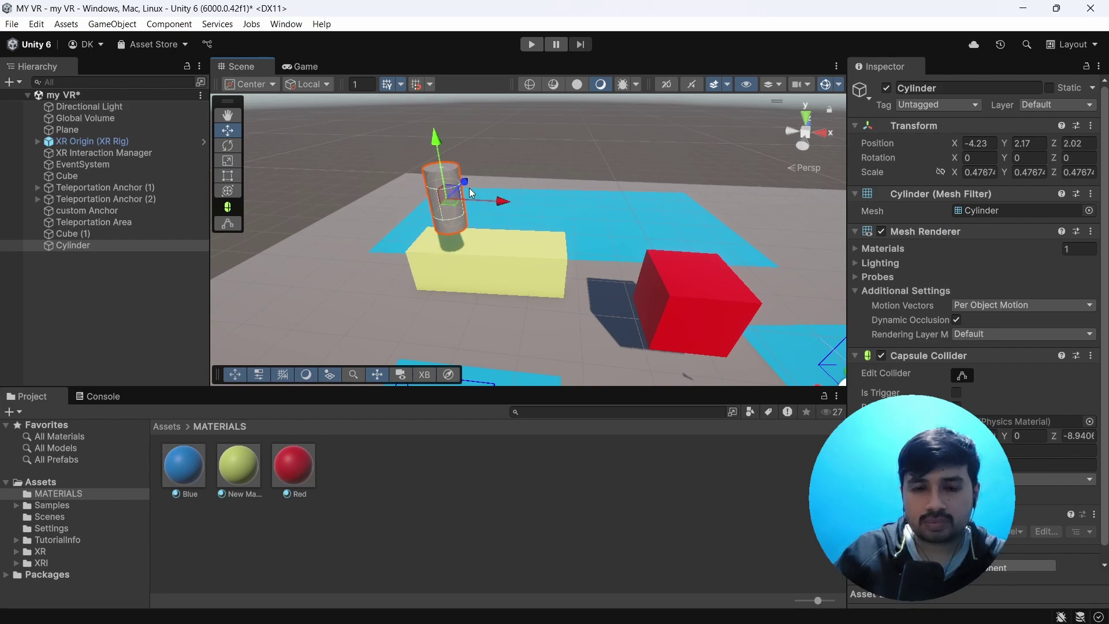
# Shrink the cylinder uniformly to about 0.36 and place it on the yellow block at about X -4.4, Y 1.45, Z 2.49
pyautogui.scroll(3, 469, 189)
pyautogui.scroll(-1, 423, 154)
pyautogui.moveTo(379, 123); pyautogui.dragTo(405, 168)
pyautogui.click(228, 161)
pyautogui.click(228, 130)
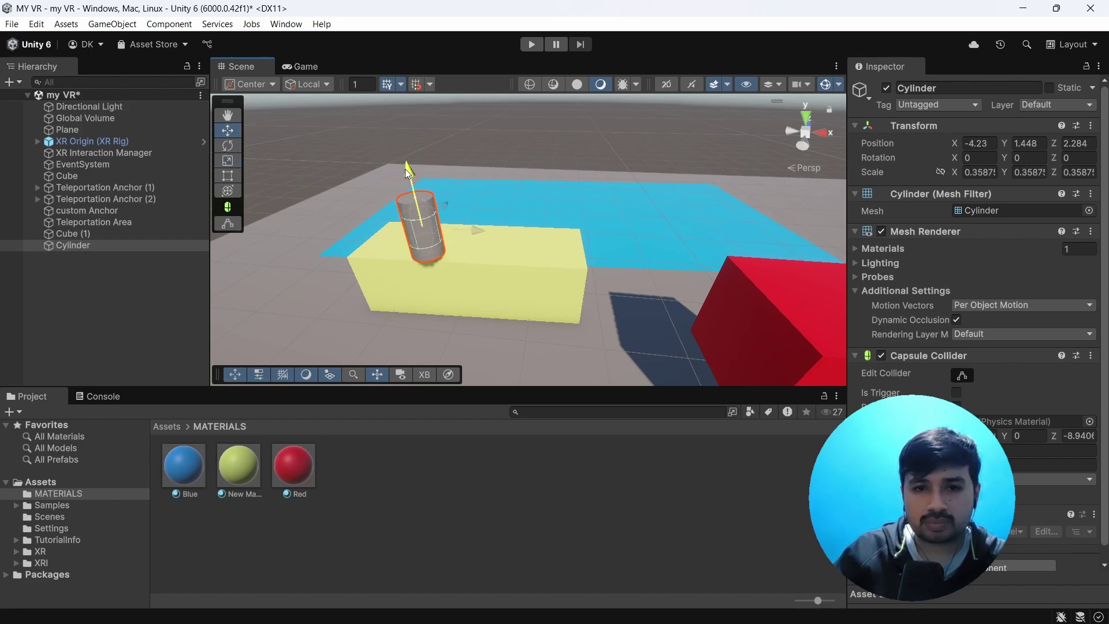
pyautogui.moveTo(442, 200); pyautogui.dragTo(452, 193)
pyautogui.moveTo(442, 201); pyautogui.dragTo(471, 221)
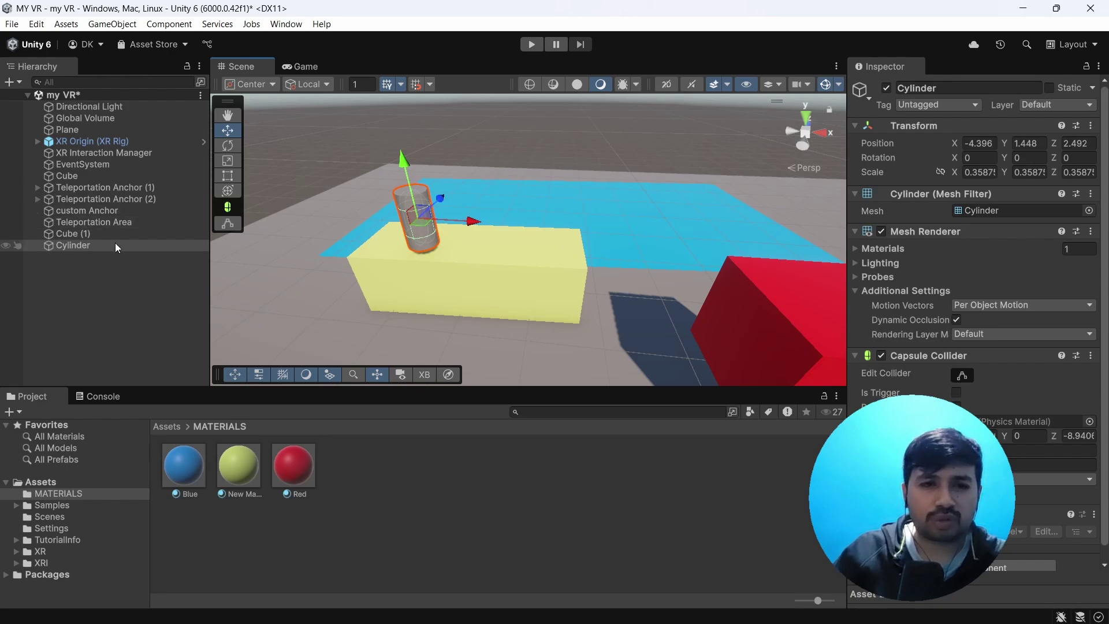
pyautogui.click(83, 266)
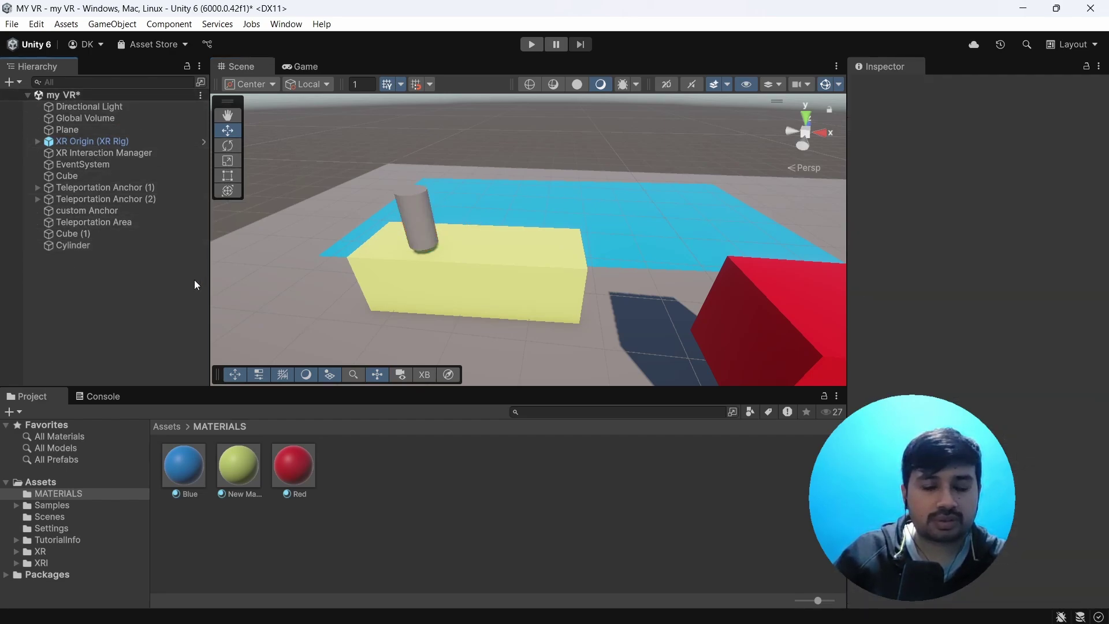
# Create an empty object in the scene and name it Hammer
pyautogui.rightClick(126, 273)
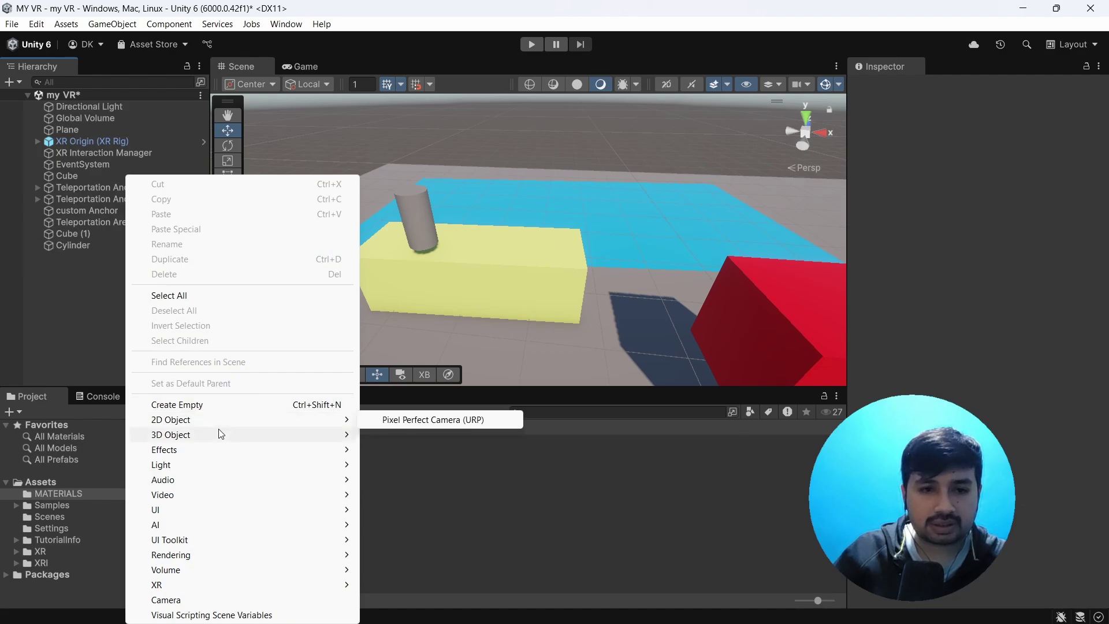
pyautogui.moveTo(249, 440)
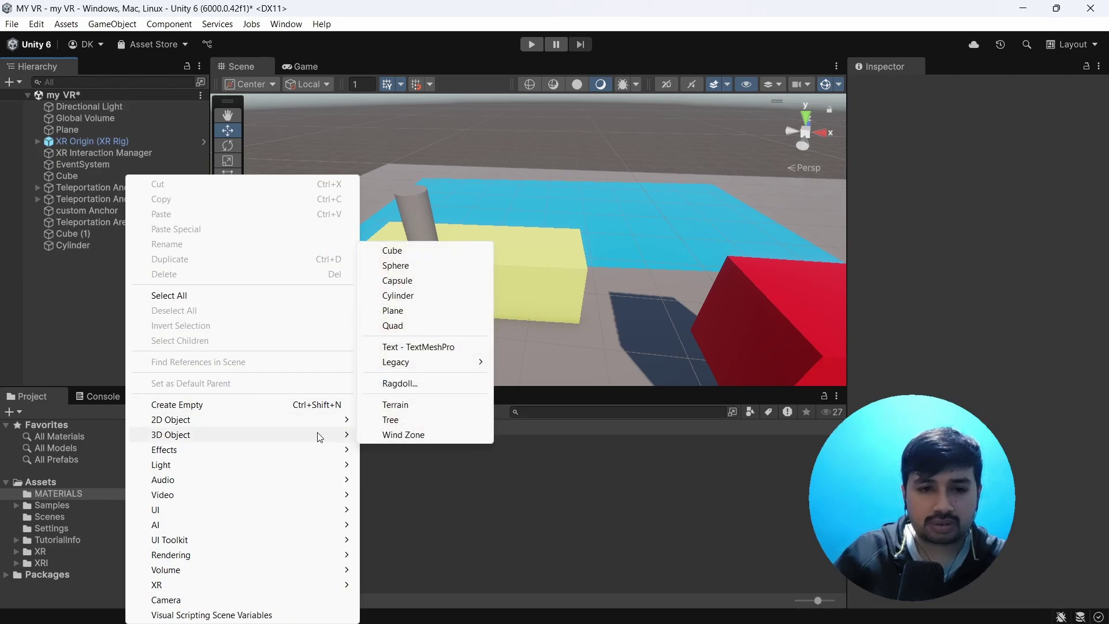
pyautogui.click(297, 406)
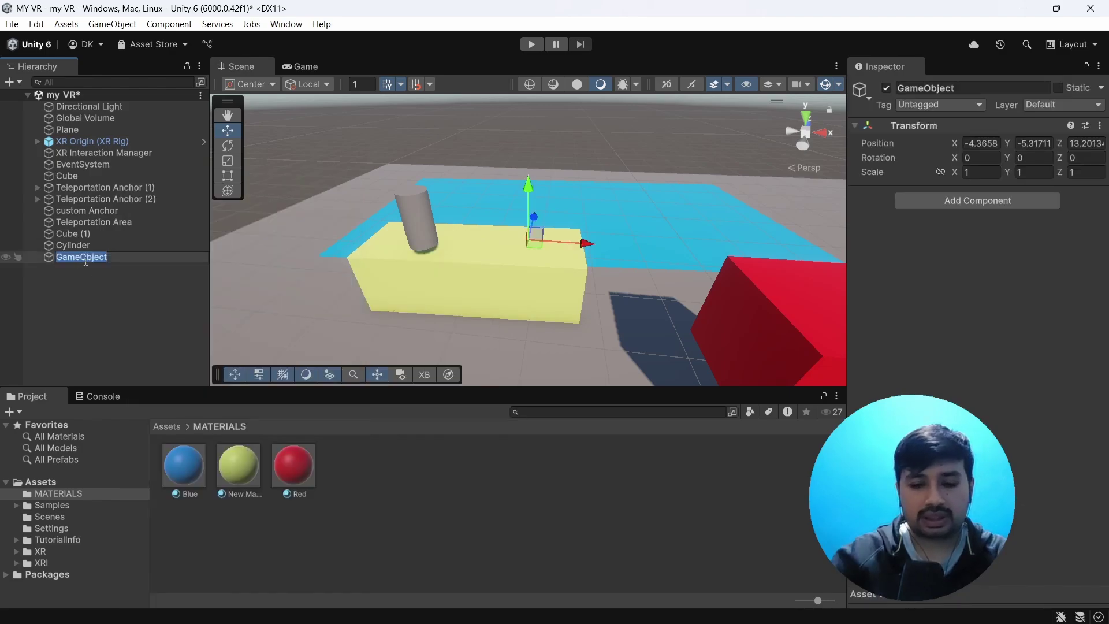
pyautogui.write('H')
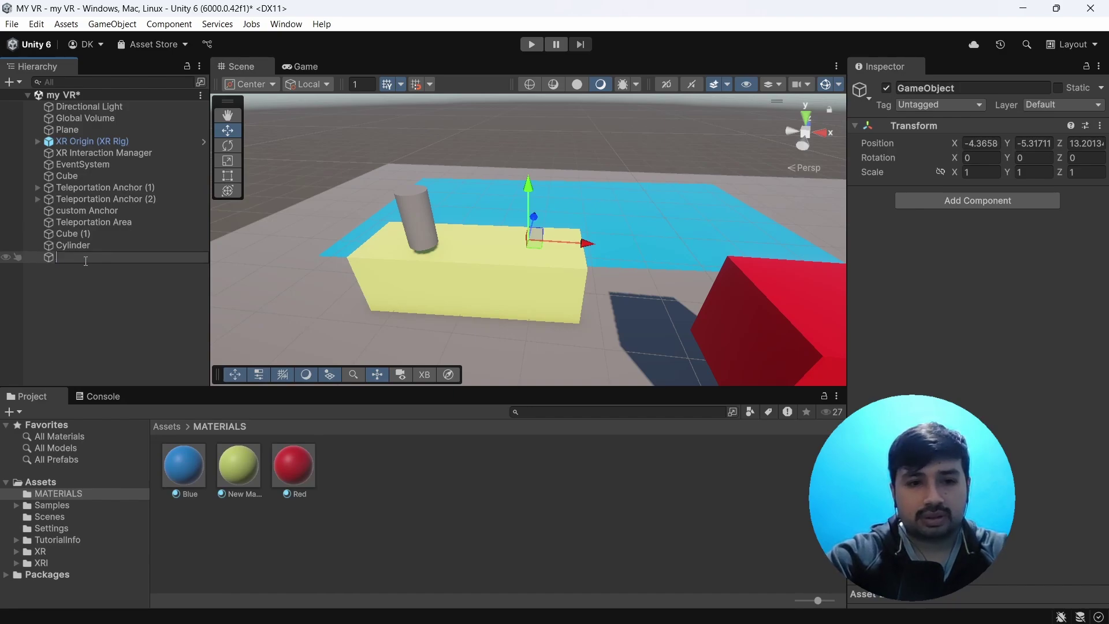
pyautogui.write('Hammer')
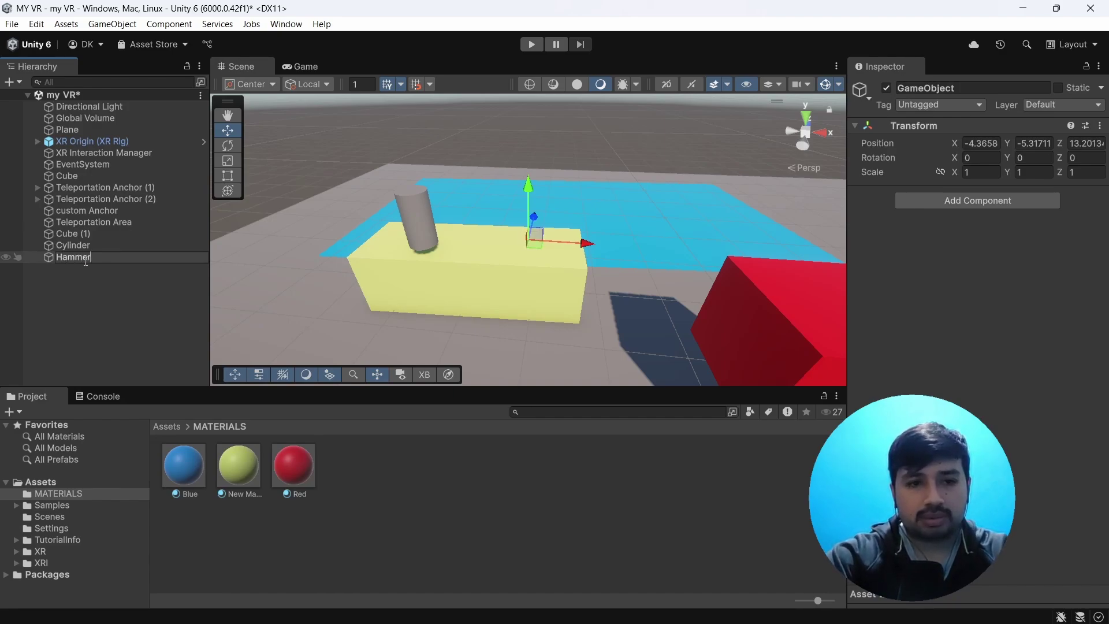
pyautogui.press('Return')
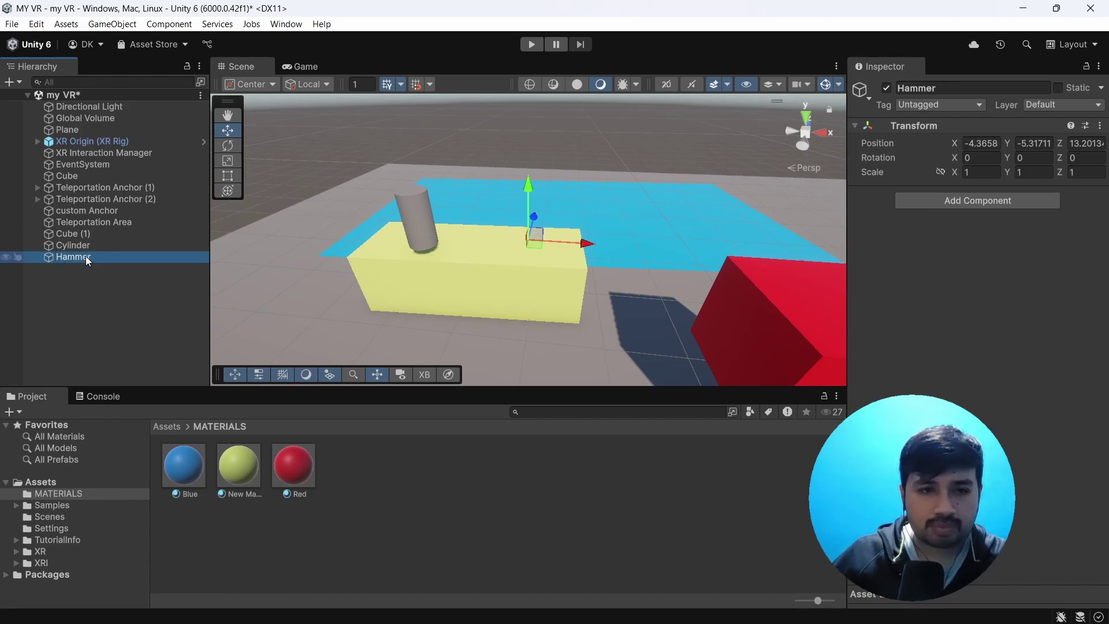
# Add a 3D cube as a child of the Hammer object, keeping its default name
pyautogui.rightClick(85, 255)
pyautogui.moveTo(263, 353)
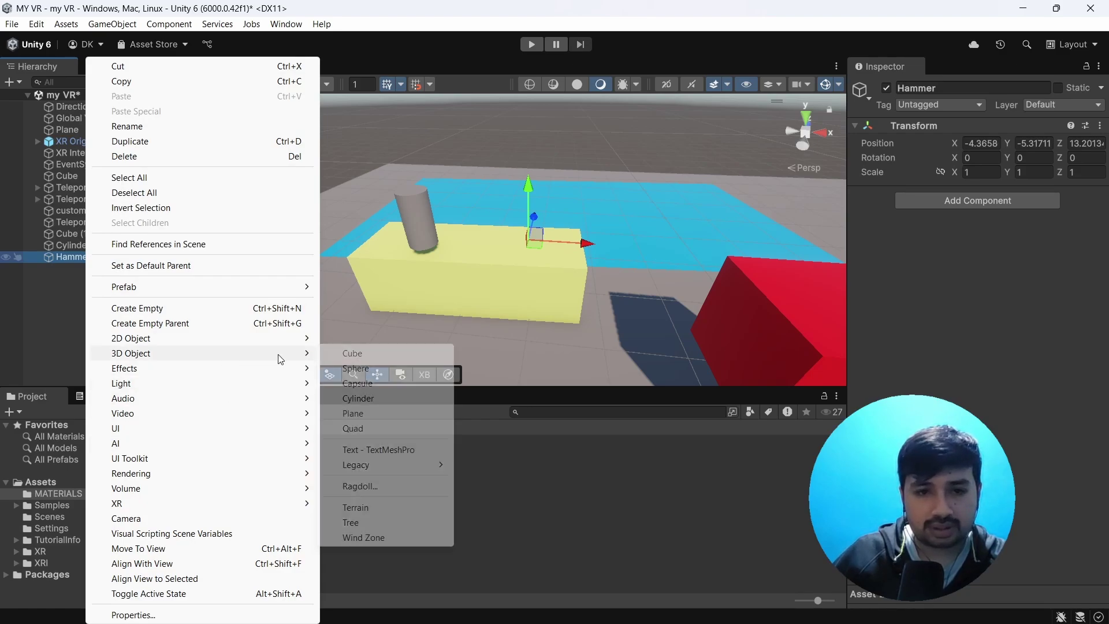
pyautogui.click(363, 353)
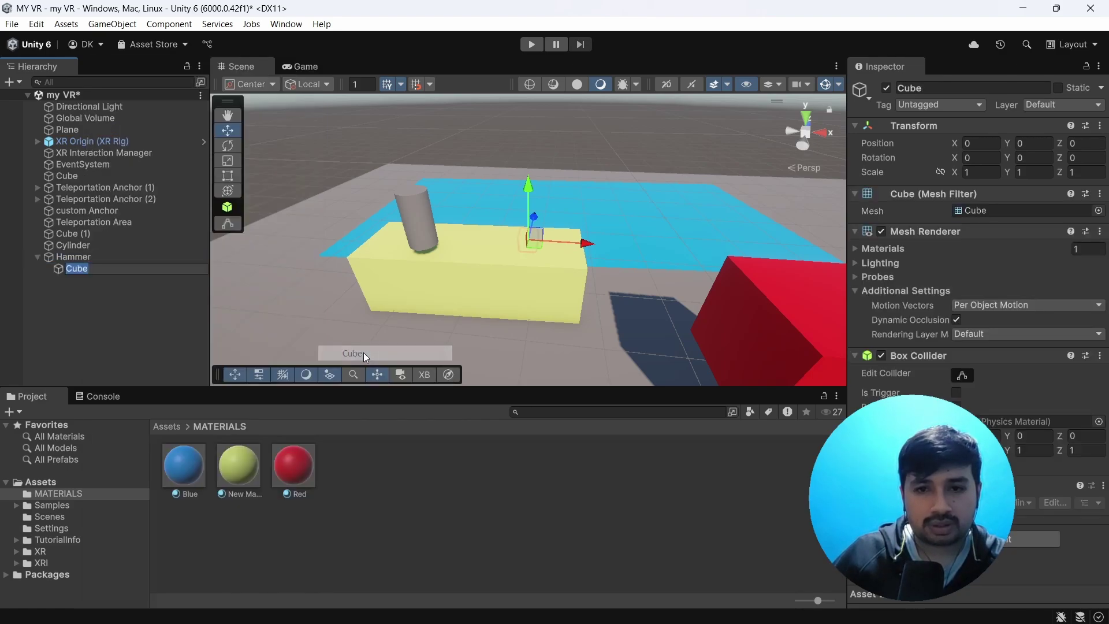
pyautogui.moveTo(530, 194); pyautogui.dragTo(513, 143)
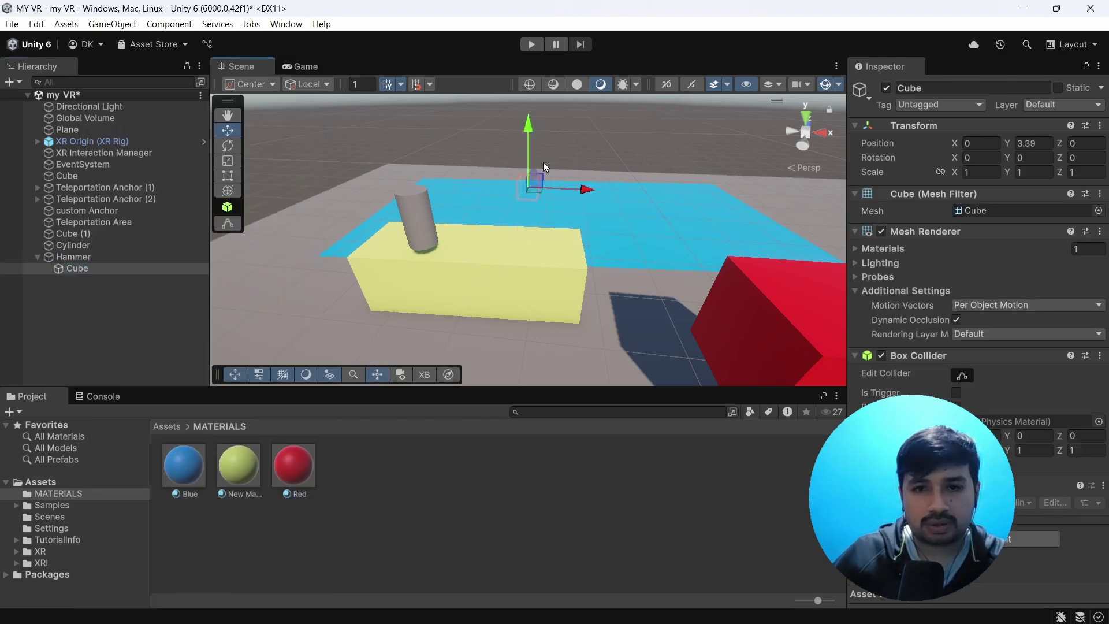
pyautogui.scroll(3, 543, 161)
pyautogui.moveTo(546, 217); pyautogui.dragTo(463, 279, button='middle')
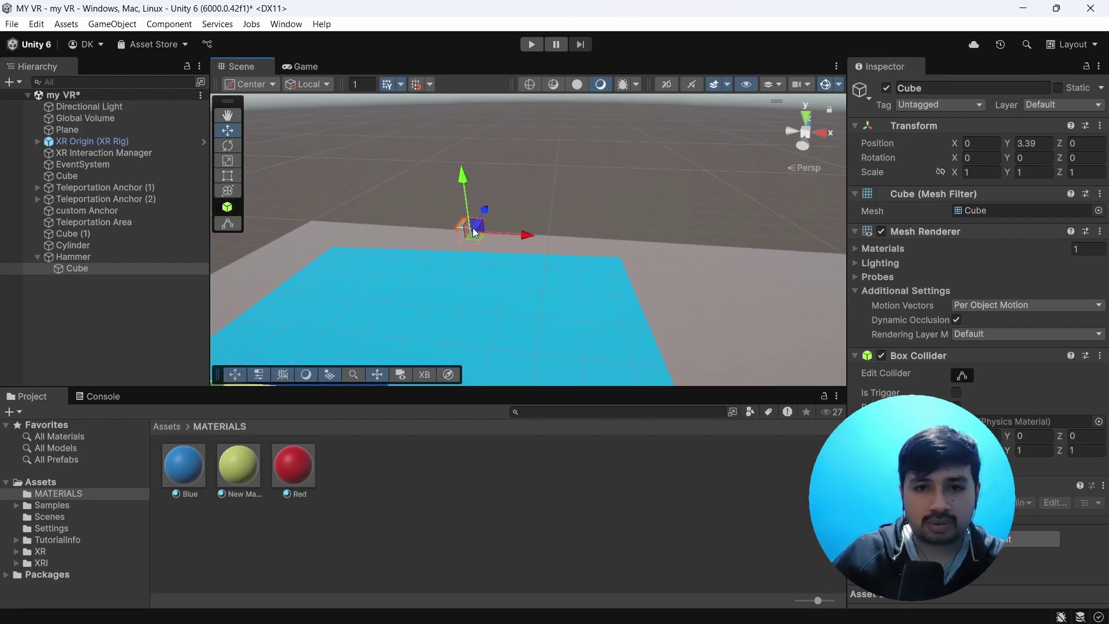
# Move the Hammer object near the yellow block, at about X -3.34, Y 1.86, Z 3.44
pyautogui.moveTo(484, 211); pyautogui.dragTo(422, 309)
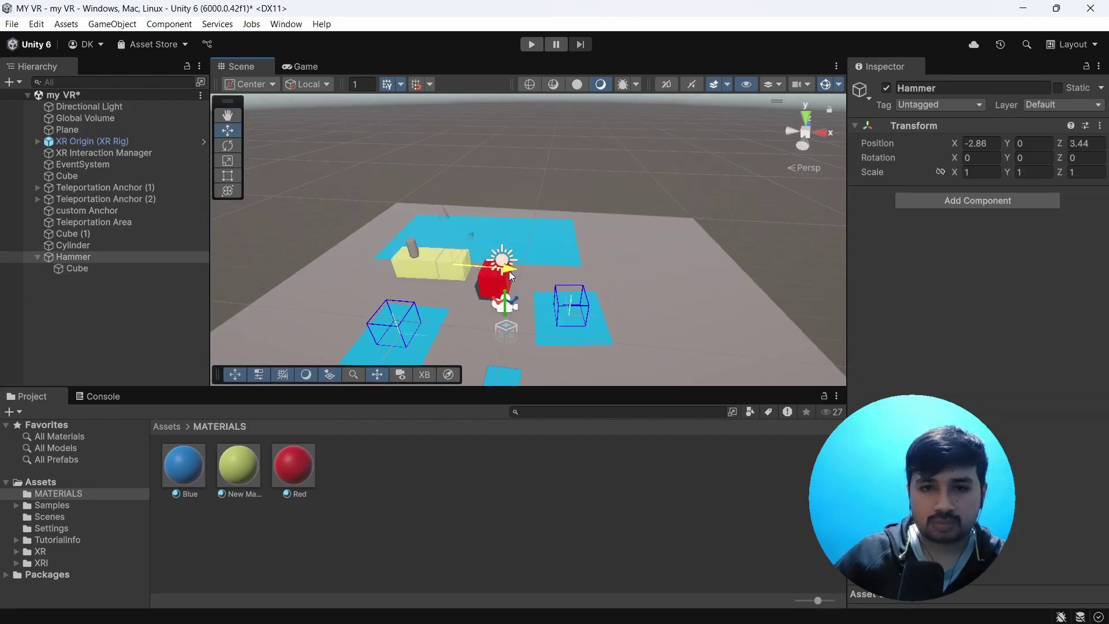
pyautogui.moveTo(402, 231)
pyautogui.mouseDown()
pyautogui.moveTo(381, 193)
pyautogui.moveTo(390, 214)
pyautogui.mouseUp()
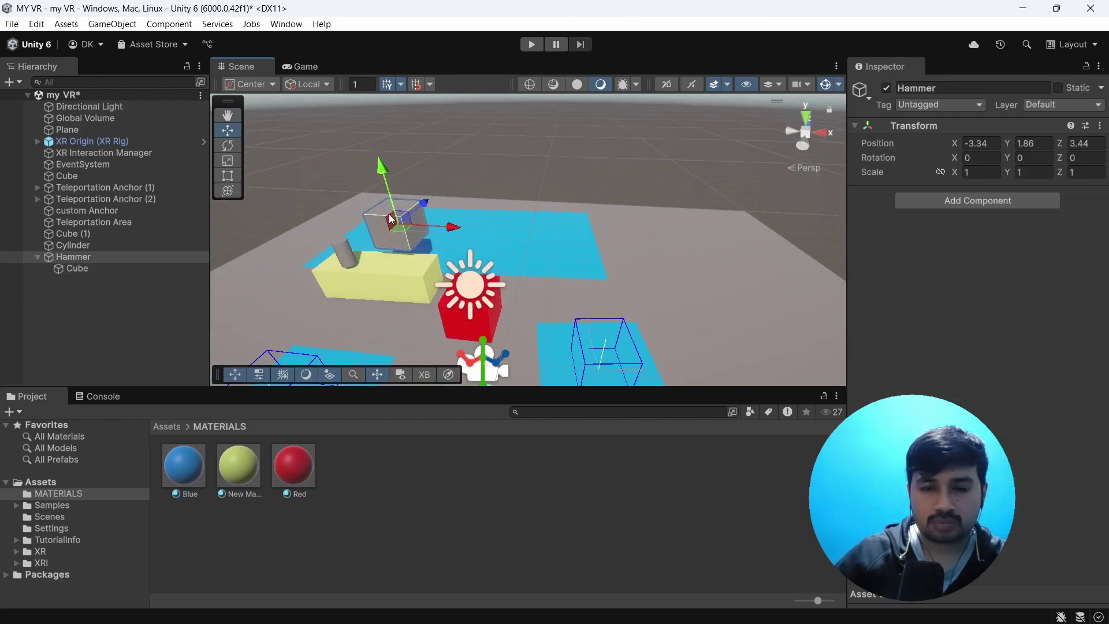
pyautogui.scroll(4, 412, 261)
pyautogui.scroll(-4, 352, 272)
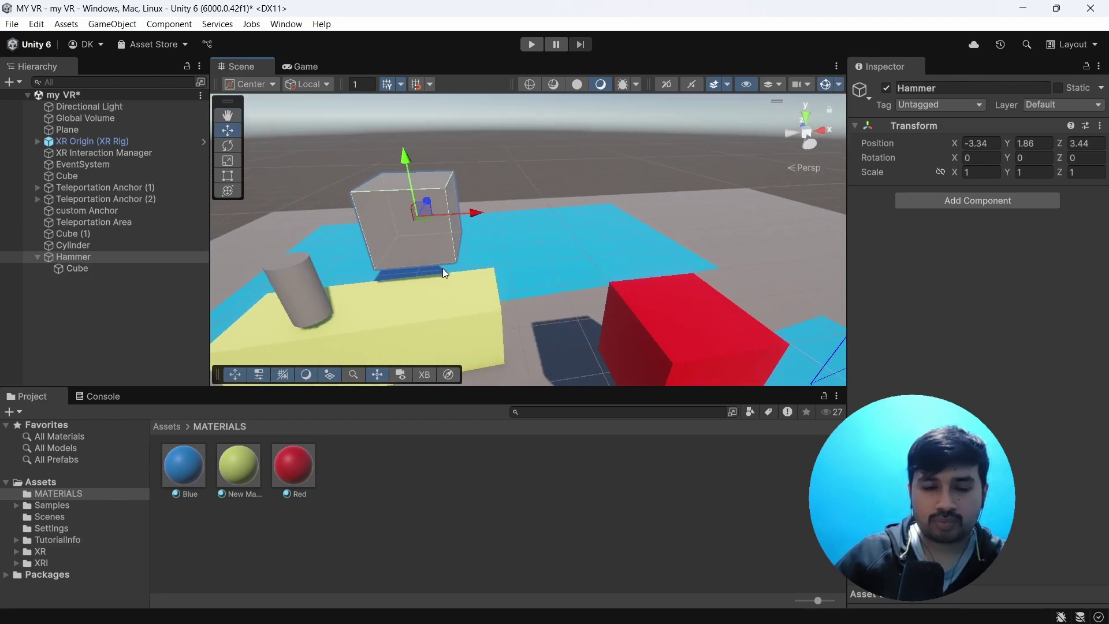
# Scale the Hammer object to about X 0.25, Y 0.36, Z 0.64 to form a narrow hammer head
pyautogui.click(227, 161)
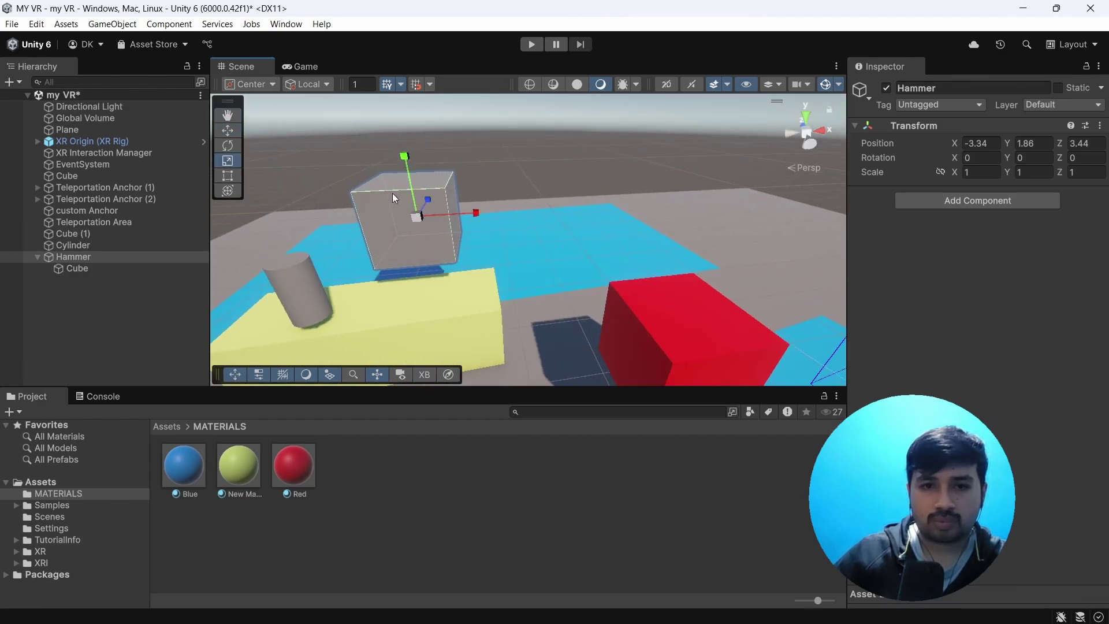
pyautogui.moveTo(428, 199)
pyautogui.mouseDown()
pyautogui.moveTo(416, 215)
pyautogui.moveTo(418, 203)
pyautogui.mouseUp()
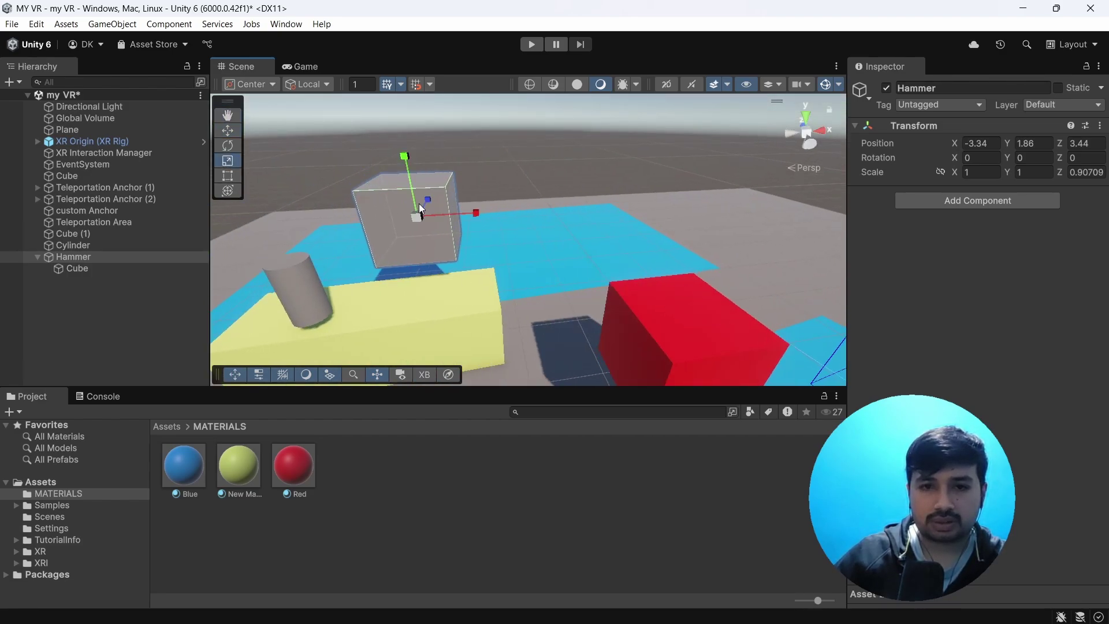
pyautogui.moveTo(403, 156); pyautogui.dragTo(419, 194)
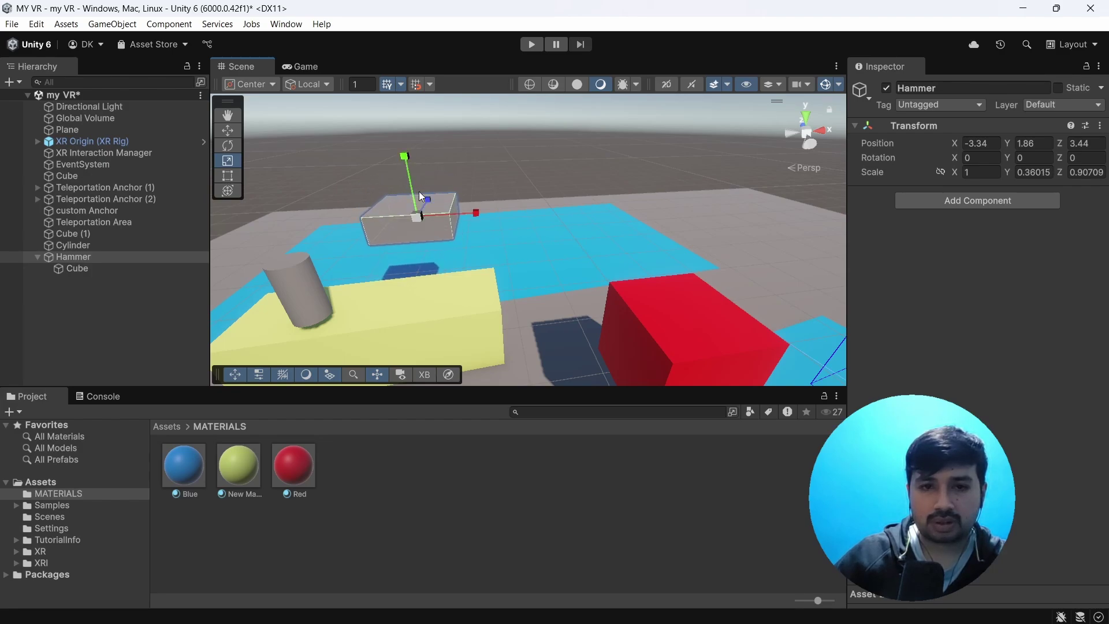
pyautogui.moveTo(476, 214); pyautogui.dragTo(433, 210)
pyautogui.moveTo(445, 220); pyautogui.dragTo(297, 245, button='right')
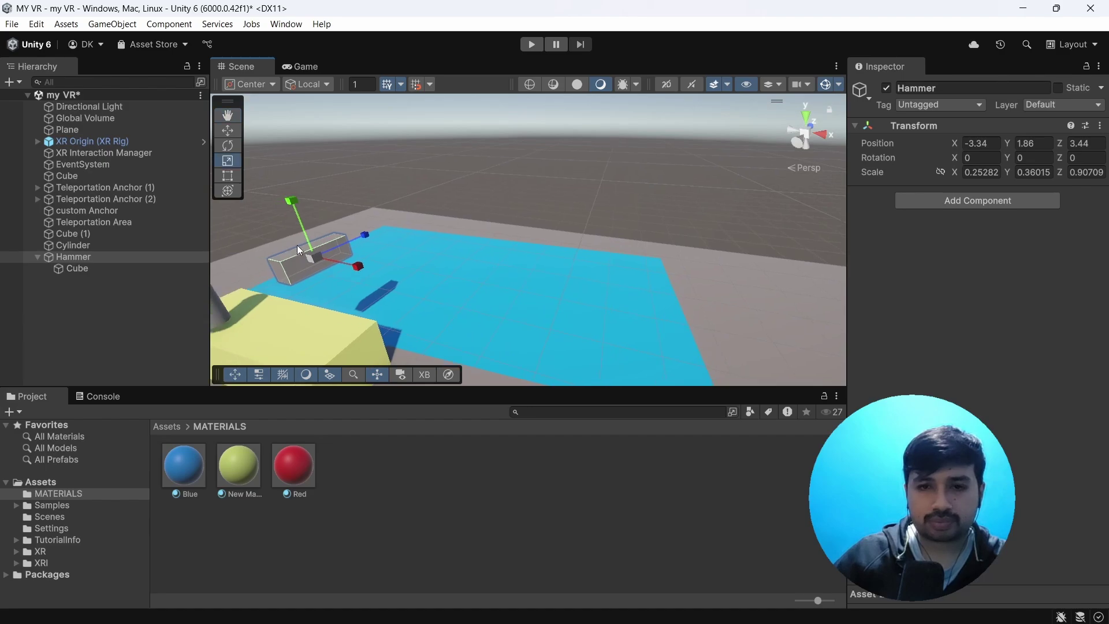
pyautogui.moveTo(365, 234); pyautogui.dragTo(350, 239)
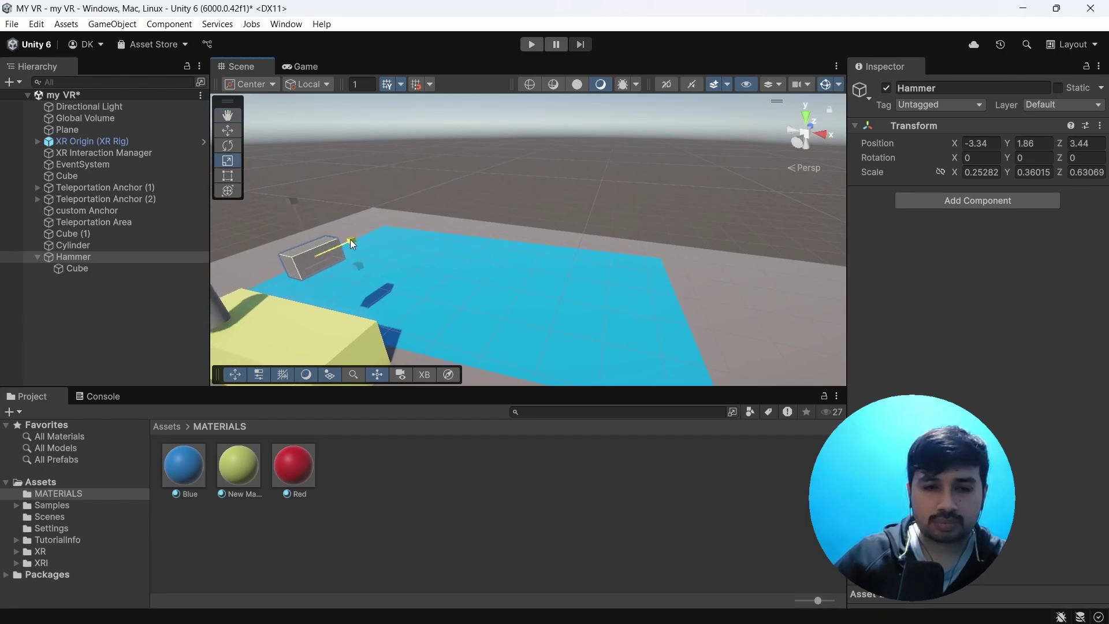
pyautogui.scroll(-3, 349, 264)
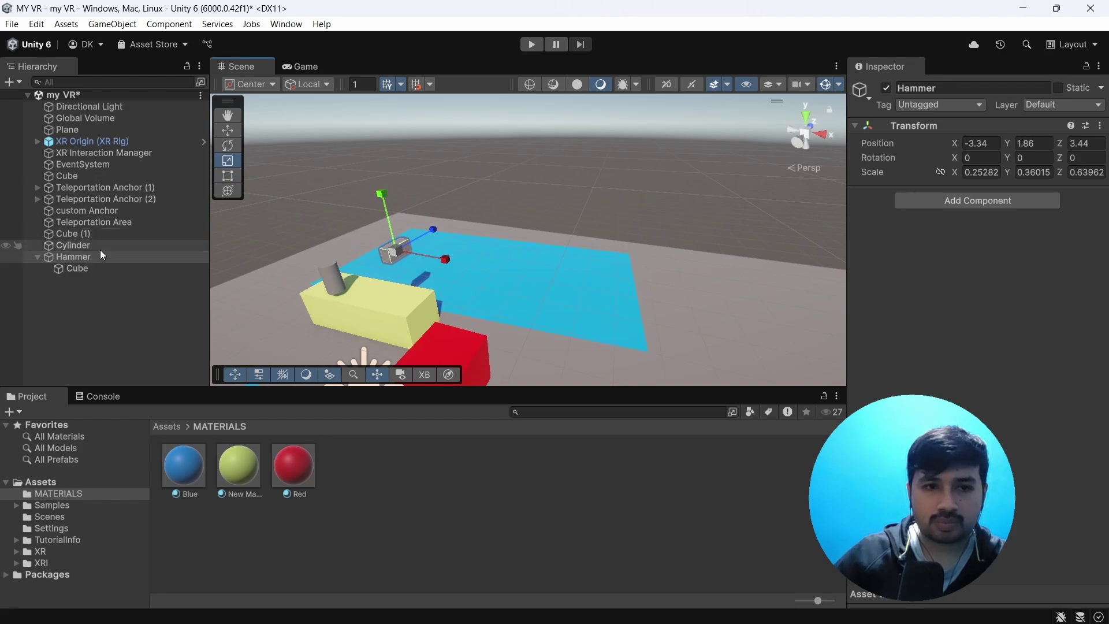
# Place the Hammer object over the yellow block beside the cylinder, at about Y 1.67, Z 2.59
pyautogui.press('w')
pyautogui.moveTo(429, 237); pyautogui.dragTo(360, 235)
pyautogui.scroll(3, 344, 266)
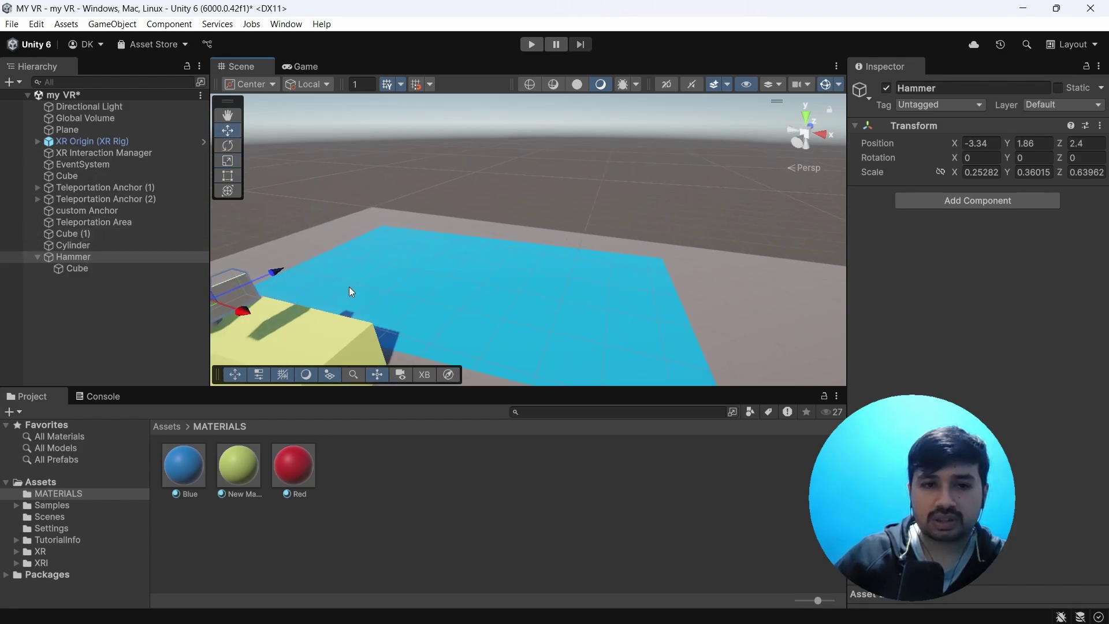
pyautogui.moveTo(349, 286); pyautogui.dragTo(386, 271, button='middle')
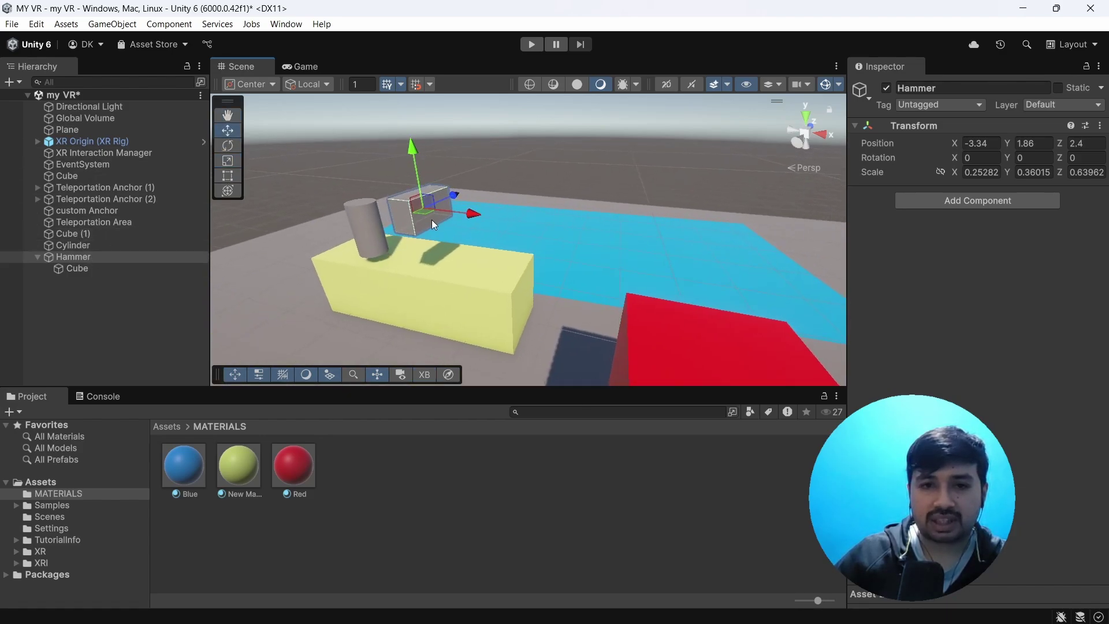
pyautogui.scroll(4, 437, 244)
pyautogui.scroll(-4, 437, 244)
pyautogui.moveTo(437, 244); pyautogui.dragTo(304, 249, button='right')
pyautogui.moveTo(440, 223)
pyautogui.mouseDown(button='middle')
pyautogui.moveTo(423, 259)
pyautogui.moveTo(456, 215)
pyautogui.mouseUp(button='middle')
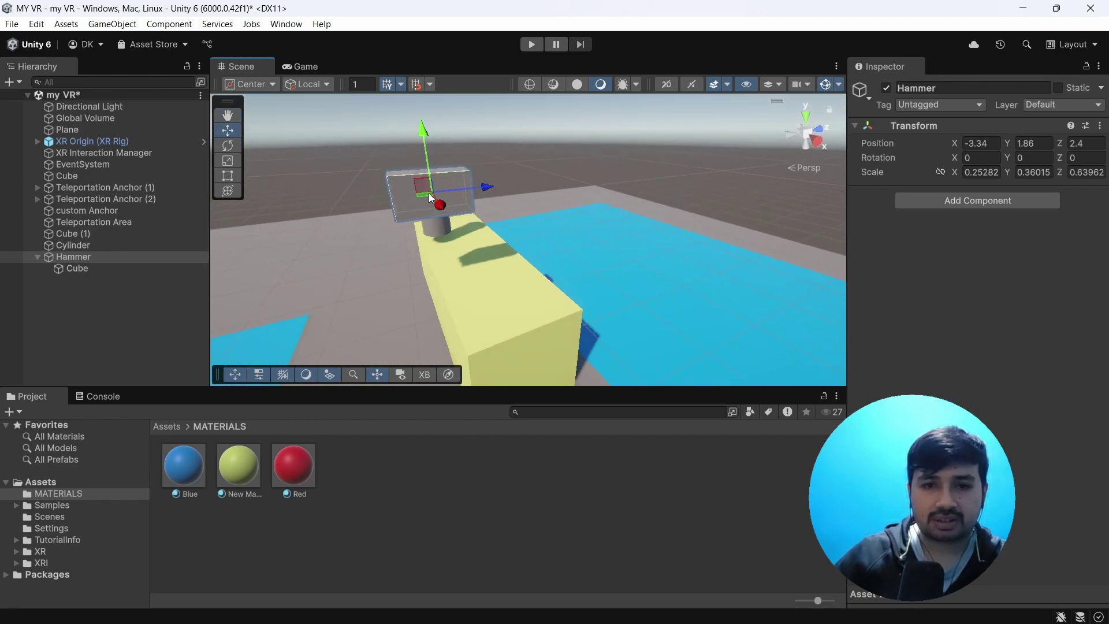
pyautogui.moveTo(482, 192); pyautogui.dragTo(502, 191)
pyautogui.moveTo(446, 132); pyautogui.dragTo(460, 149)
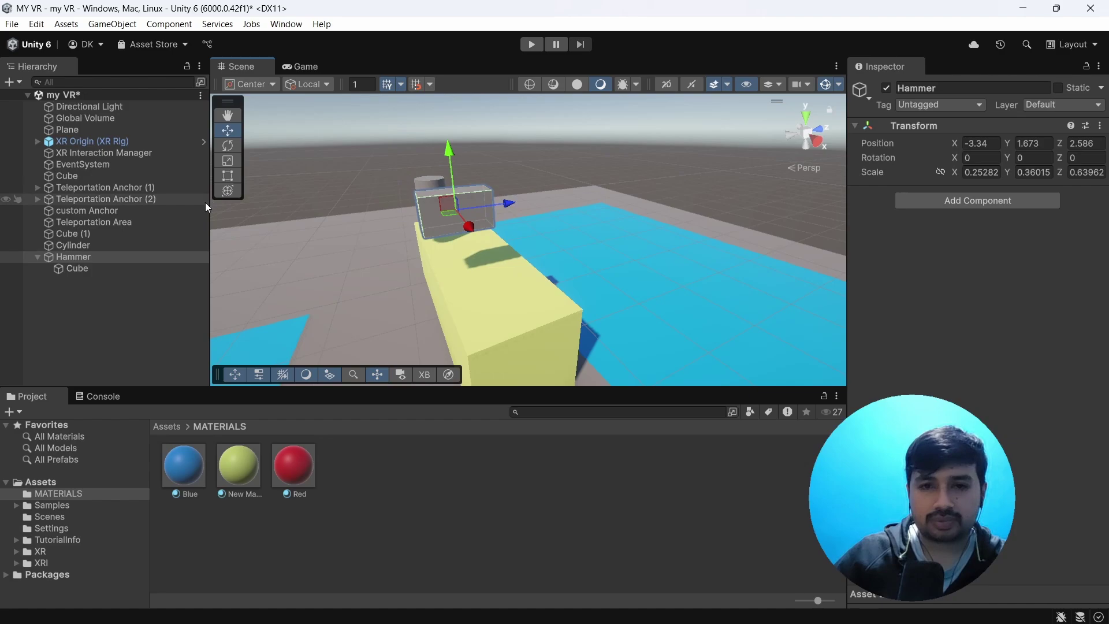
# Add a 3D cylinder as a second child of the Hammer object for the handle
pyautogui.rightClick(76, 258)
pyautogui.moveTo(225, 356)
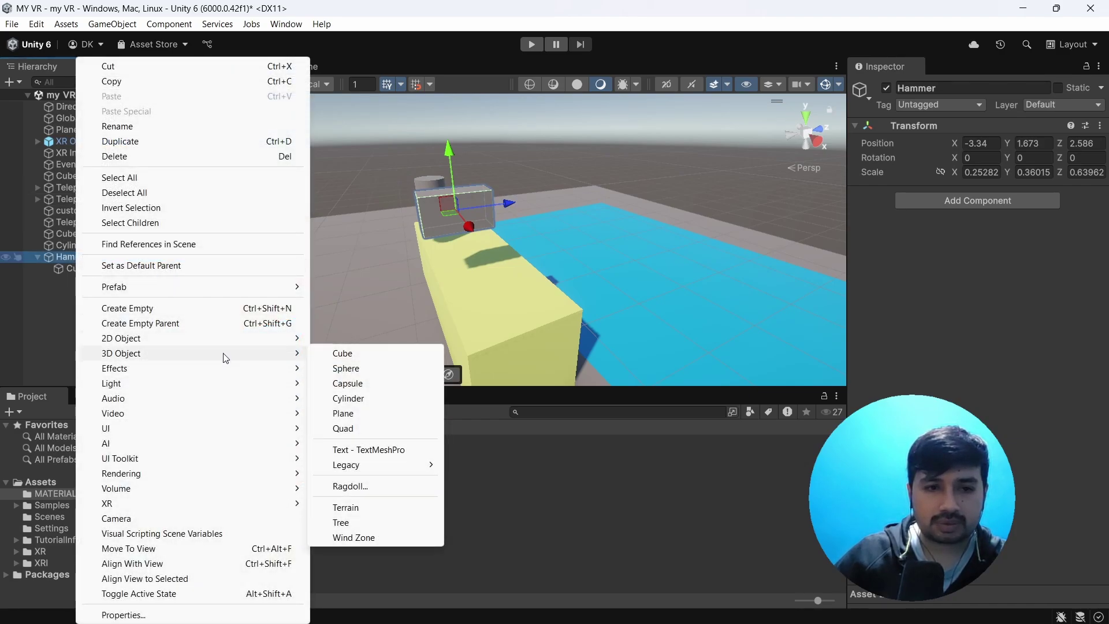
pyautogui.click(358, 398)
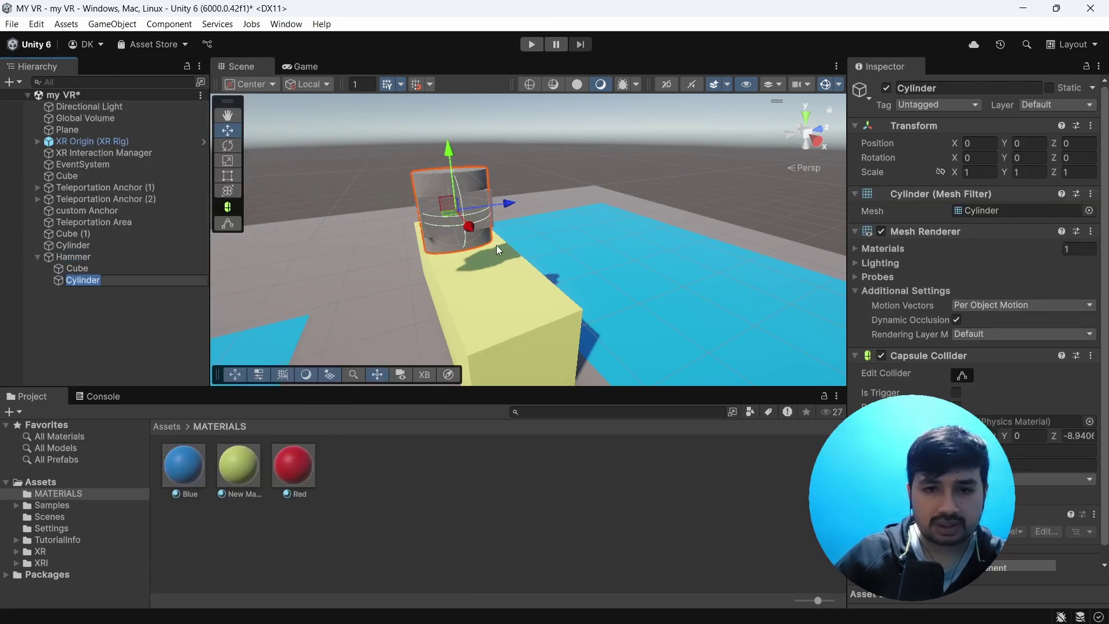
# Scale the hammer's cylinder into a thin handle of about X 0.70, Y 1.04, Z 0.19
pyautogui.click(228, 164)
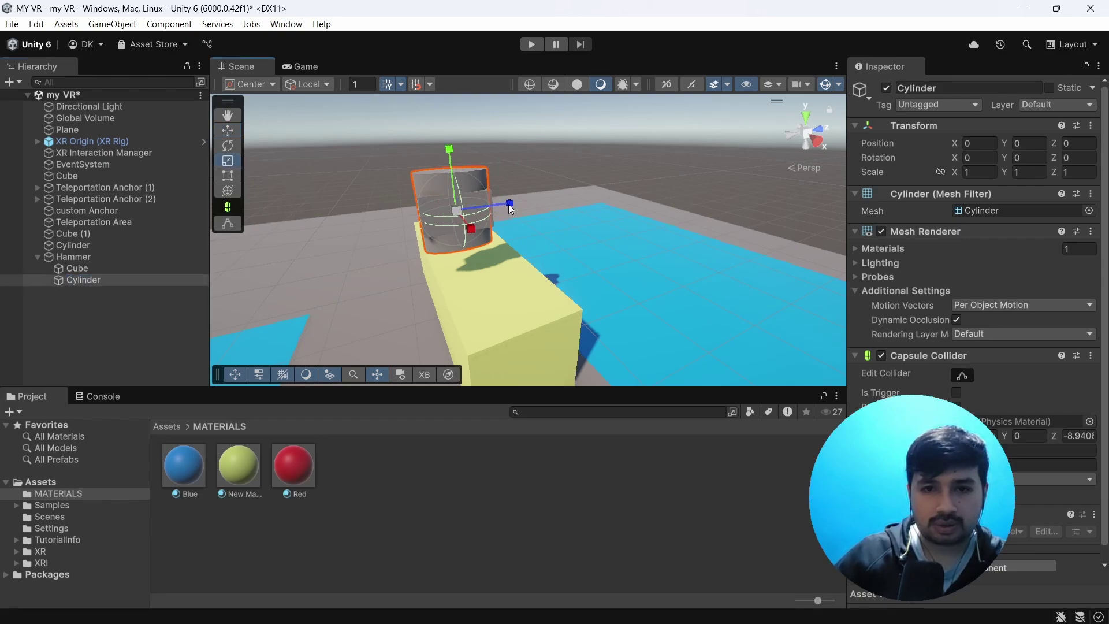
pyautogui.moveTo(508, 203); pyautogui.dragTo(503, 289)
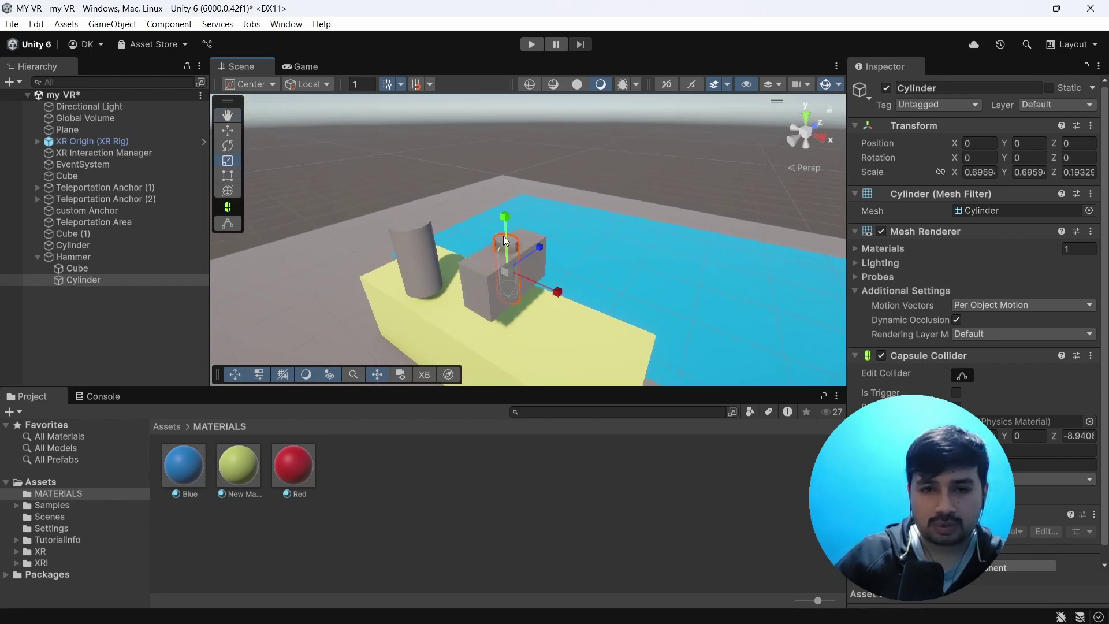
pyautogui.moveTo(504, 231); pyautogui.dragTo(506, 204)
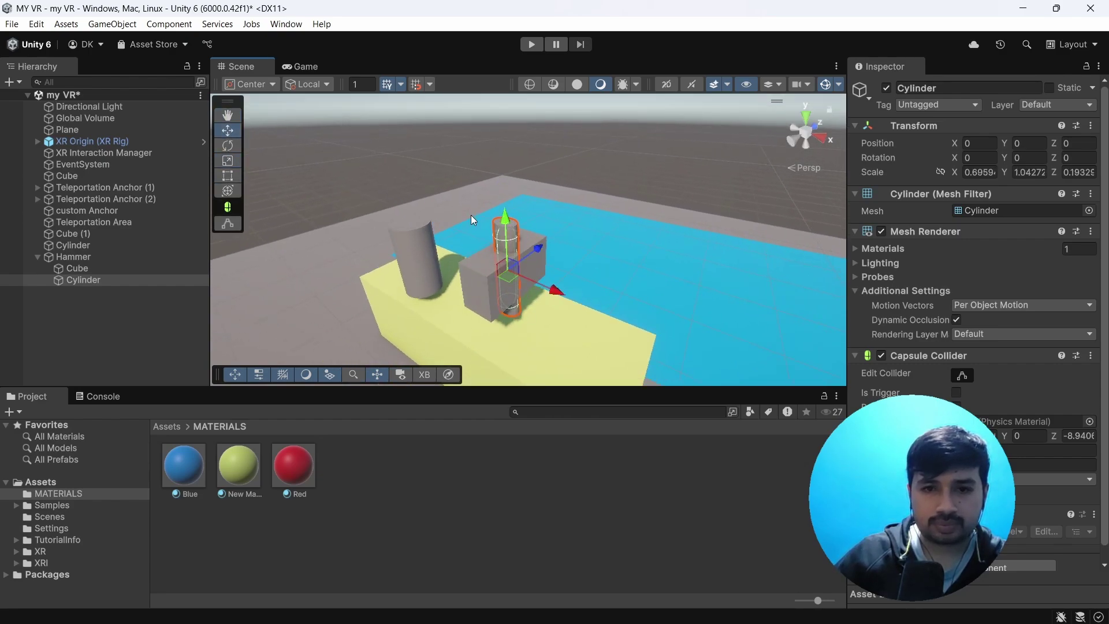
# Lower the hammer's handle cylinder beneath the head, to a local Y position of about -0.75
pyautogui.moveTo(505, 222); pyautogui.dragTo(507, 253)
pyautogui.moveTo(502, 294); pyautogui.dragTo(480, 174, button='middle')
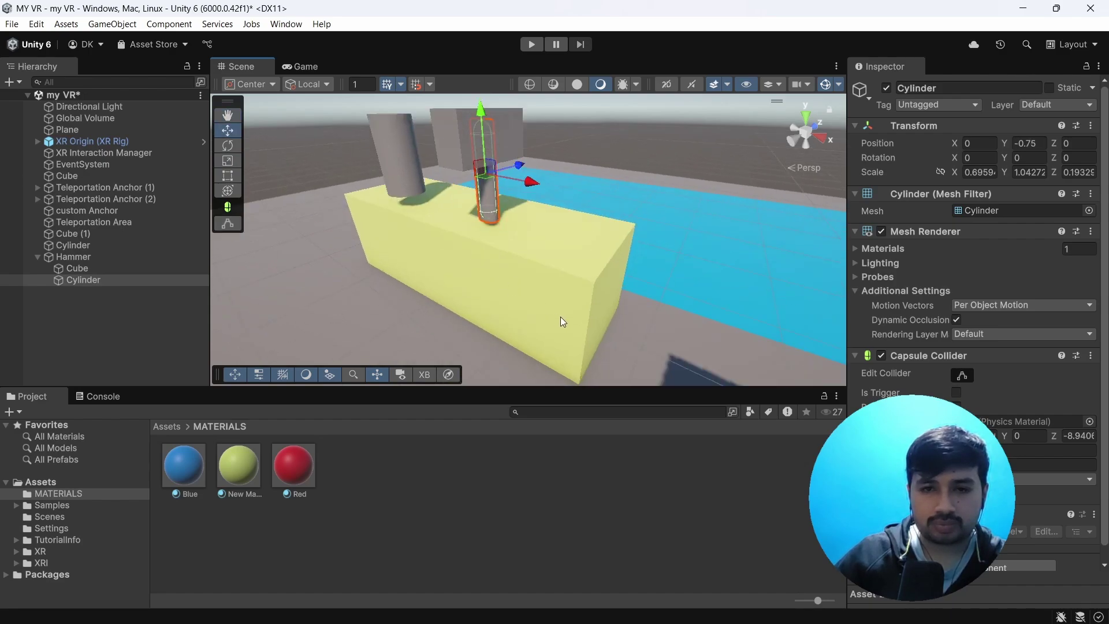
pyautogui.moveTo(563, 322)
pyautogui.mouseDown(button='right')
pyautogui.moveTo(512, 277)
pyautogui.moveTo(567, 325)
pyautogui.mouseUp(button='right')
pyautogui.scroll(4, 521, 287)
pyautogui.scroll(-3, 567, 324)
# Flatten the hammer's head cube to a Y scale of about 0.55
pyautogui.moveTo(422, 168); pyautogui.dragTo(513, 261, button='middle')
pyautogui.click(432, 252)
pyautogui.click(491, 326)
pyautogui.moveTo(509, 321); pyautogui.dragTo(508, 249, button='middle')
pyautogui.click(450, 251)
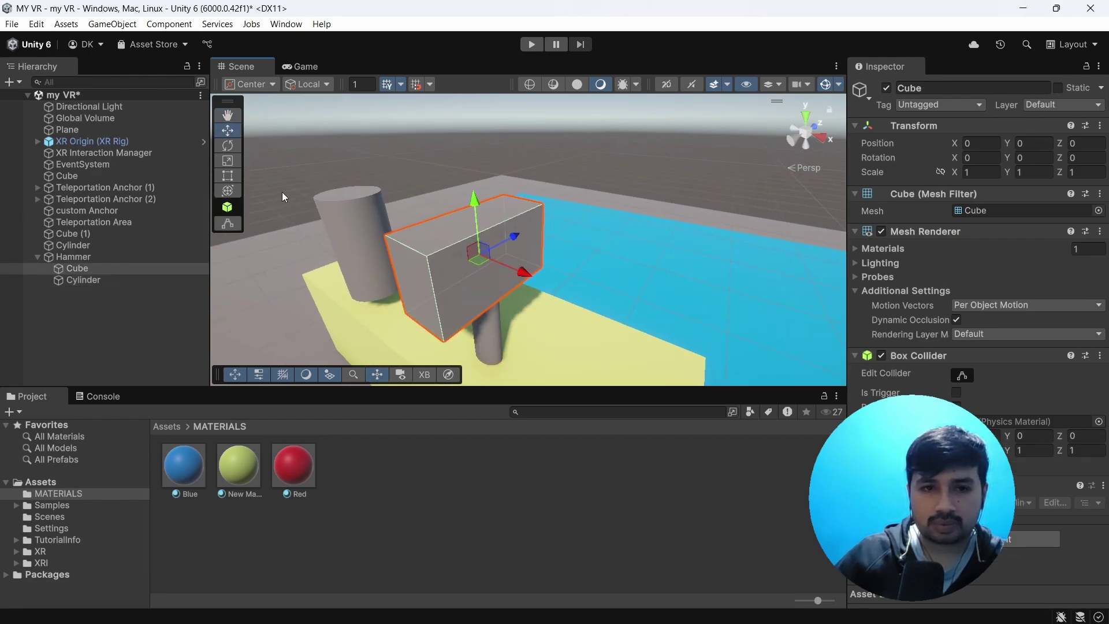
pyautogui.click(229, 160)
pyautogui.moveTo(478, 197); pyautogui.dragTo(479, 211)
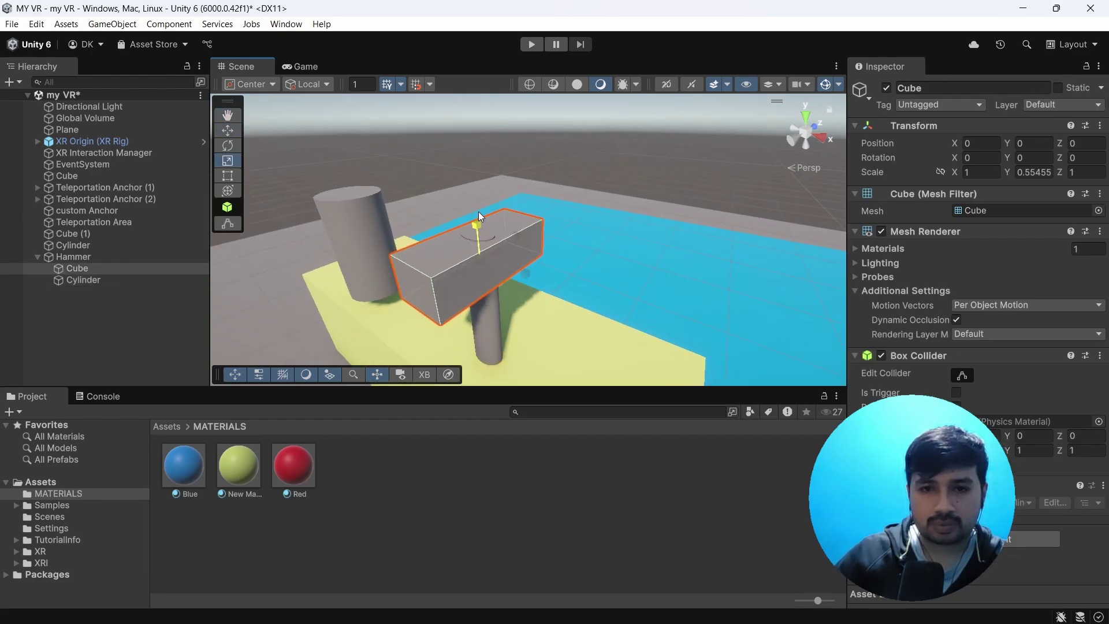
# Inspect the hammer and the standing cylinder on the yellow block from several angles
pyautogui.click(560, 293)
pyautogui.scroll(-2, 558, 298)
pyautogui.scroll(3, 562, 309)
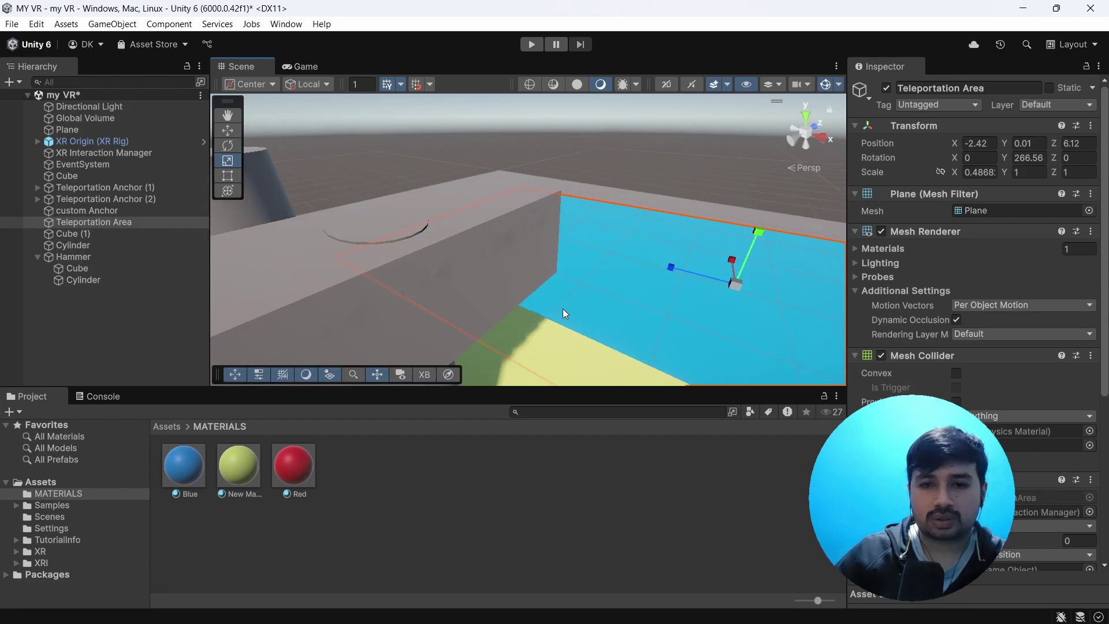
pyautogui.scroll(-3, 563, 308)
pyautogui.moveTo(563, 308); pyautogui.dragTo(563, 291, button='middle')
pyautogui.moveTo(564, 291); pyautogui.dragTo(459, 252, button='right')
pyautogui.keyDown('alt'); pyautogui.moveTo(460, 253); pyautogui.dragTo(556, 265); pyautogui.keyUp('alt')
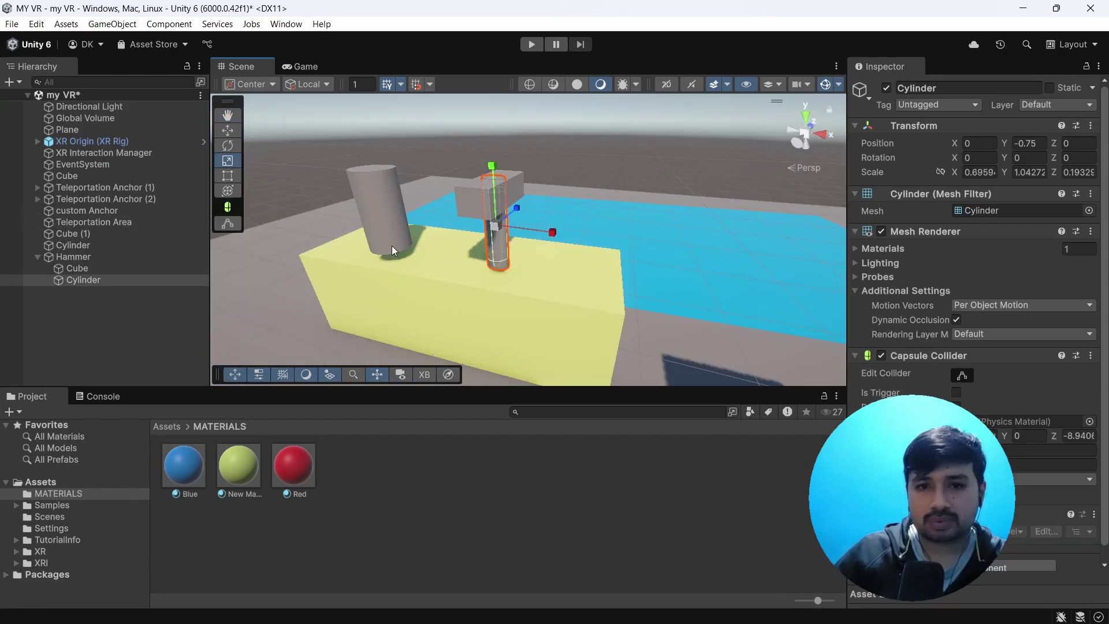
pyautogui.moveTo(392, 245); pyautogui.dragTo(428, 262, button='middle')
pyautogui.scroll(3, 425, 252)
pyautogui.press('f')
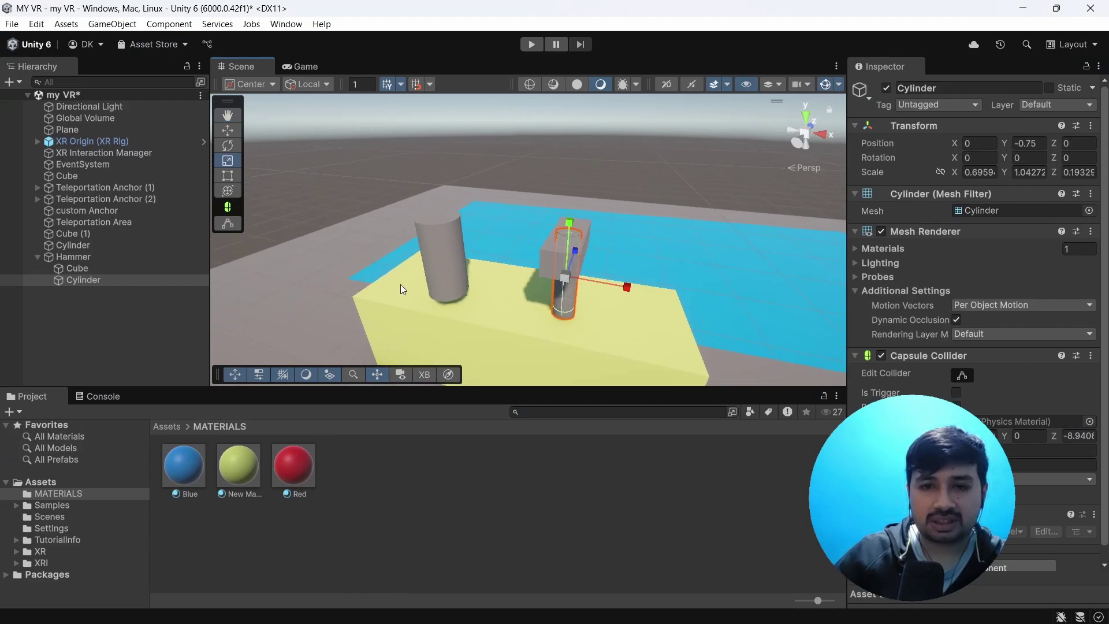
# Apply the Red material to the standing cylinder beside the hammer on the yellow block
pyautogui.moveTo(451, 374); pyautogui.dragTo(520, 303)
pyautogui.moveTo(520, 302); pyautogui.dragTo(482, 263, button='right')
pyautogui.press('w')
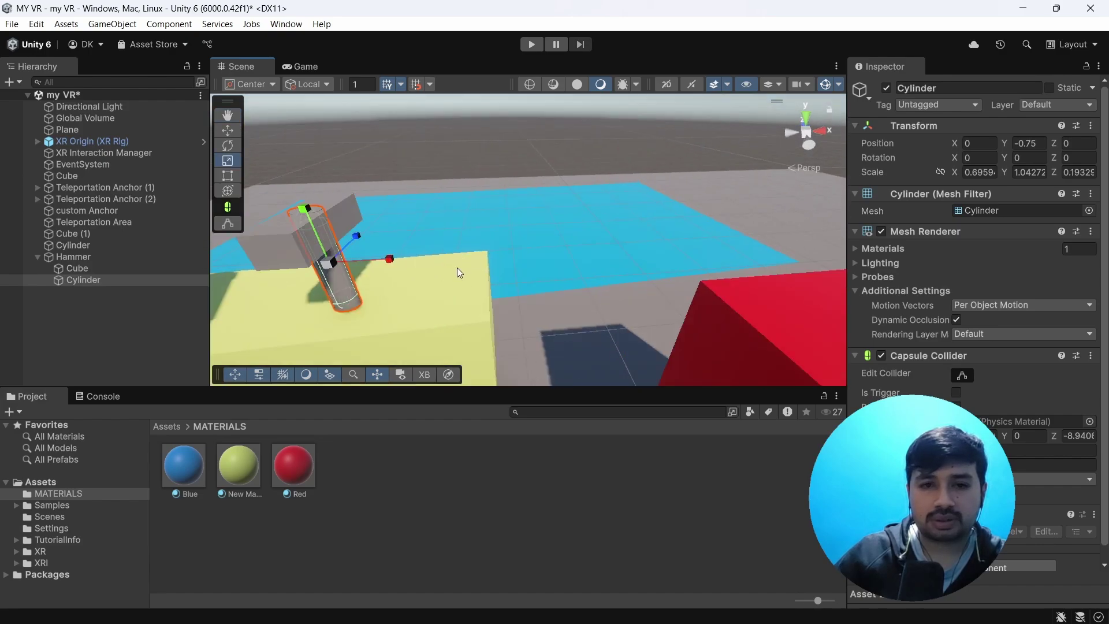
pyautogui.keyDown('alt'); pyautogui.moveTo(460, 271); pyautogui.dragTo(335, 265); pyautogui.keyUp('alt')
pyautogui.click(456, 304)
pyautogui.scroll(-3, 405, 289)
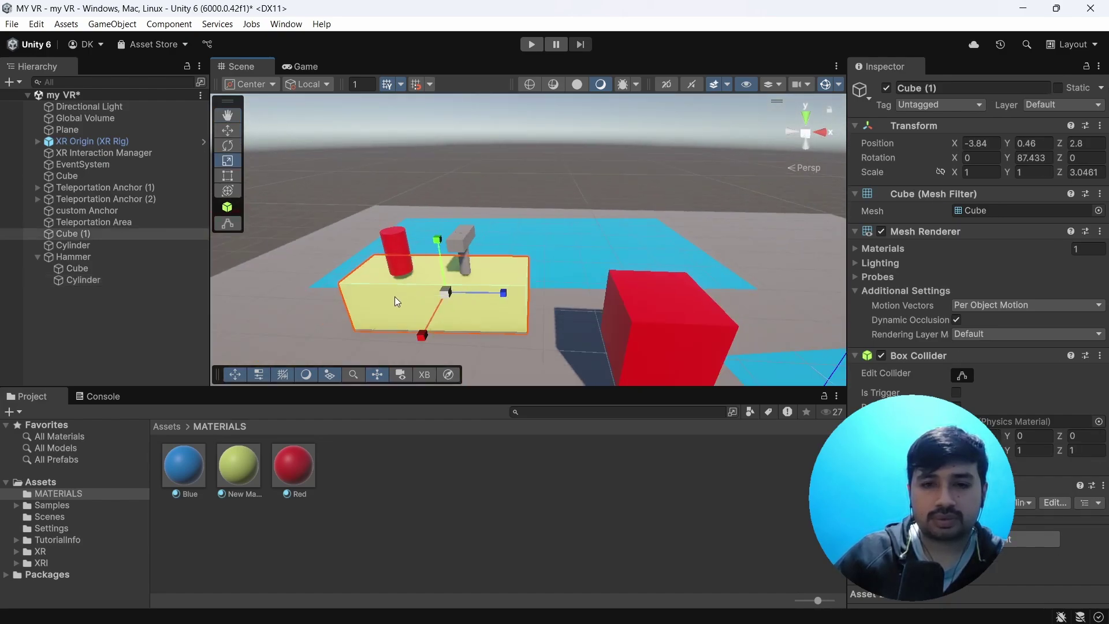
# Move the selection off the yellow block to the ground plane and collapse the Hammer object's children
pyautogui.click(329, 331)
pyautogui.scroll(4, 358, 273)
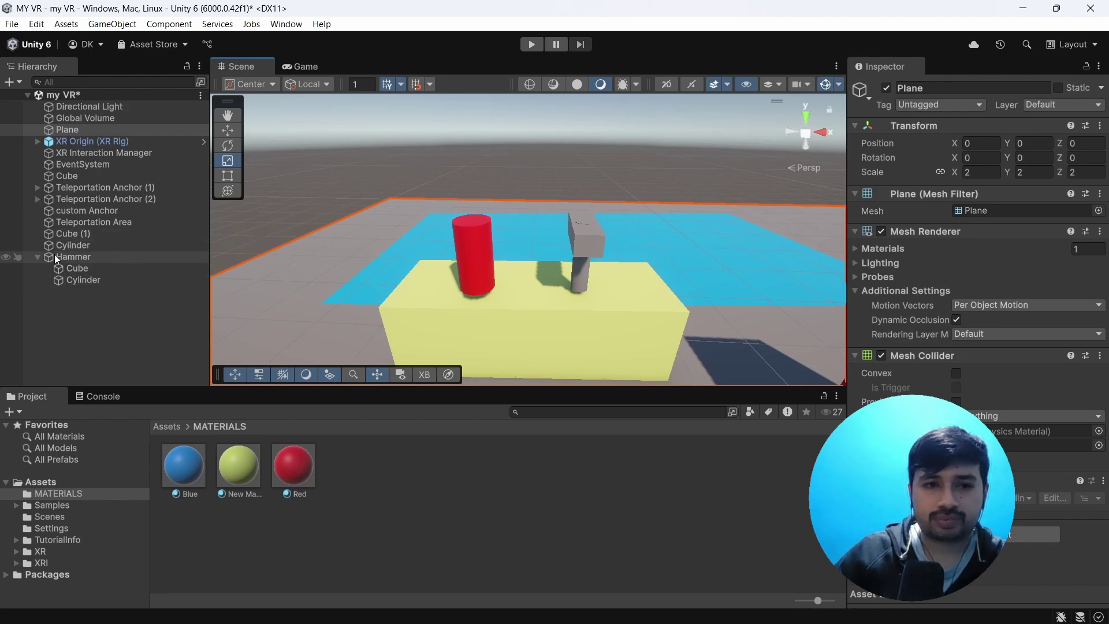
pyautogui.click(37, 259)
pyautogui.scroll(2, 521, 289)
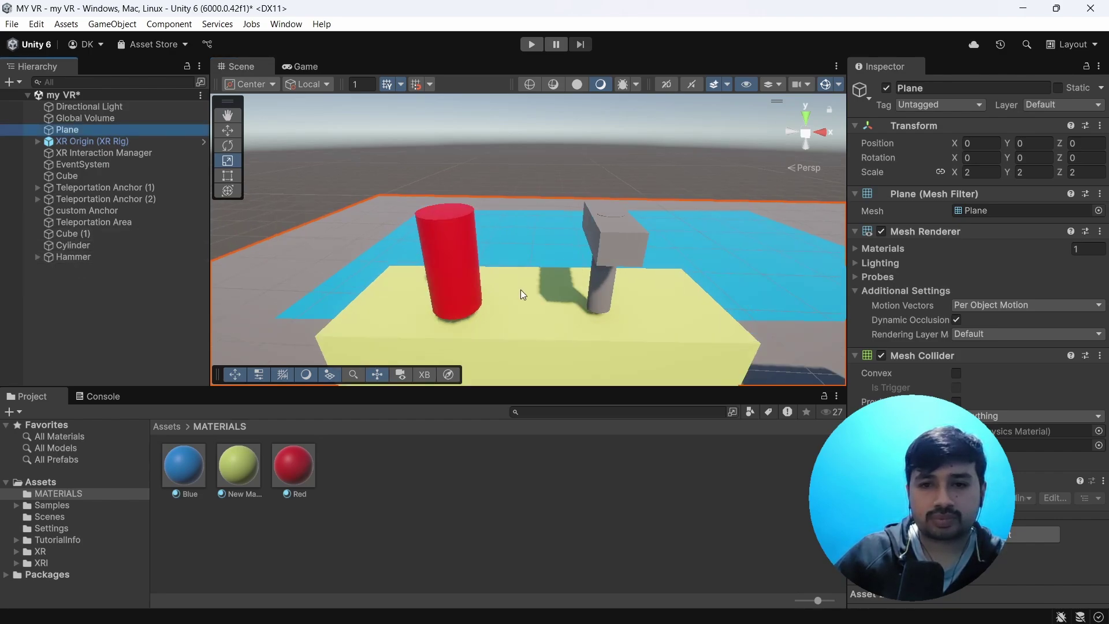
# Create a new material in the MATERIALS folder with its Metallic value at about 0.71
pyautogui.rightClick(416, 470)
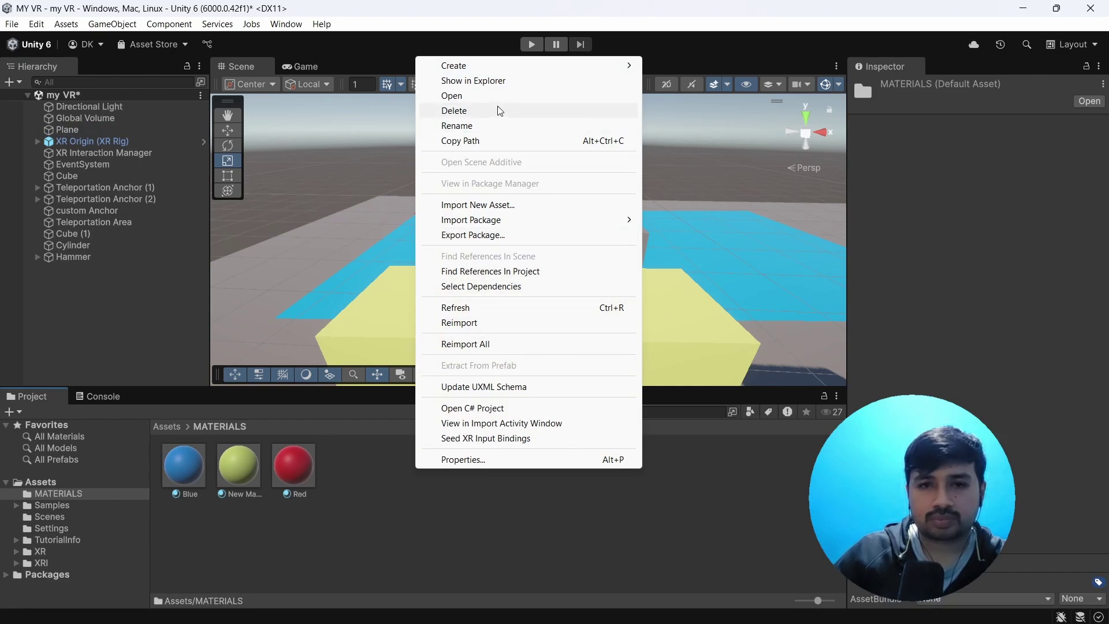
pyautogui.moveTo(582, 72)
pyautogui.click(680, 81)
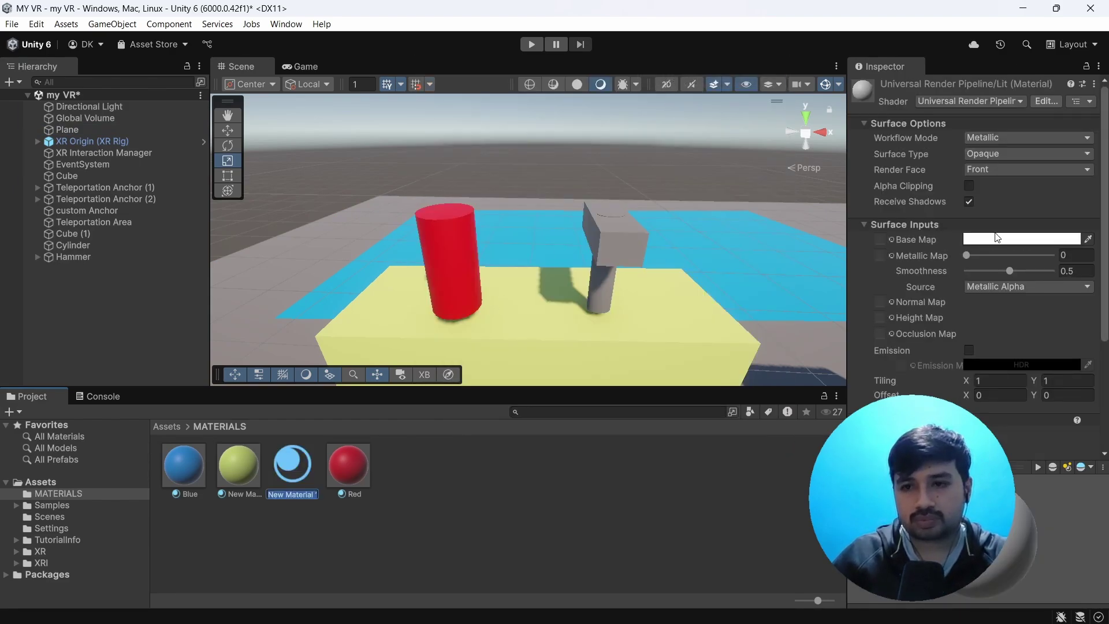
pyautogui.moveTo(968, 256); pyautogui.dragTo(1032, 268)
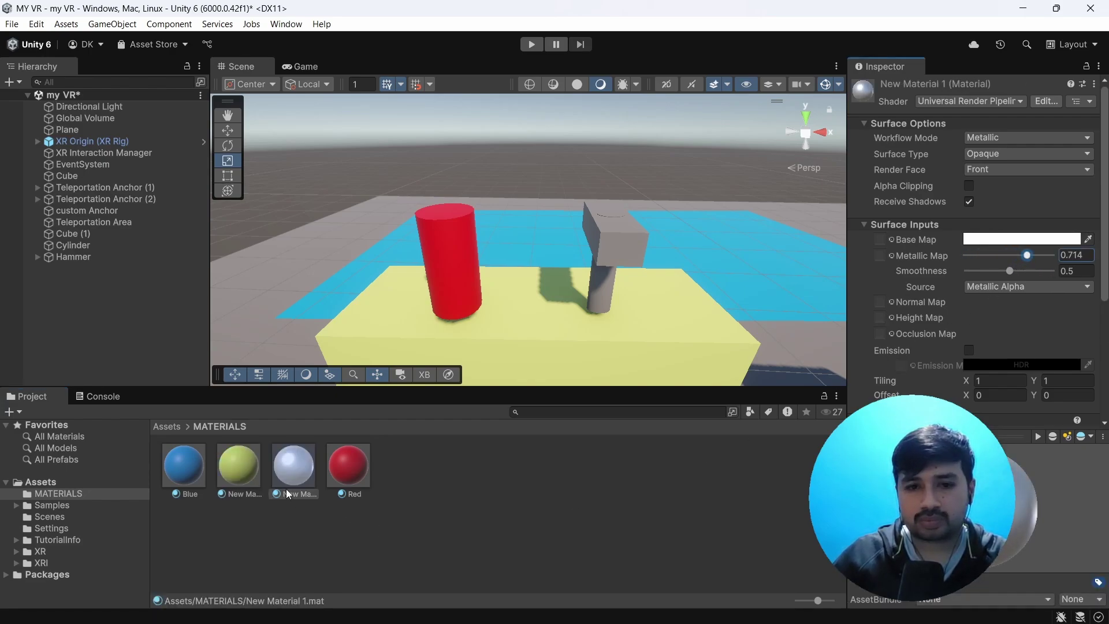
# Apply the new white material to the hammer's head and set its Metallic value to 1 and Smoothness to about 0.39
pyautogui.moveTo(293, 465); pyautogui.dragTo(629, 263)
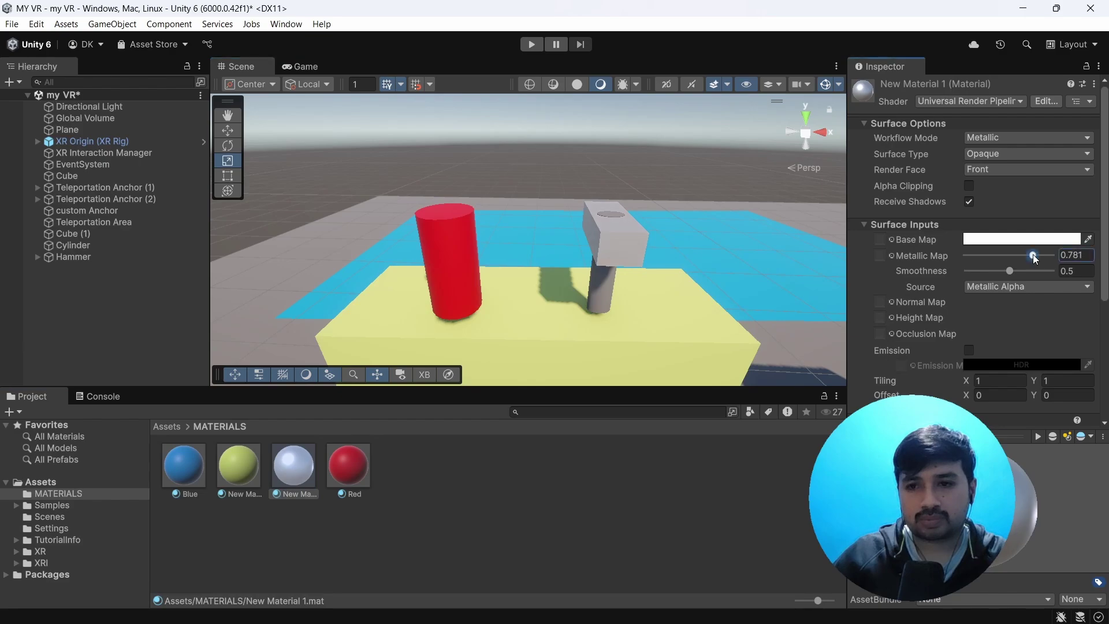
pyautogui.moveTo(1033, 254)
pyautogui.mouseDown()
pyautogui.moveTo(1055, 255)
pyautogui.moveTo(976, 276)
pyautogui.moveTo(1040, 272)
pyautogui.mouseUp()
pyautogui.scroll(3, 506, 195)
pyautogui.scroll(-3, 504, 195)
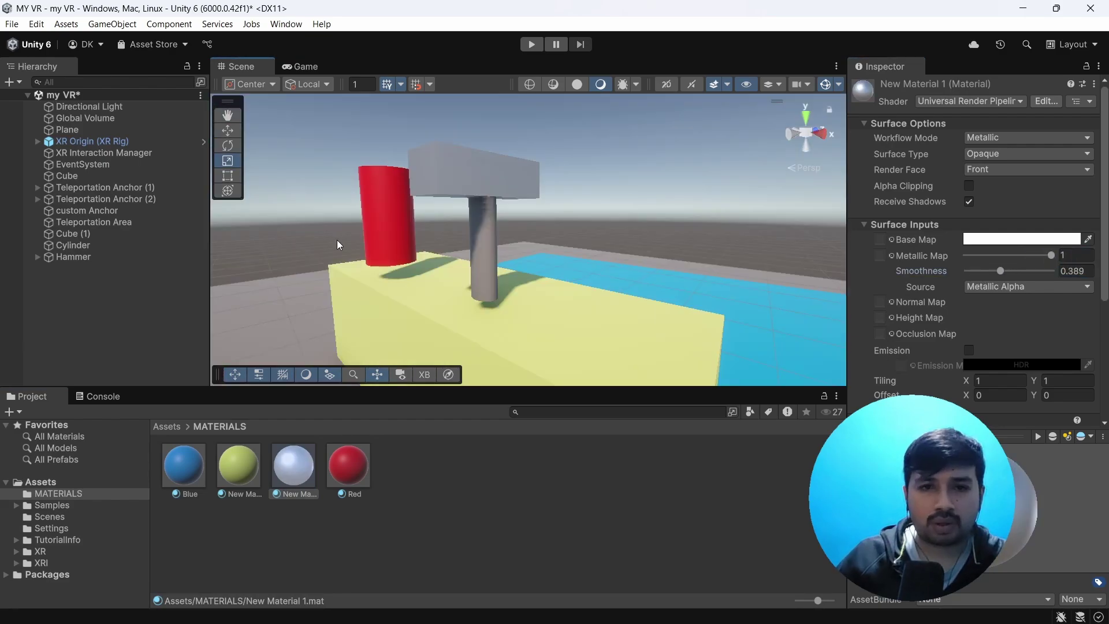
pyautogui.scroll(3, 339, 250)
pyautogui.scroll(-3, 339, 250)
pyautogui.moveTo(340, 250); pyautogui.dragTo(478, 243, button='right')
# Add an XR Grab Interactable component to the red standing cylinder
pyautogui.click(488, 237)
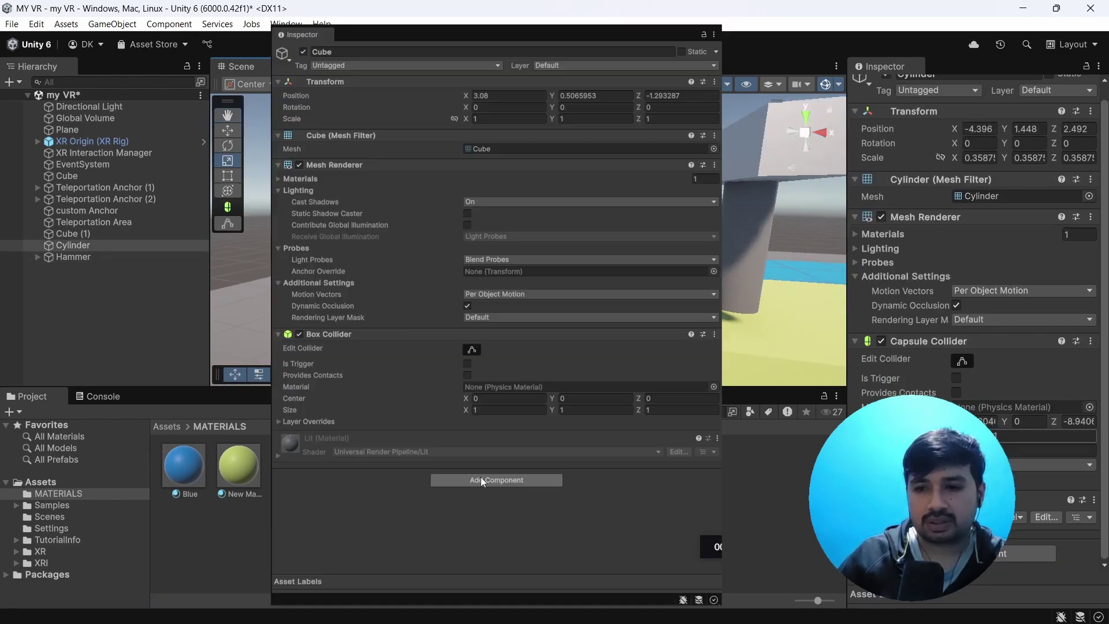
pyautogui.click(481, 478)
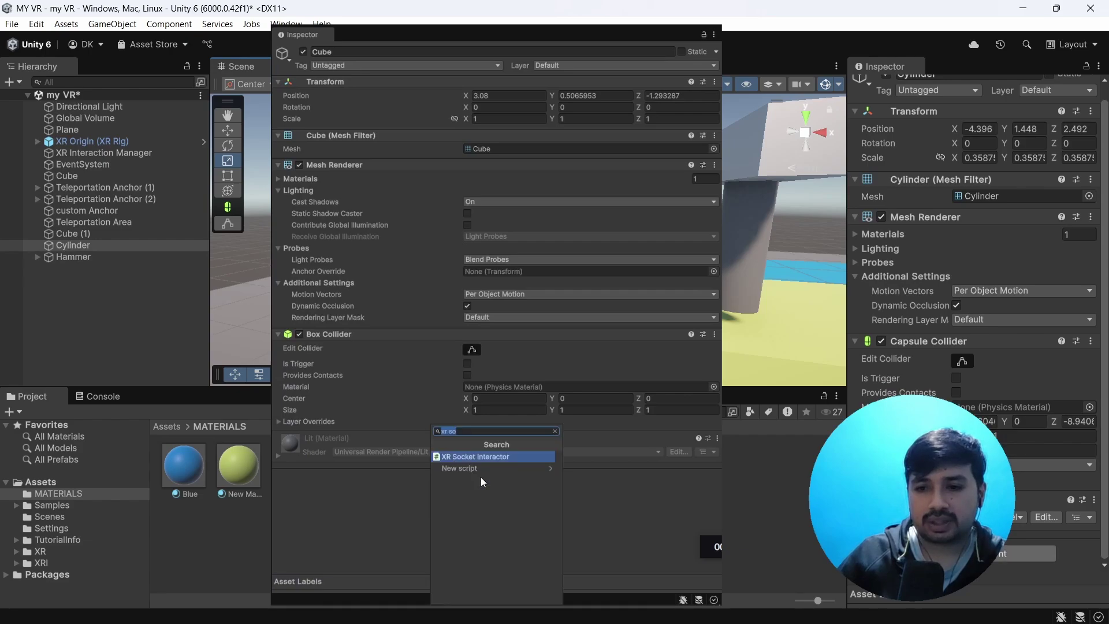
pyautogui.write('xr f')
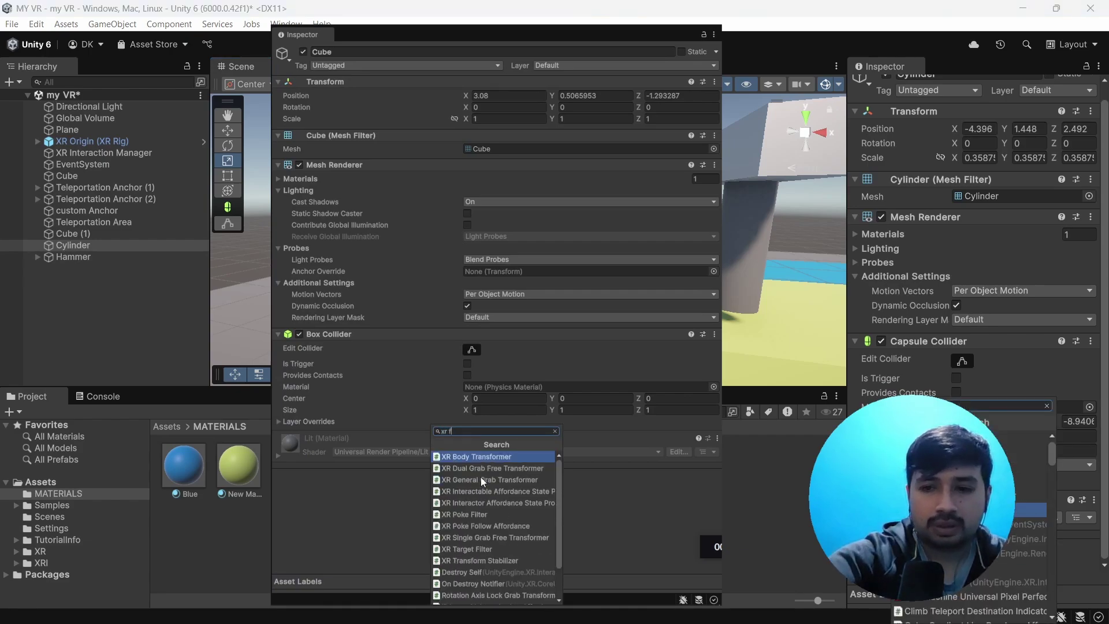
pyautogui.press('BackSpace')
pyautogui.write('gra')
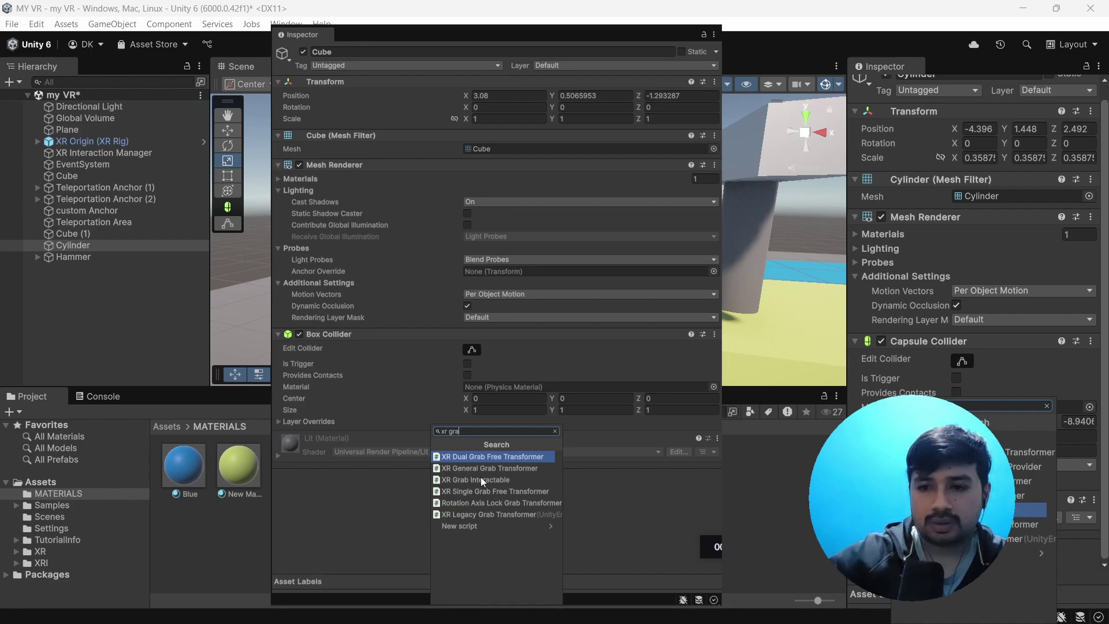
pyautogui.click(497, 481)
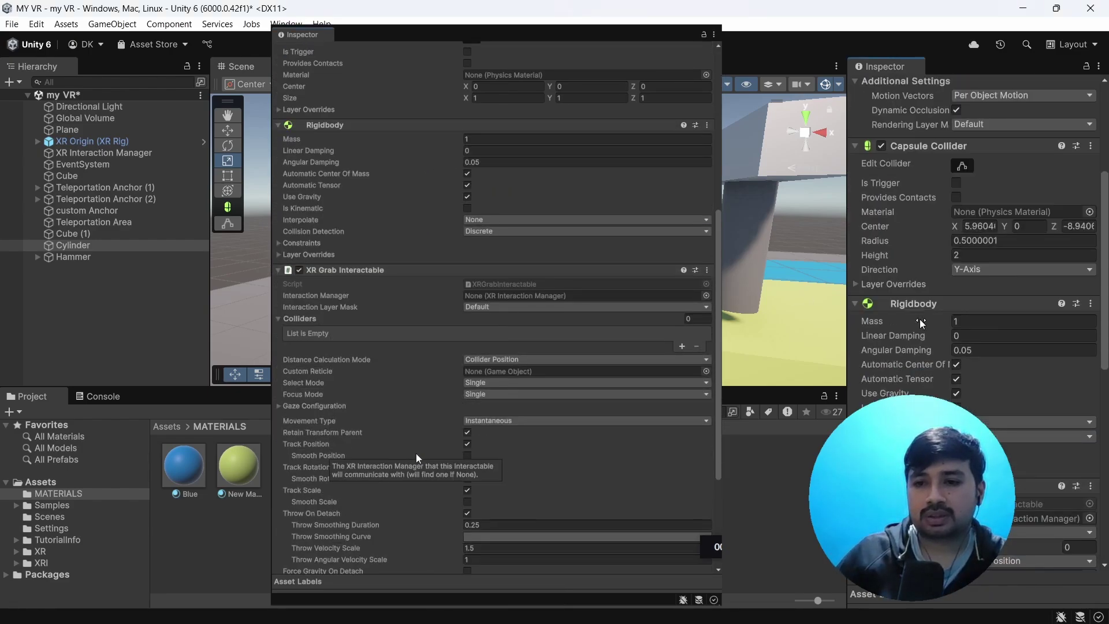
# Examine the red cylinder's Capsule Collider, Rigidbody and XR Grab Interactable settings
pyautogui.scroll(-3, 416, 453)
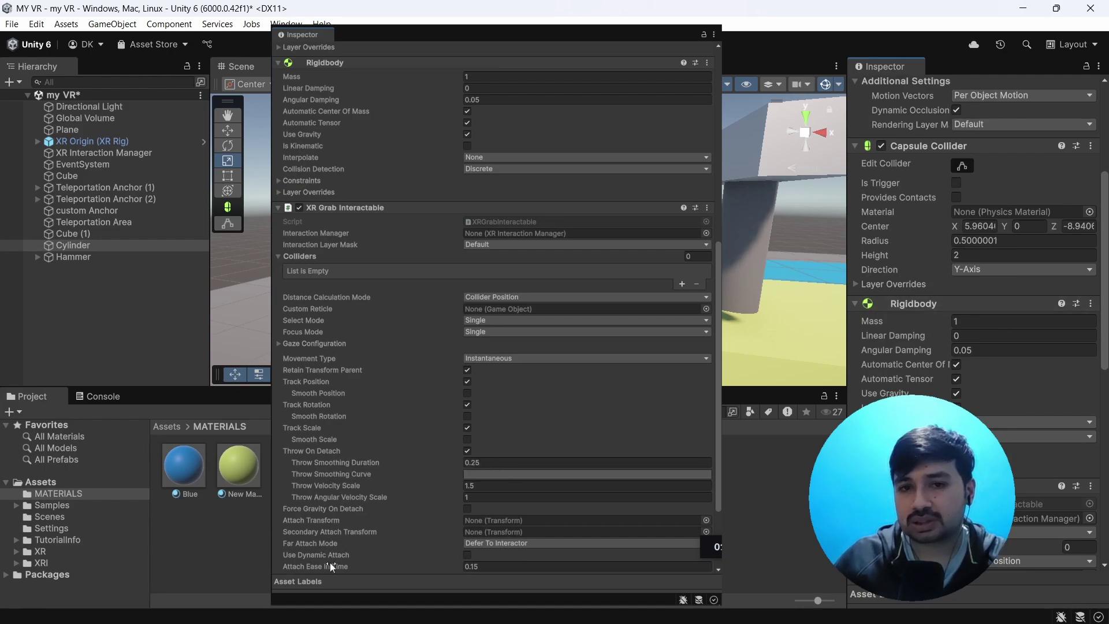
pyautogui.click(508, 226)
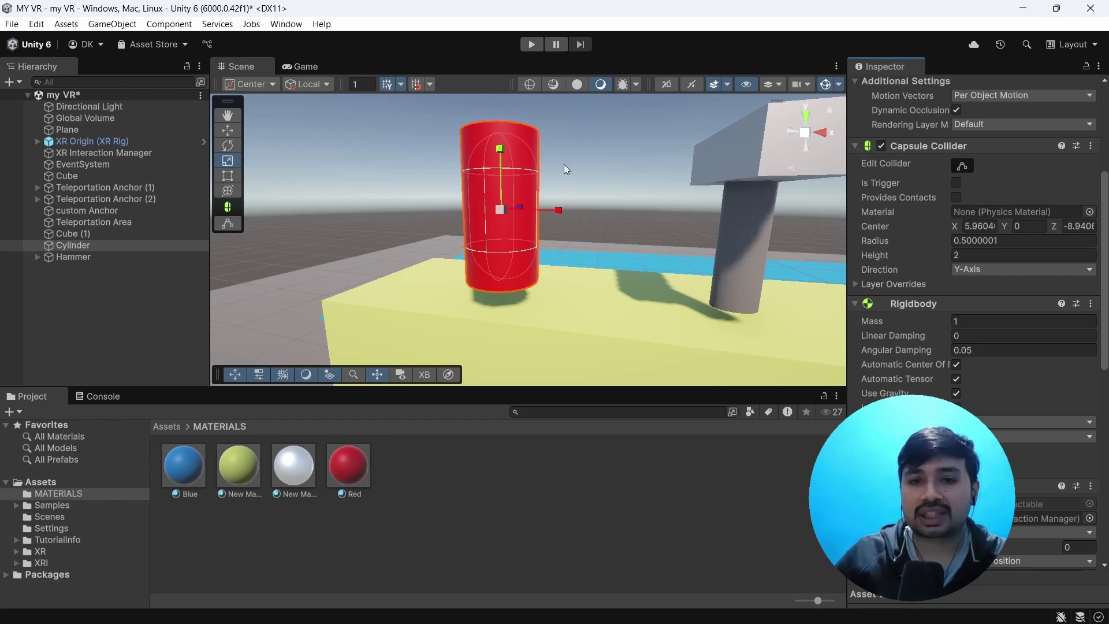
pyautogui.scroll(-3, 530, 186)
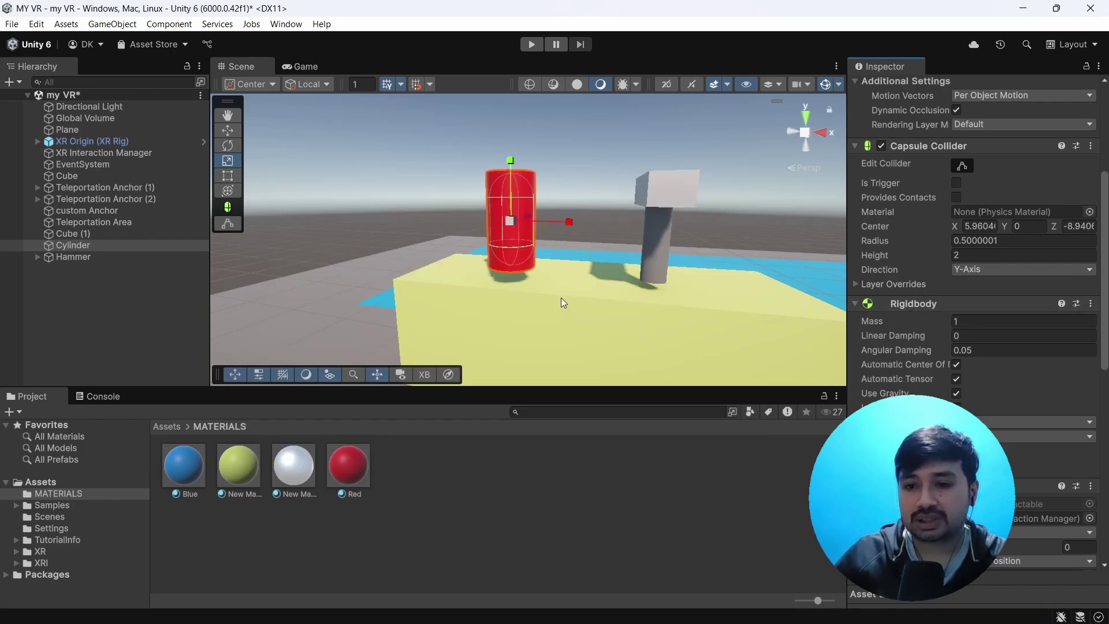
pyautogui.scroll(-6, 977, 289)
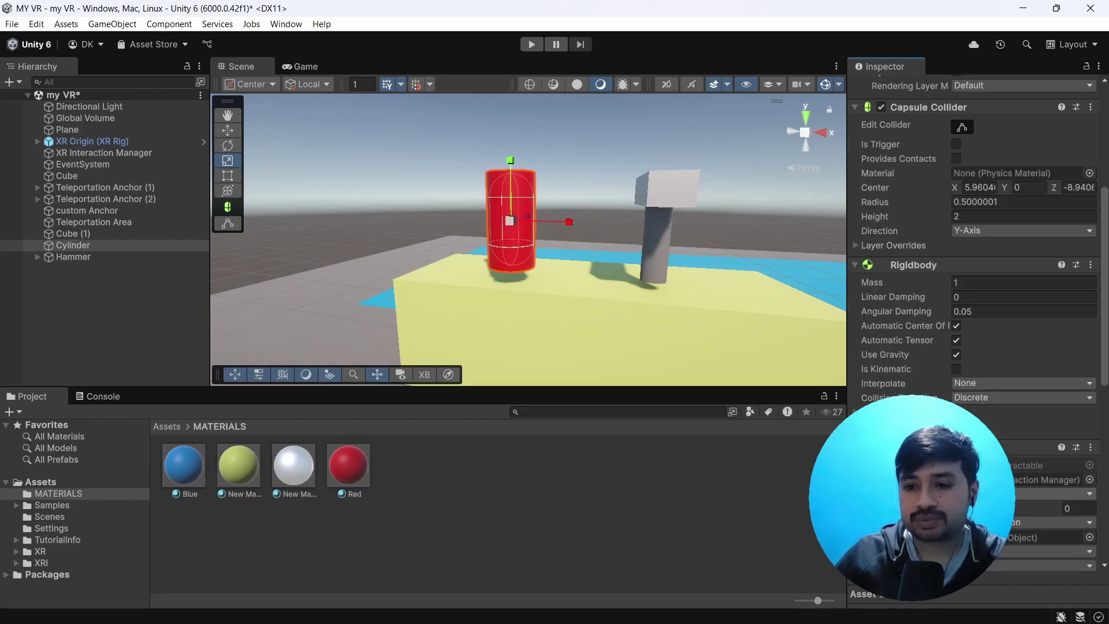
pyautogui.click(538, 286)
pyautogui.click(505, 247)
pyautogui.scroll(-4, 976, 232)
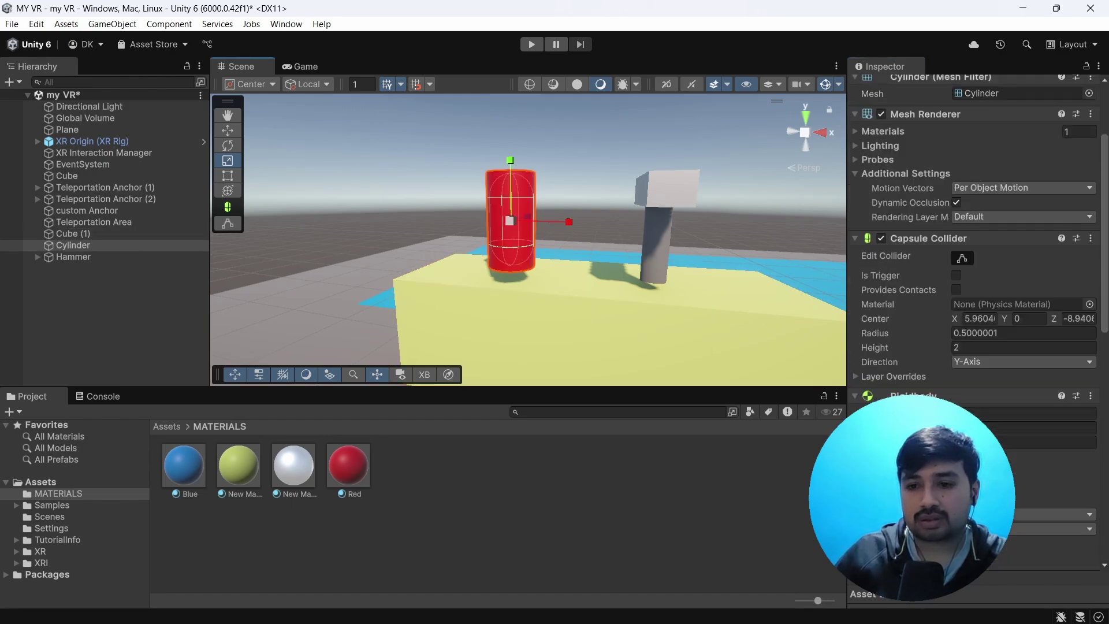
pyautogui.scroll(-5, 909, 306)
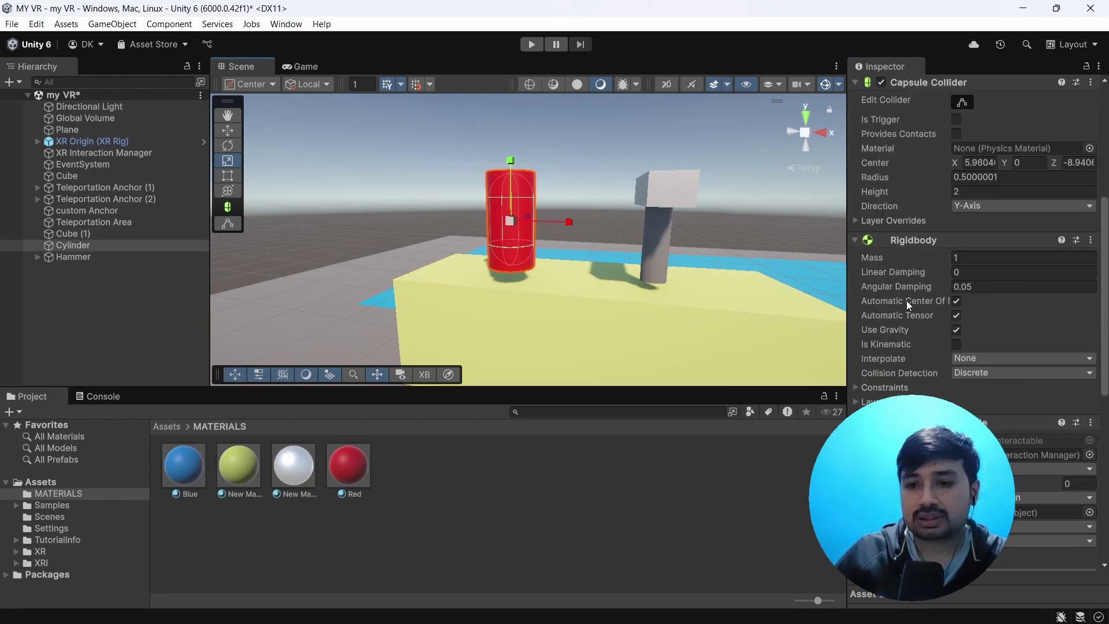
pyautogui.scroll(-4, 909, 306)
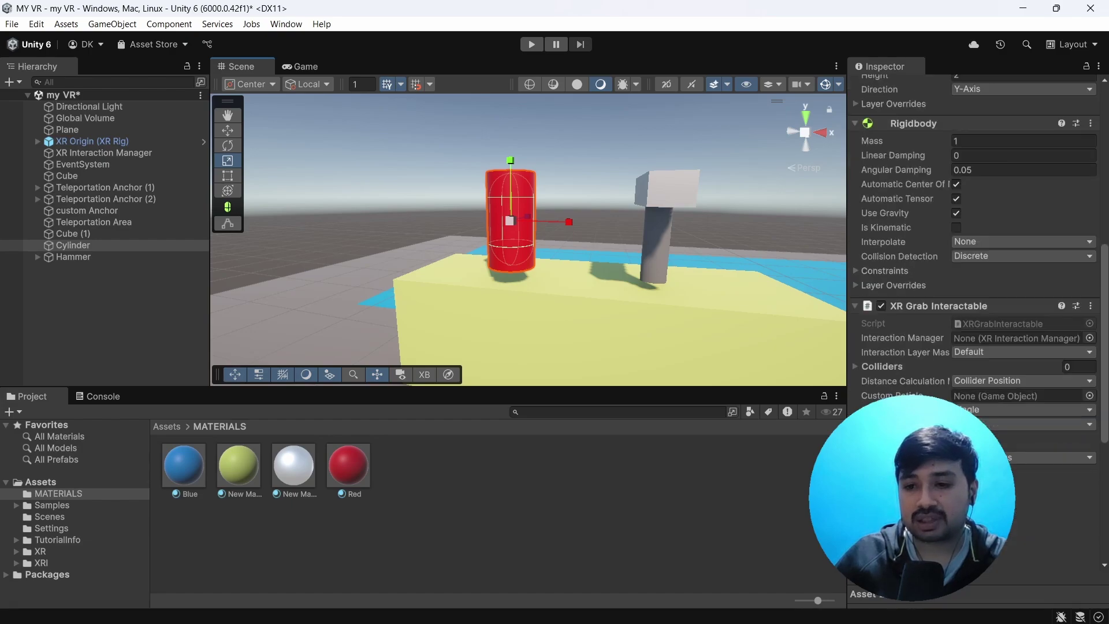
pyautogui.scroll(-1, 908, 358)
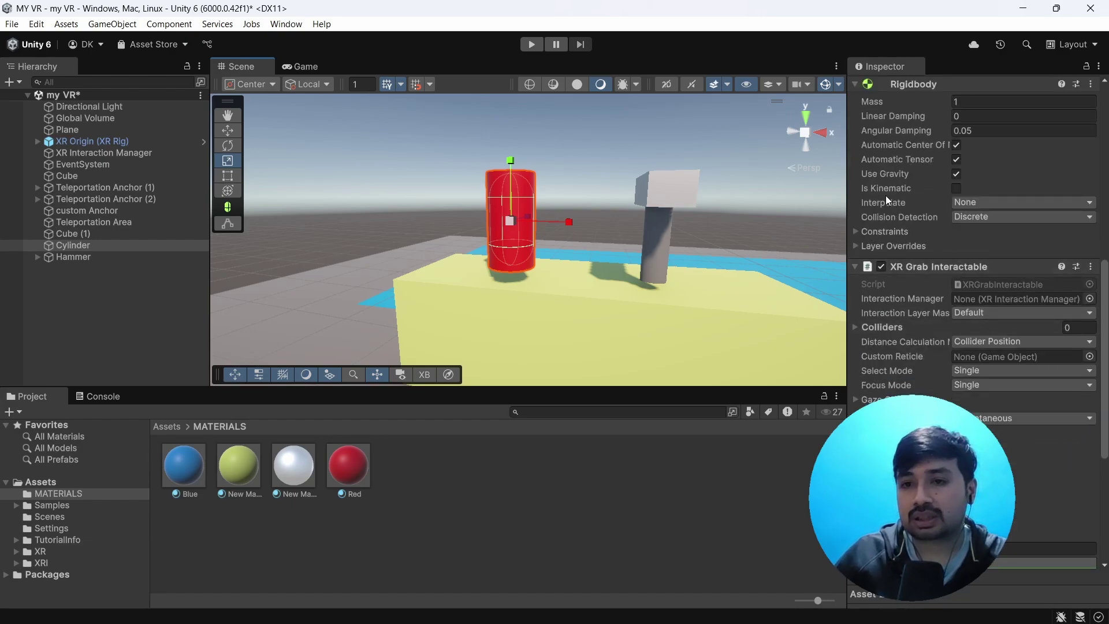
# Set the Collision Detection of the red cylinder's Rigidbody to Continuous Dynamic
pyautogui.scroll(1, 890, 185)
pyautogui.click(981, 257)
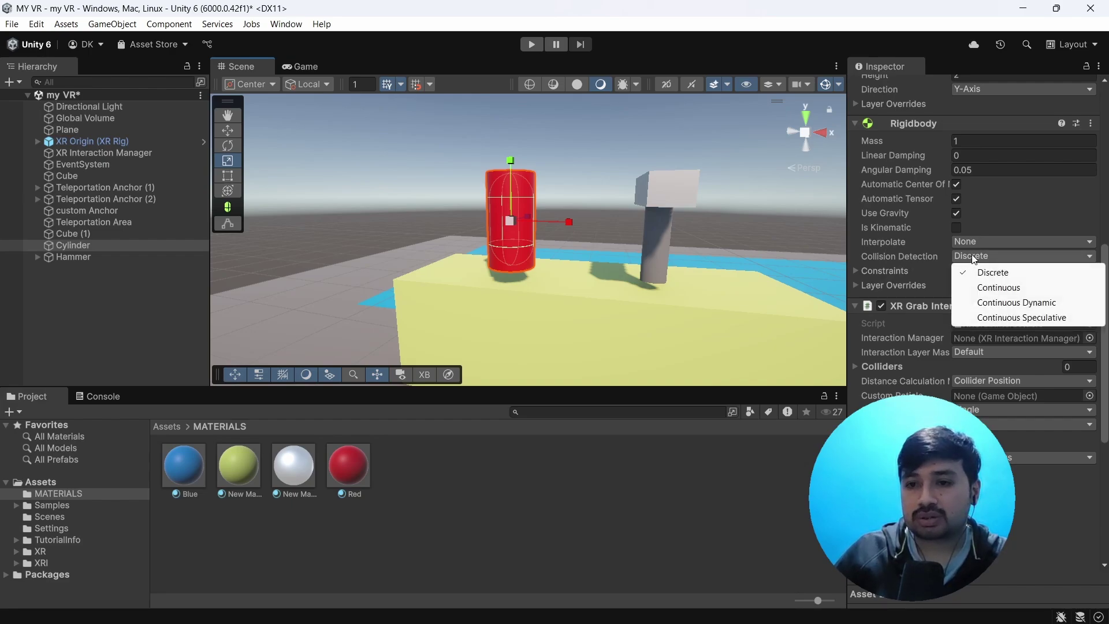
pyautogui.click(995, 307)
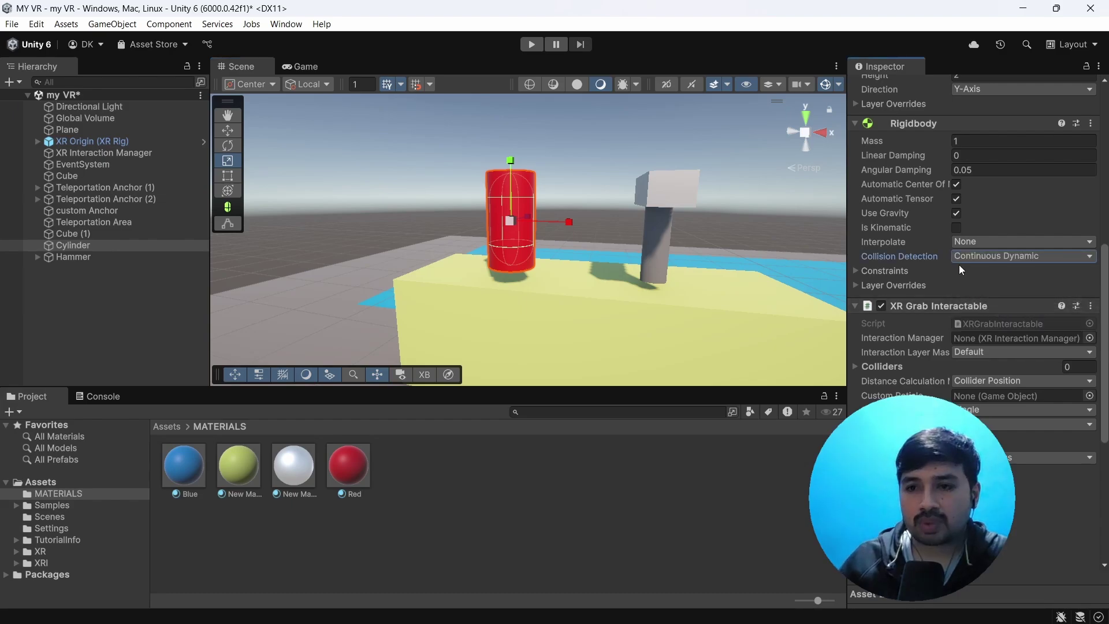
# Review the Collision Detection choices and the XR Grab Interactable's Movement Type choices for the red cylinder
pyautogui.click(968, 258)
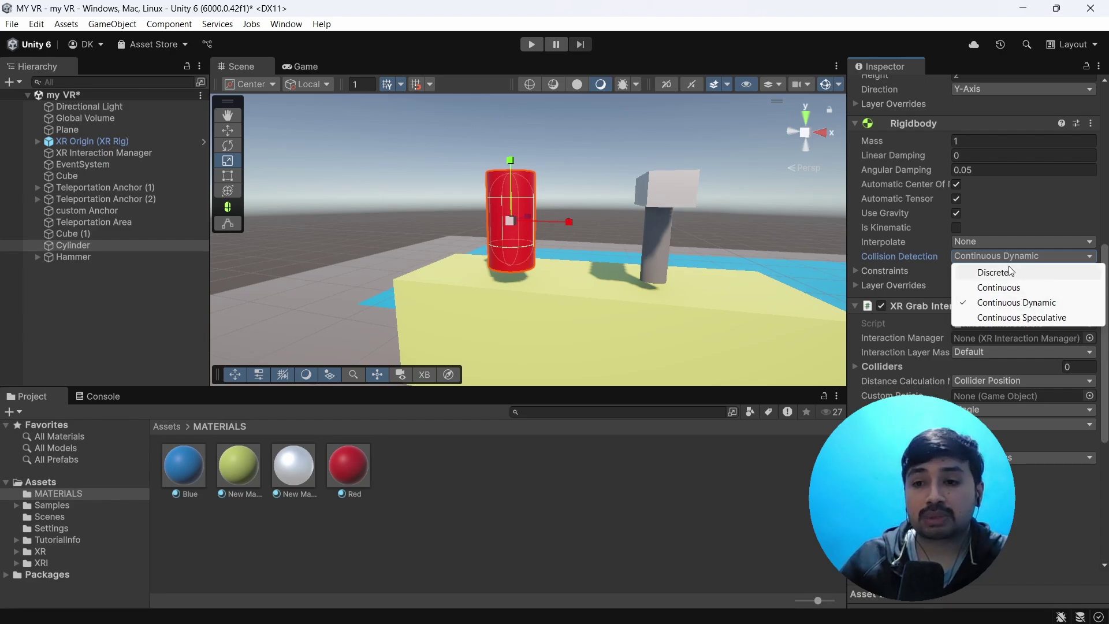
pyautogui.click(913, 261)
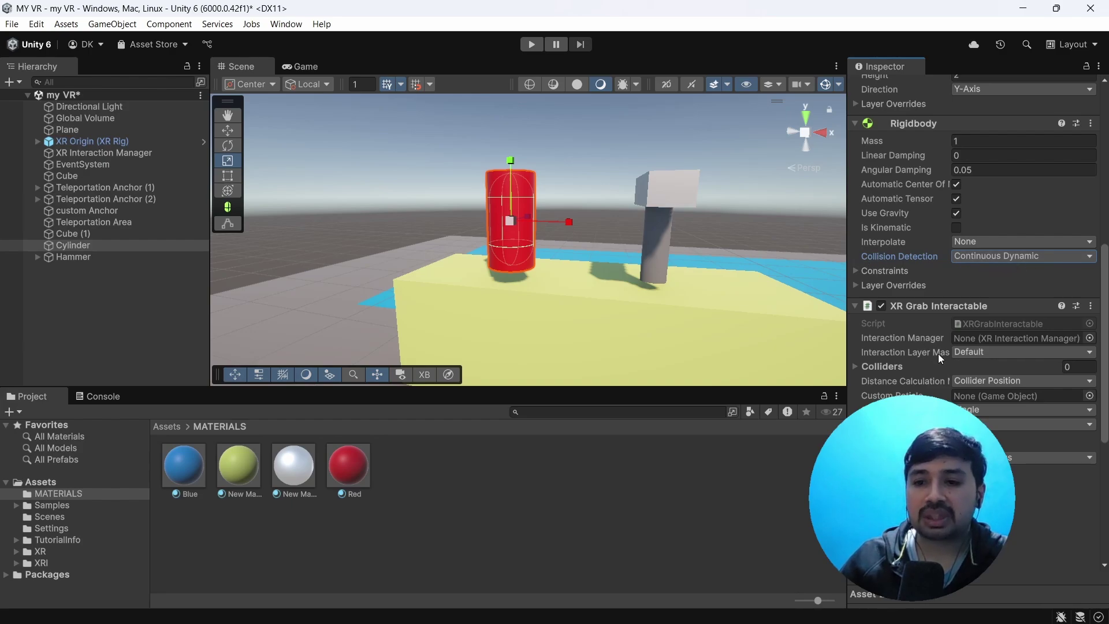
pyautogui.scroll(-3, 902, 335)
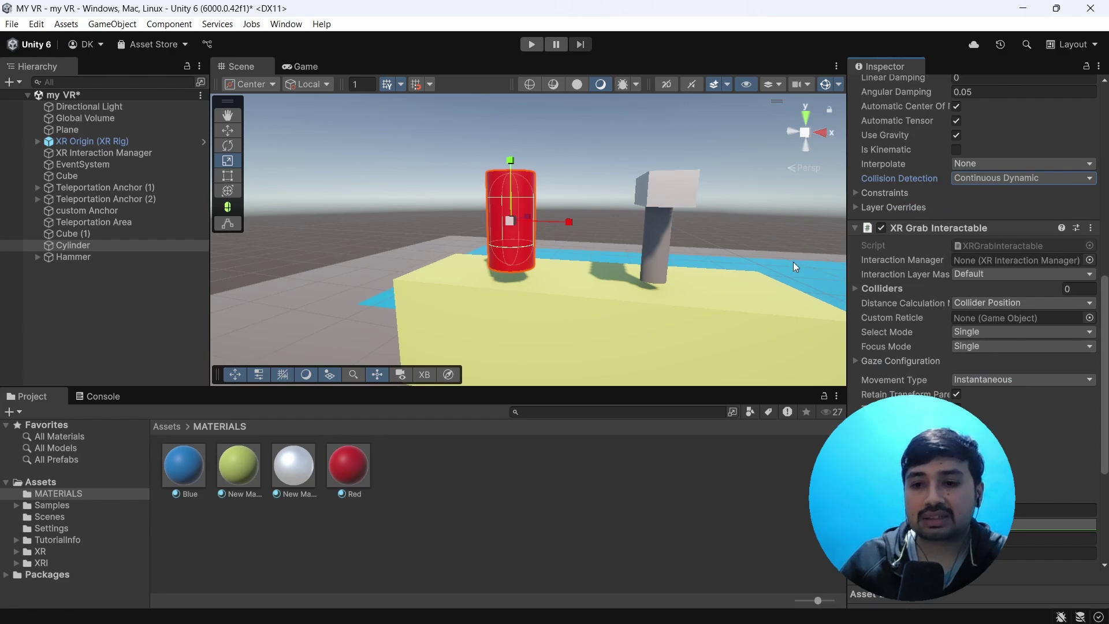
pyautogui.scroll(-2, 934, 350)
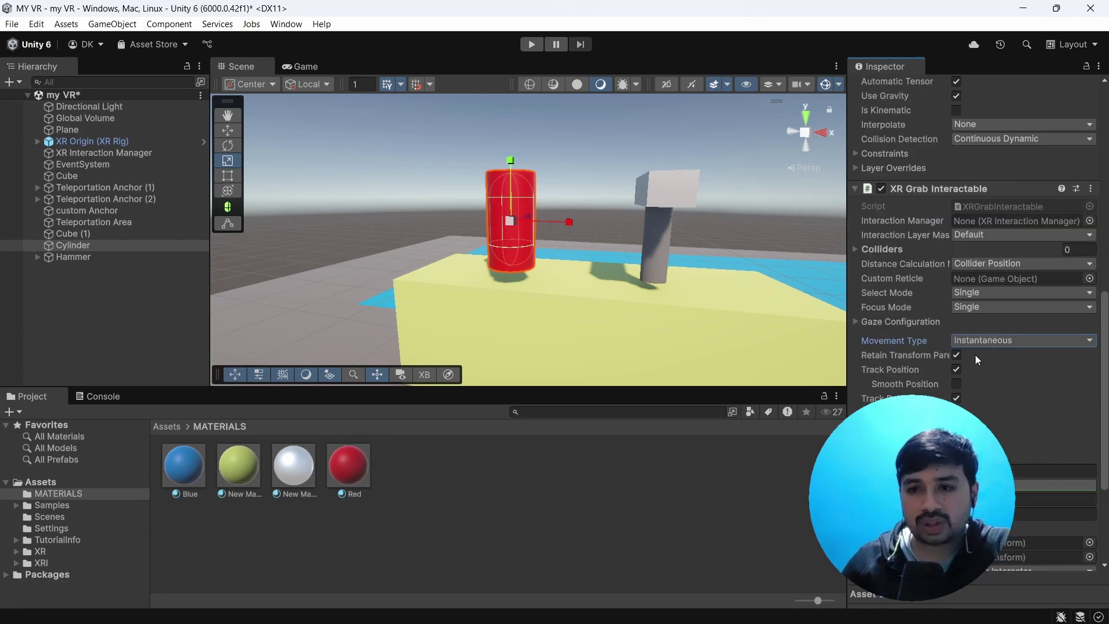
pyautogui.click(987, 341)
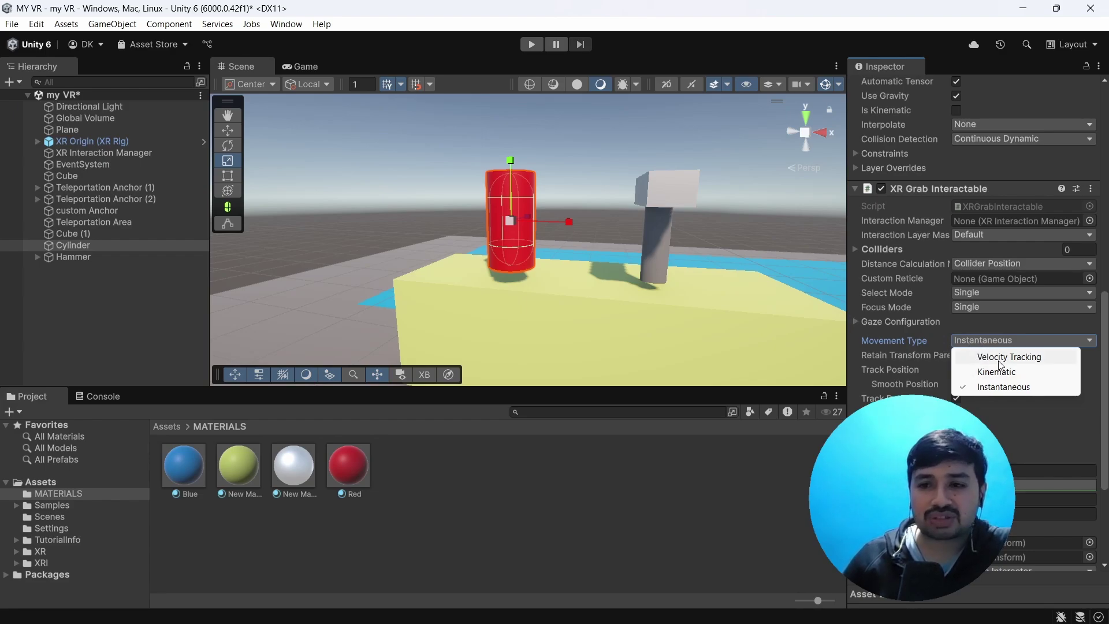
pyautogui.click(932, 334)
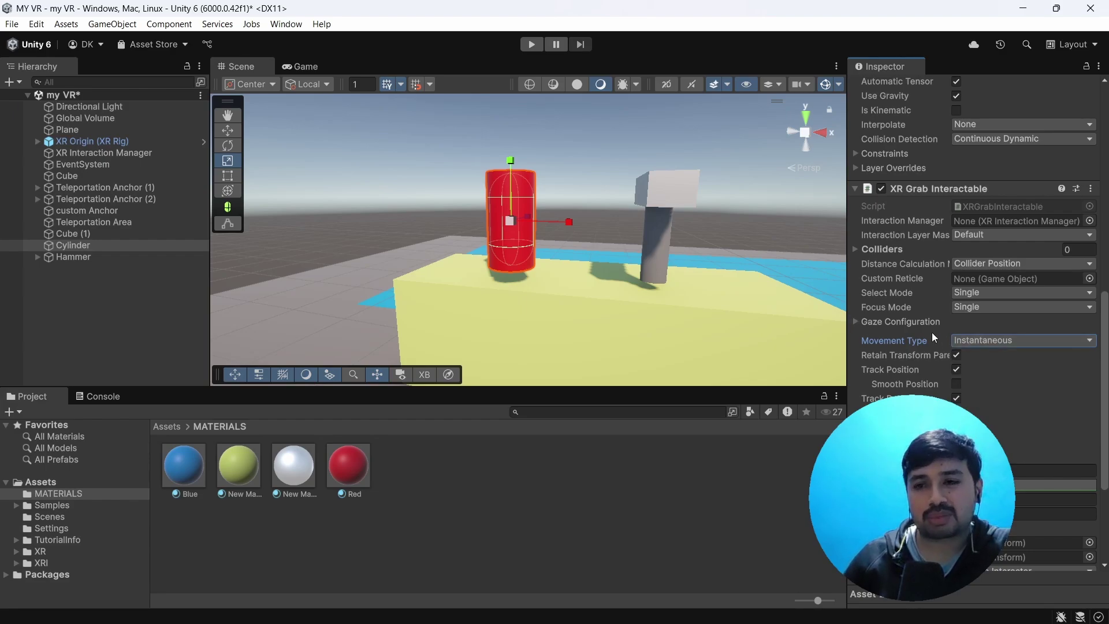
# Enable Smooth Position on the cylinder's XR Grab Interactable, with a smoothing amount of 5 and Tighten Position of 0.5
pyautogui.click(956, 385)
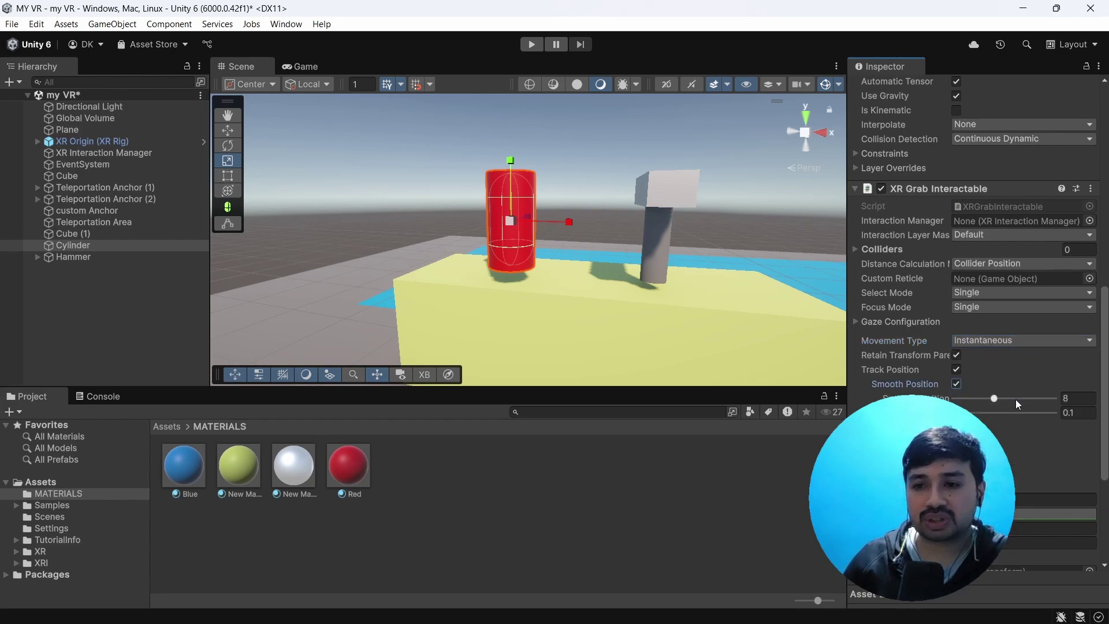
pyautogui.click(1078, 398)
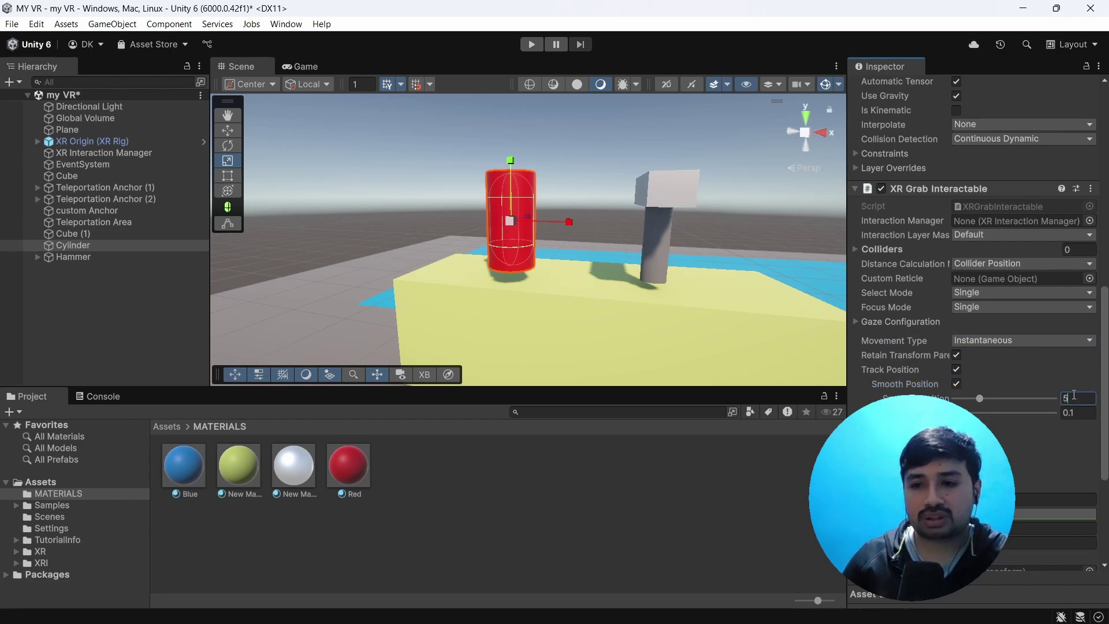
pyautogui.write('5')
pyautogui.click(1077, 413)
pyautogui.write('0.5')
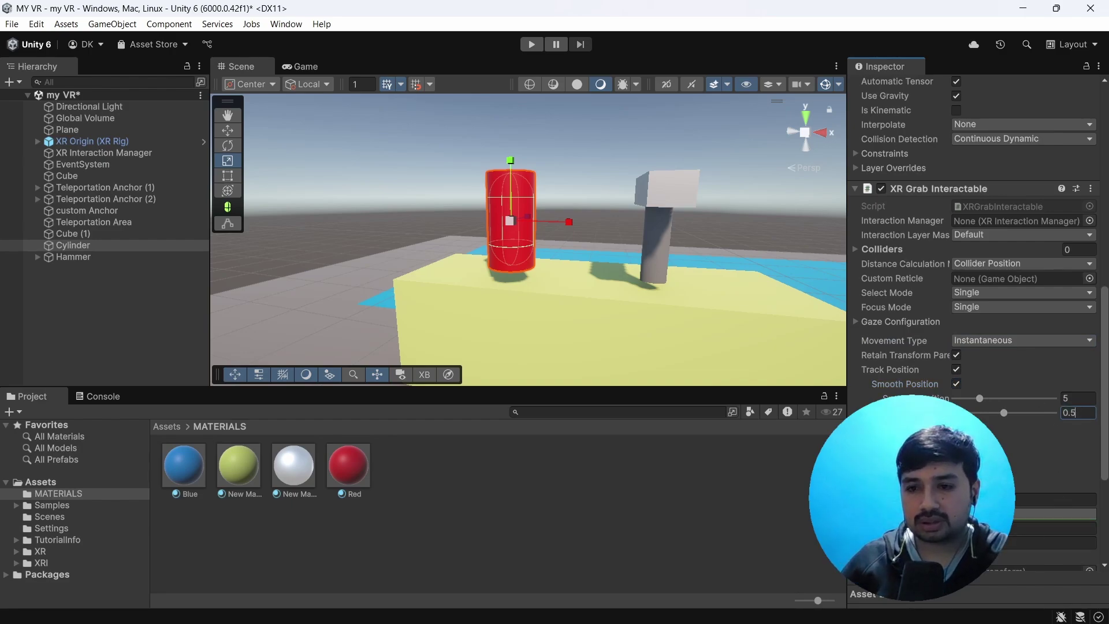
# Enable Smooth Rotation on the cylinder's XR Grab Interactable, with a smoothing amount of 5 and Tighten Rotation of 0.5
pyautogui.click(957, 442)
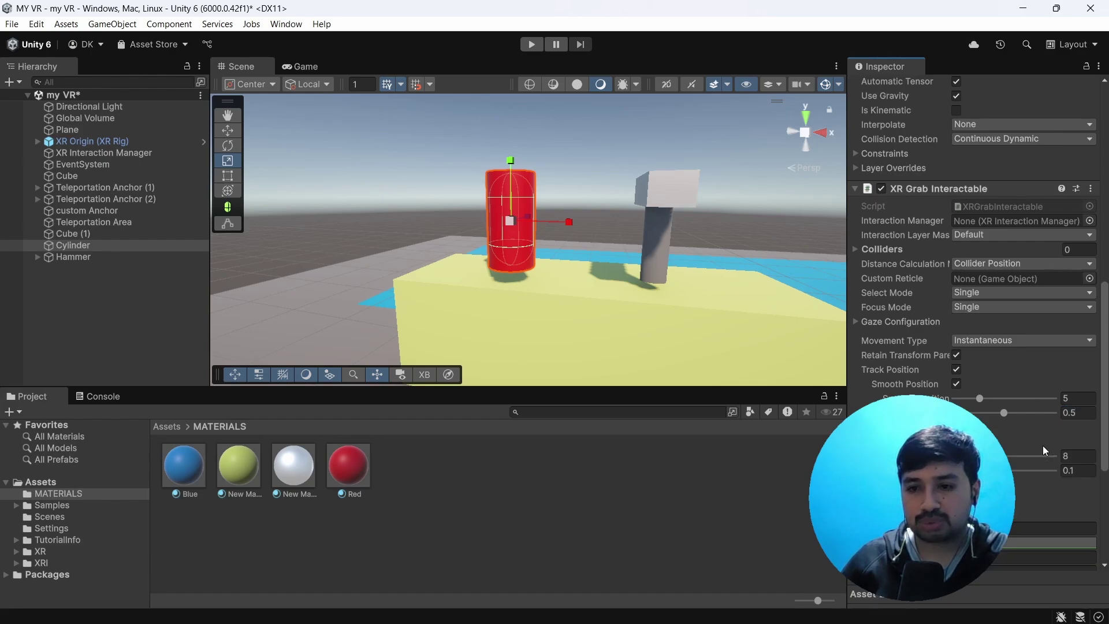
pyautogui.click(1076, 456)
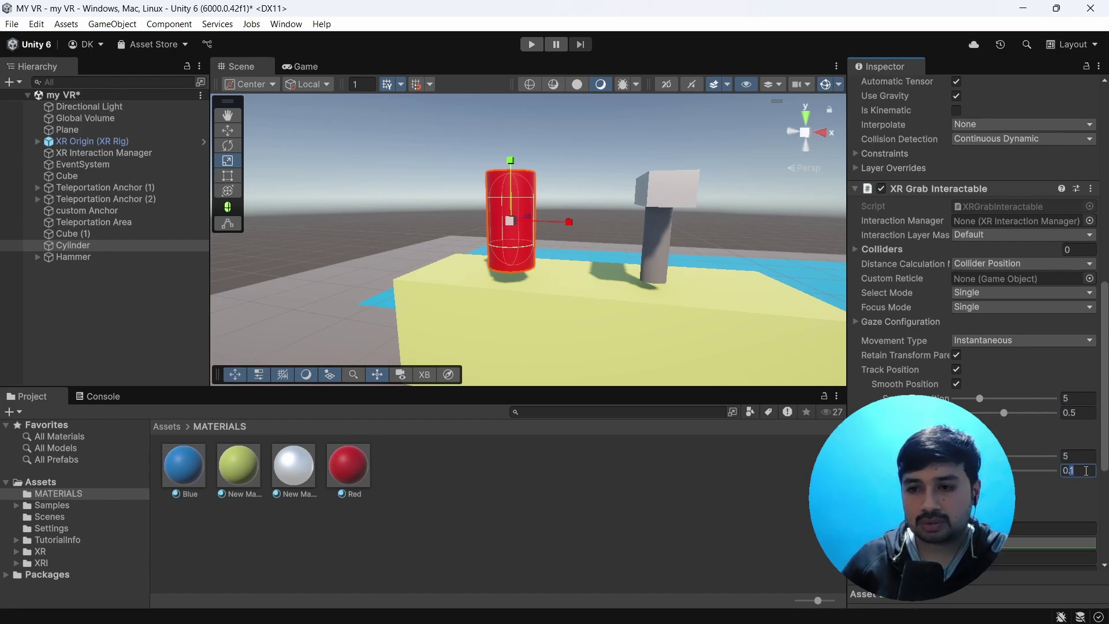
pyautogui.write('0.5')
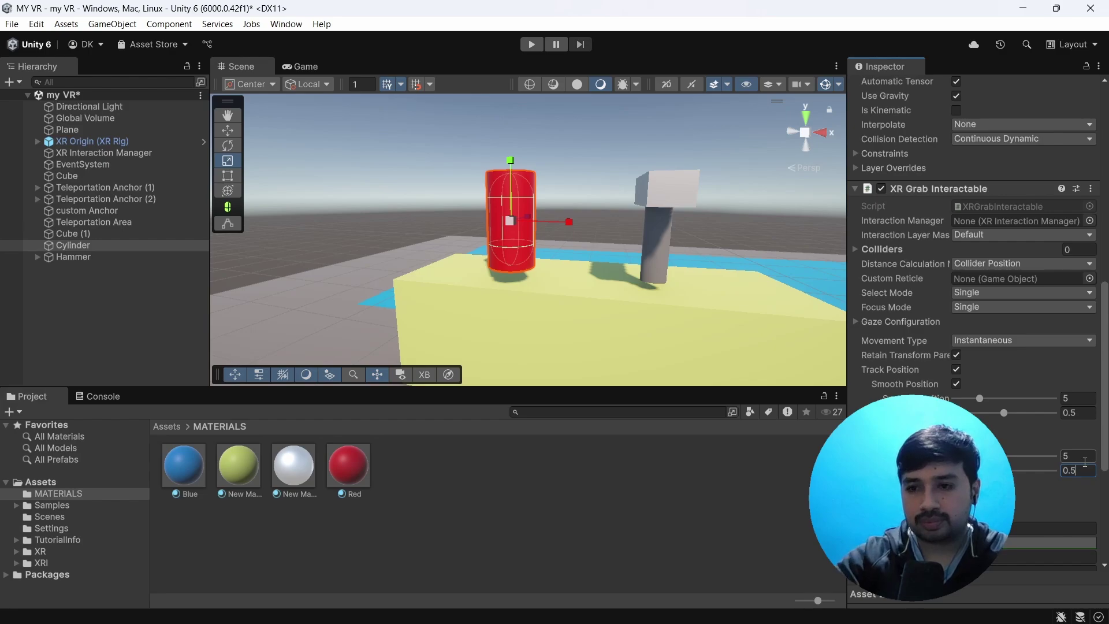
pyautogui.scroll(-5, 1052, 446)
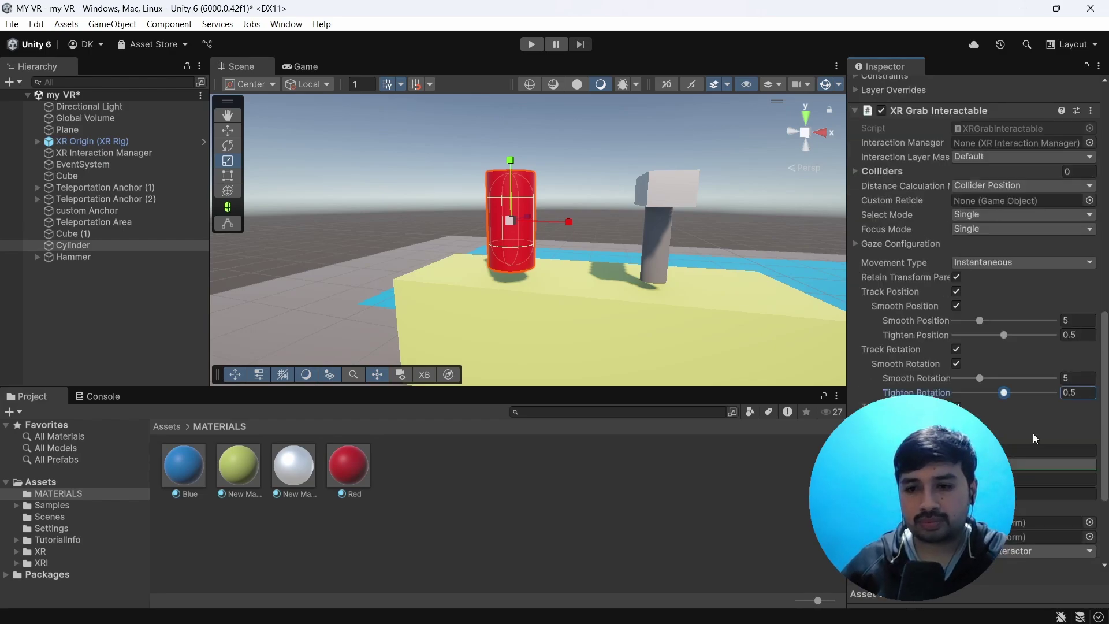
# Review the Far Attach Mode choices of the cylinder's XR Grab Interactable and clear the selection
pyautogui.scroll(-2, 982, 404)
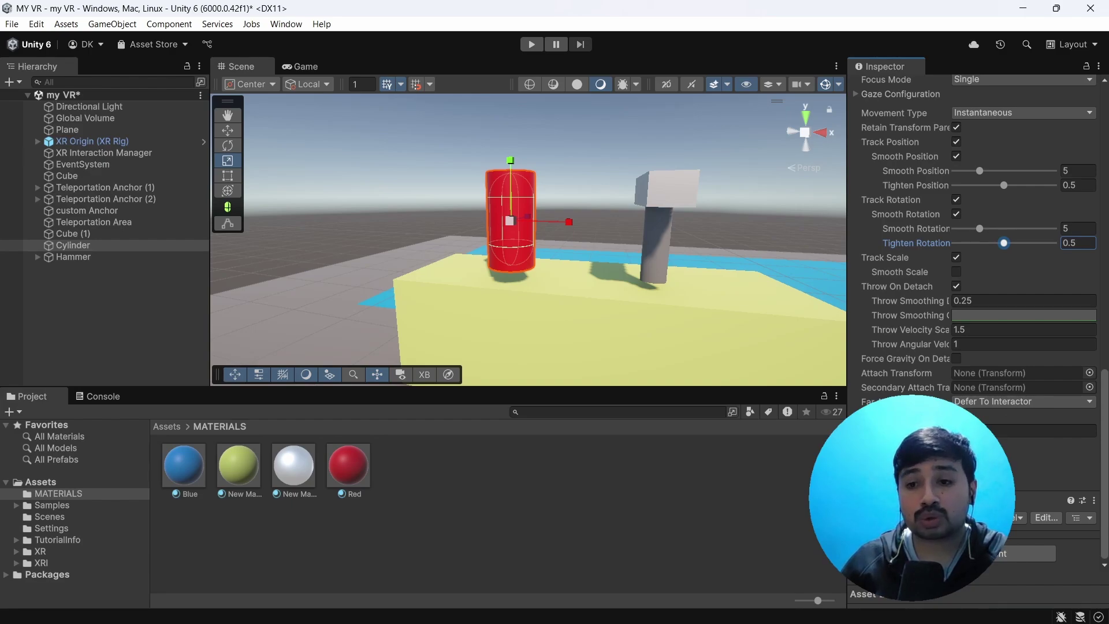
pyautogui.click(991, 402)
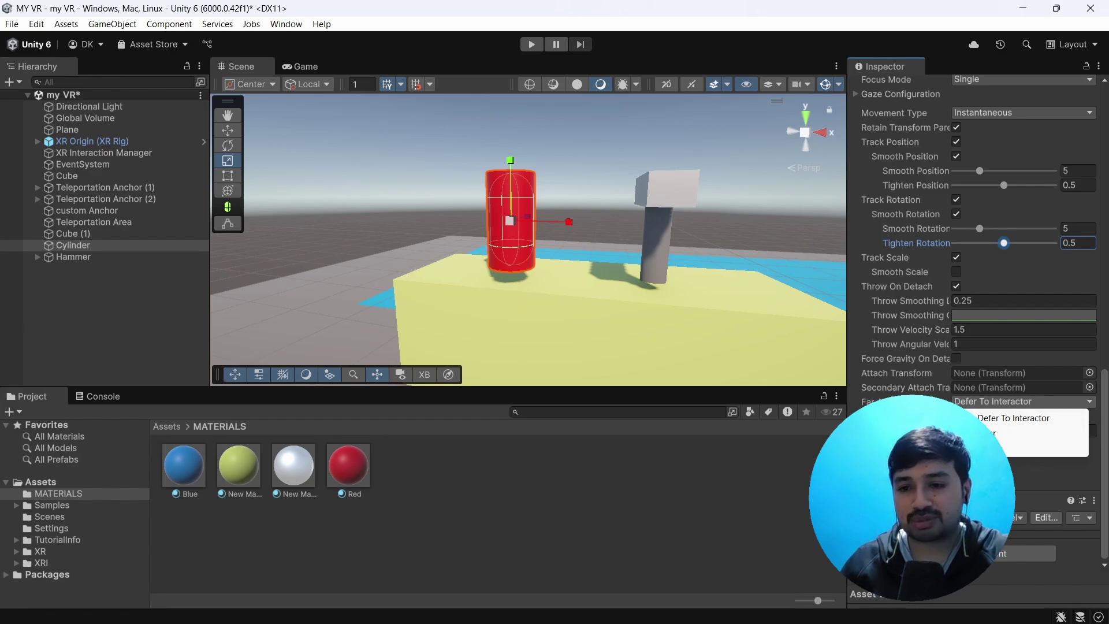
pyautogui.click(685, 498)
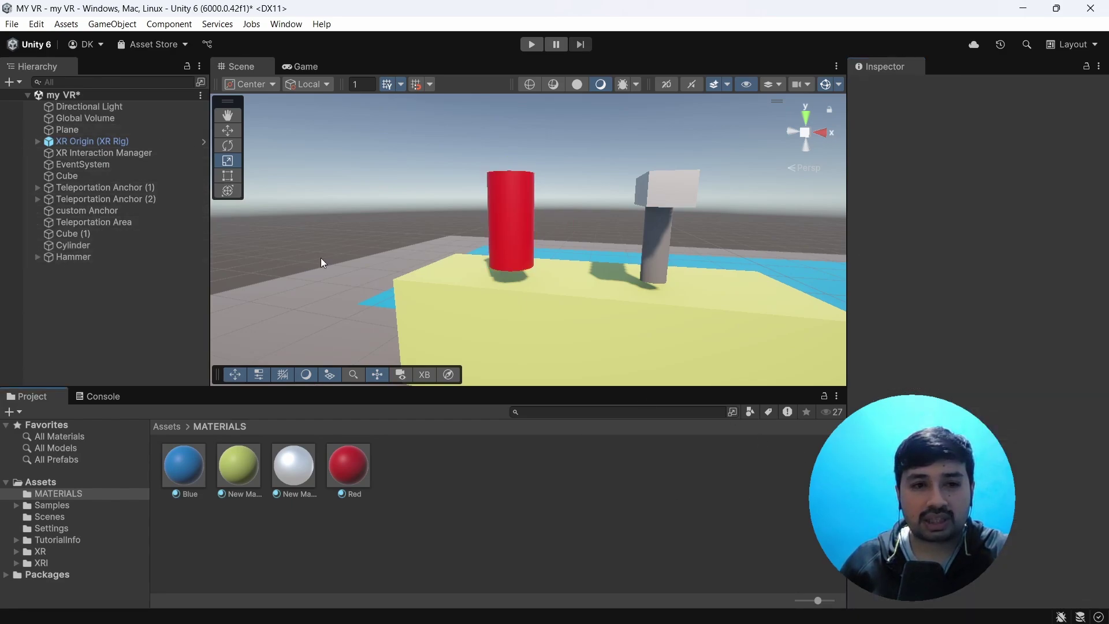
# Add an XR Grab Interactable component to the Hammer parent object
pyautogui.click(663, 206)
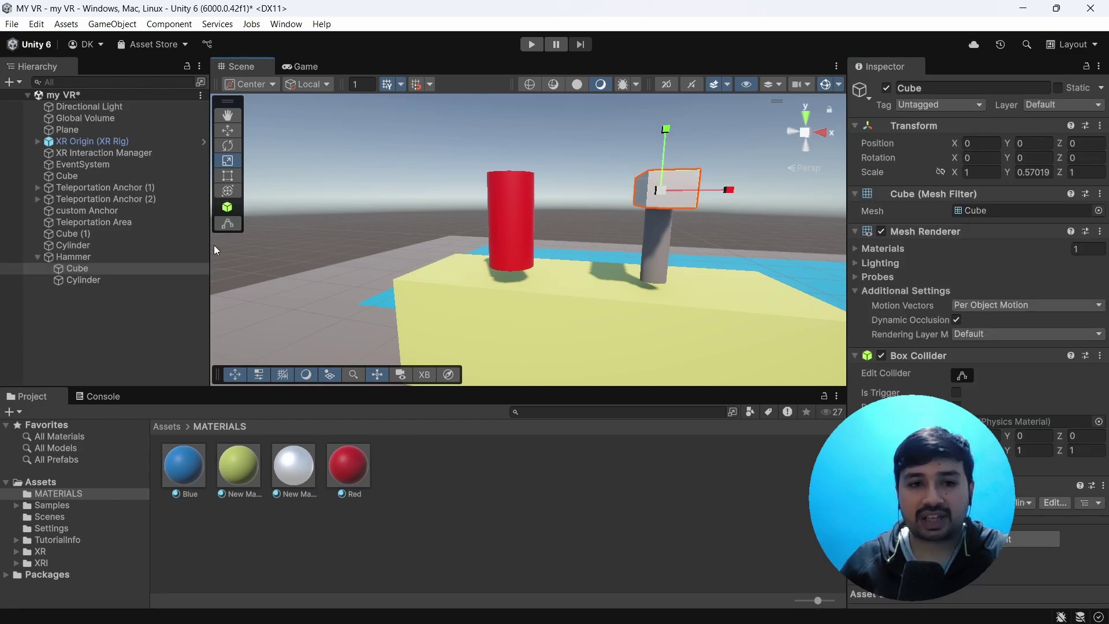
pyautogui.click(73, 257)
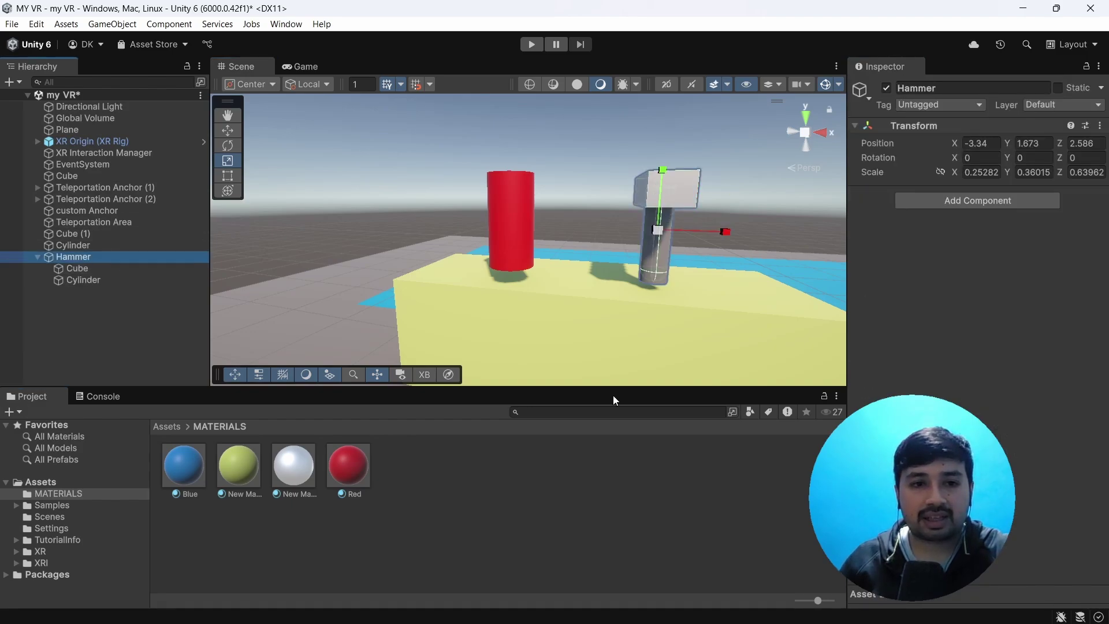
pyautogui.click(1005, 204)
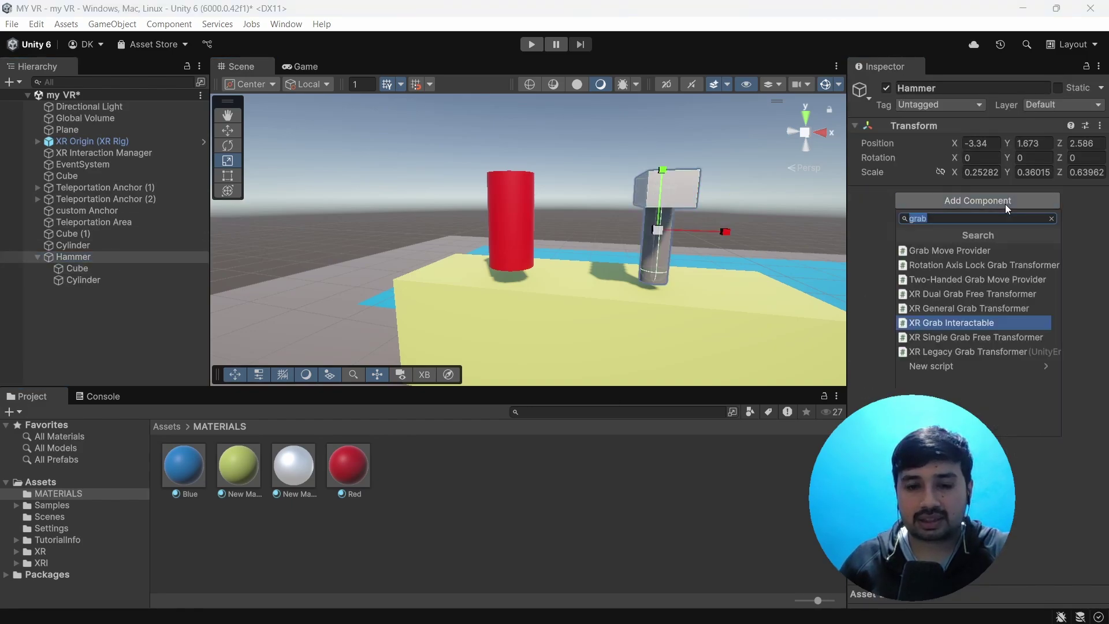
pyautogui.click(945, 323)
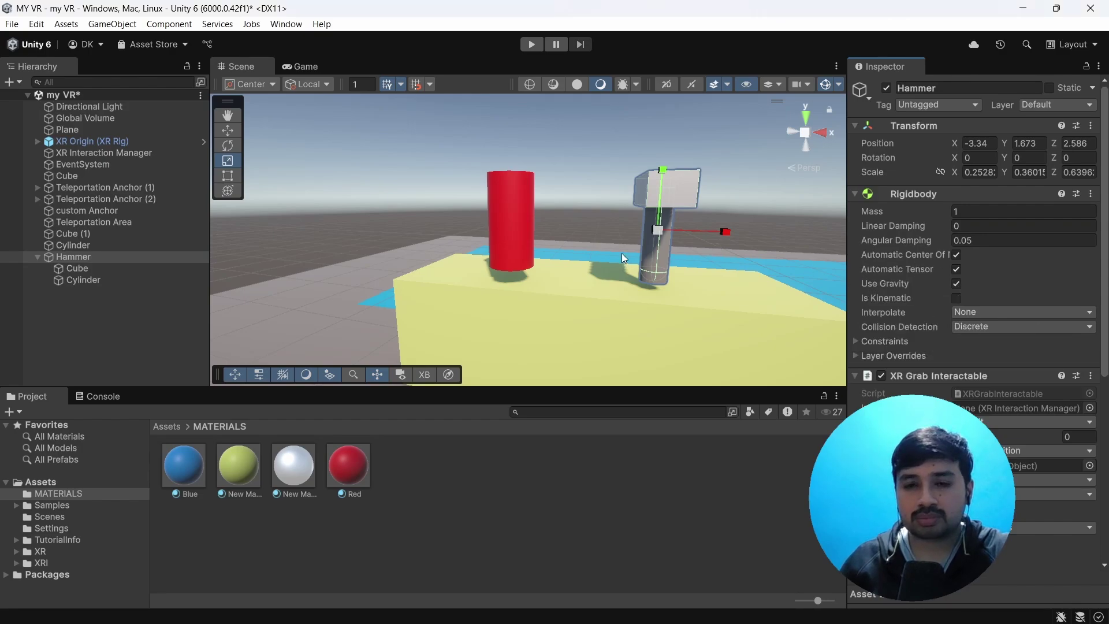
# Create an empty child object under Hammer and name it Attachpoint
pyautogui.scroll(3, 660, 231)
pyautogui.scroll(-3, 659, 231)
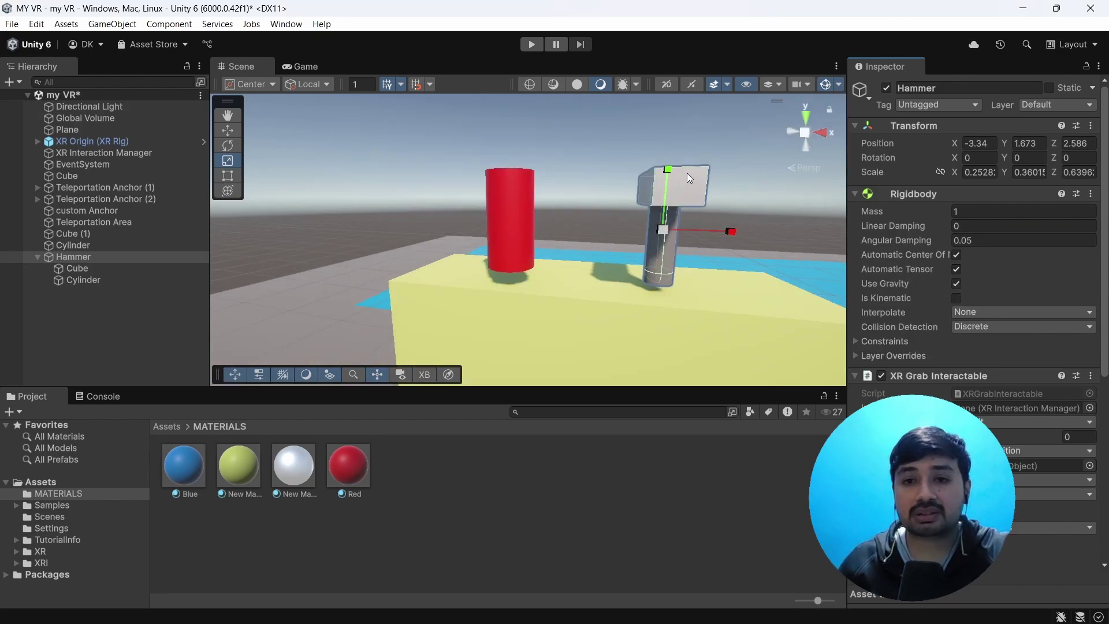
pyautogui.scroll(3, 688, 173)
pyautogui.scroll(-3, 688, 172)
pyautogui.moveTo(698, 166)
pyautogui.mouseDown(button='middle')
pyautogui.moveTo(683, 186)
pyautogui.moveTo(717, 163)
pyautogui.mouseUp(button='middle')
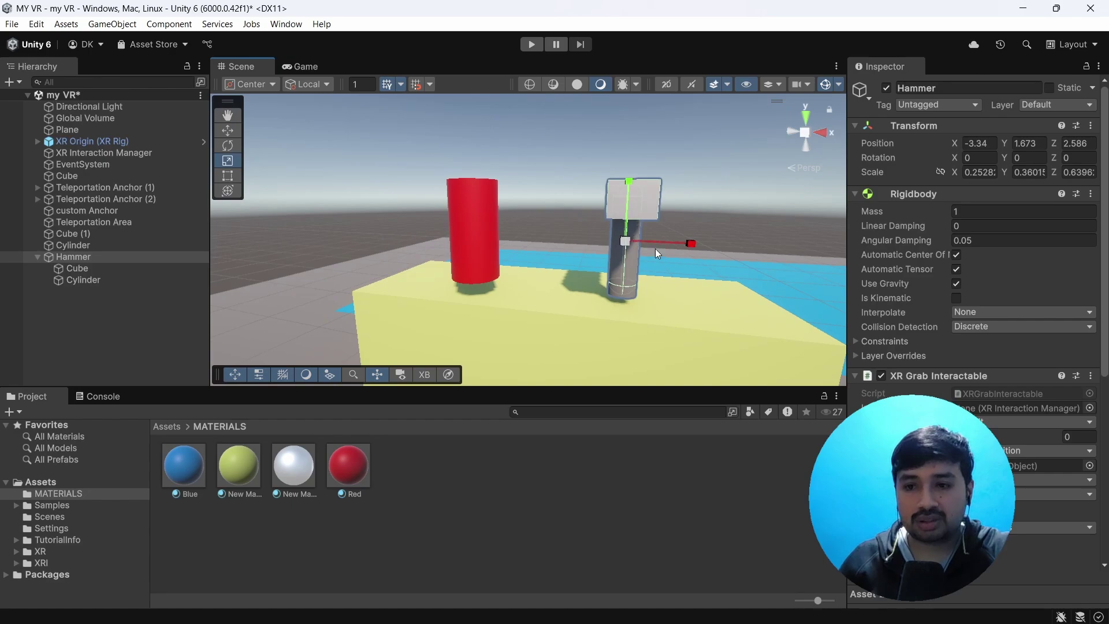
pyautogui.rightClick(85, 258)
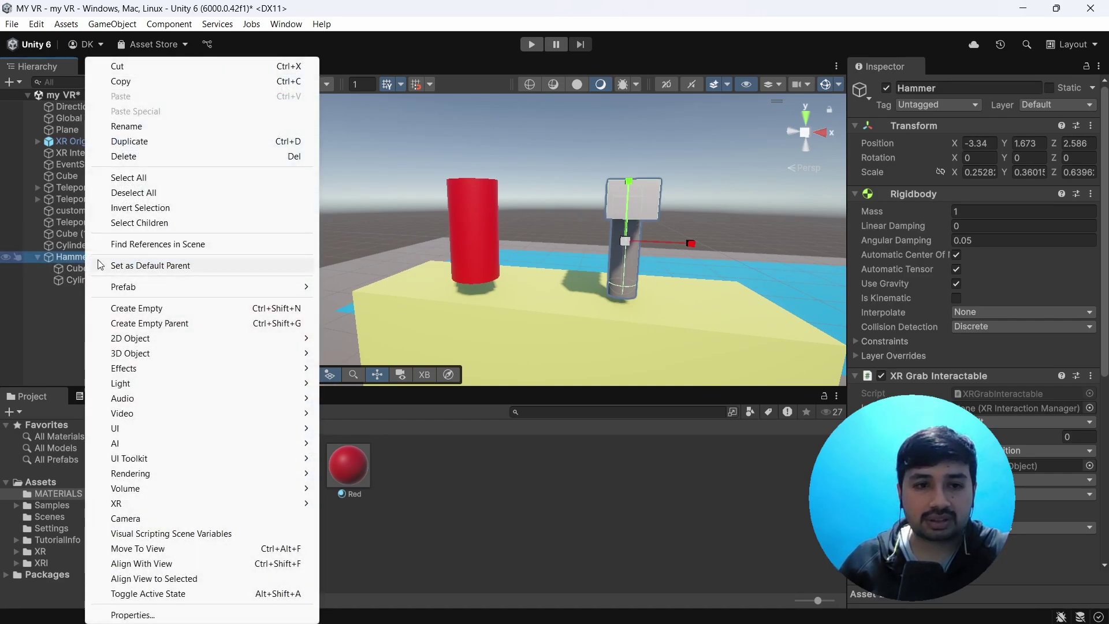
pyautogui.click(155, 308)
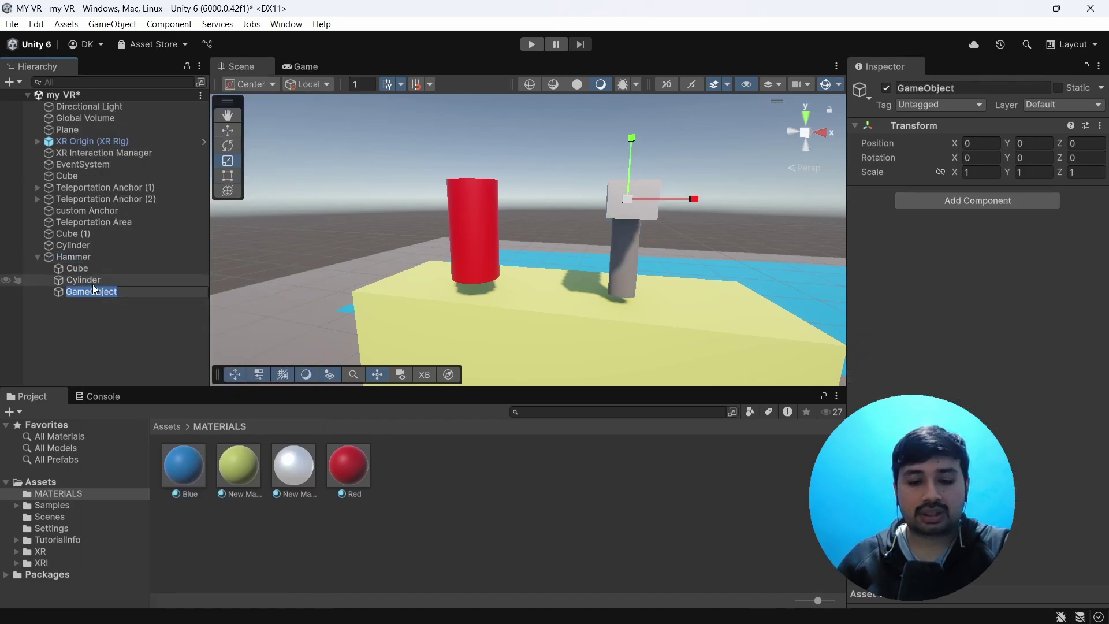
pyautogui.write('A')
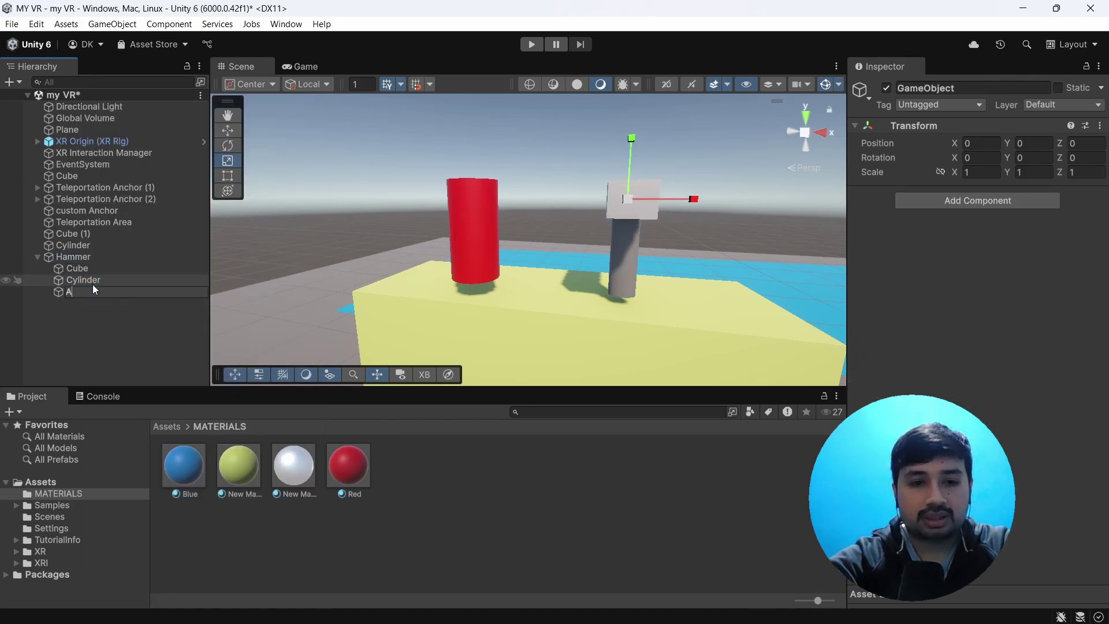
pyautogui.write('ttach')
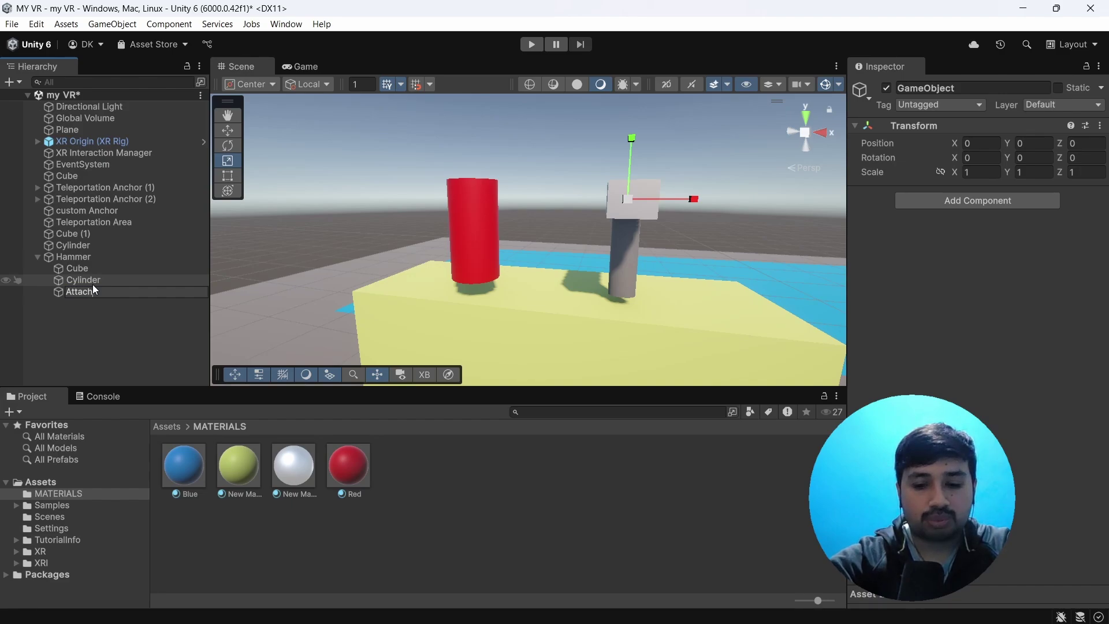
pyautogui.write('point')
pyautogui.press('Return')
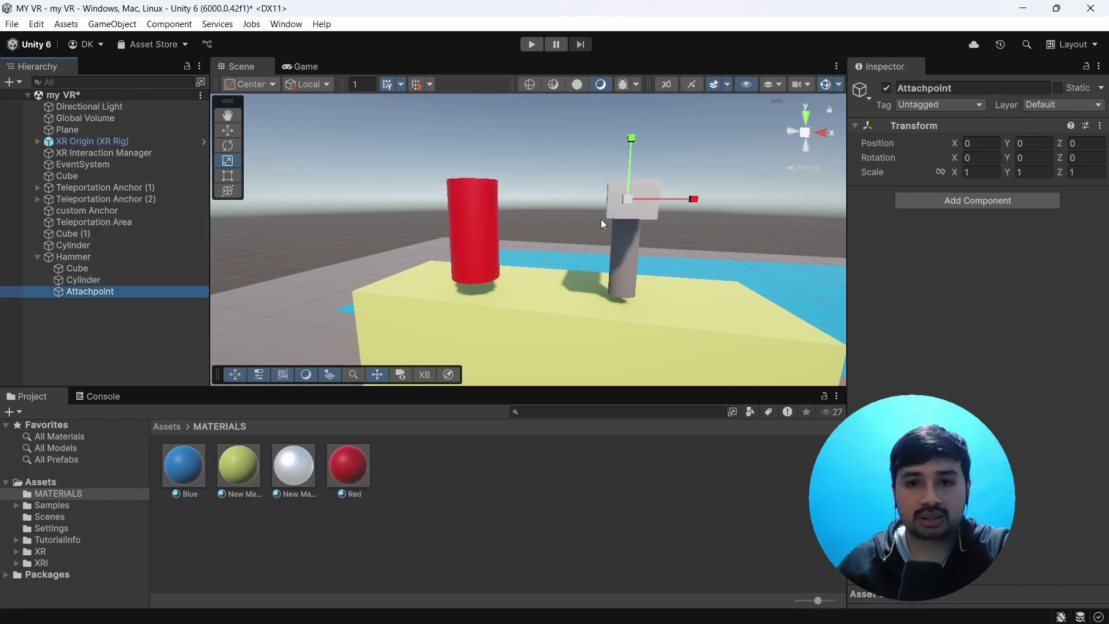
# Move Attachpoint down along the hammer's handle to a local Y position of about -1.24
pyautogui.press('w')
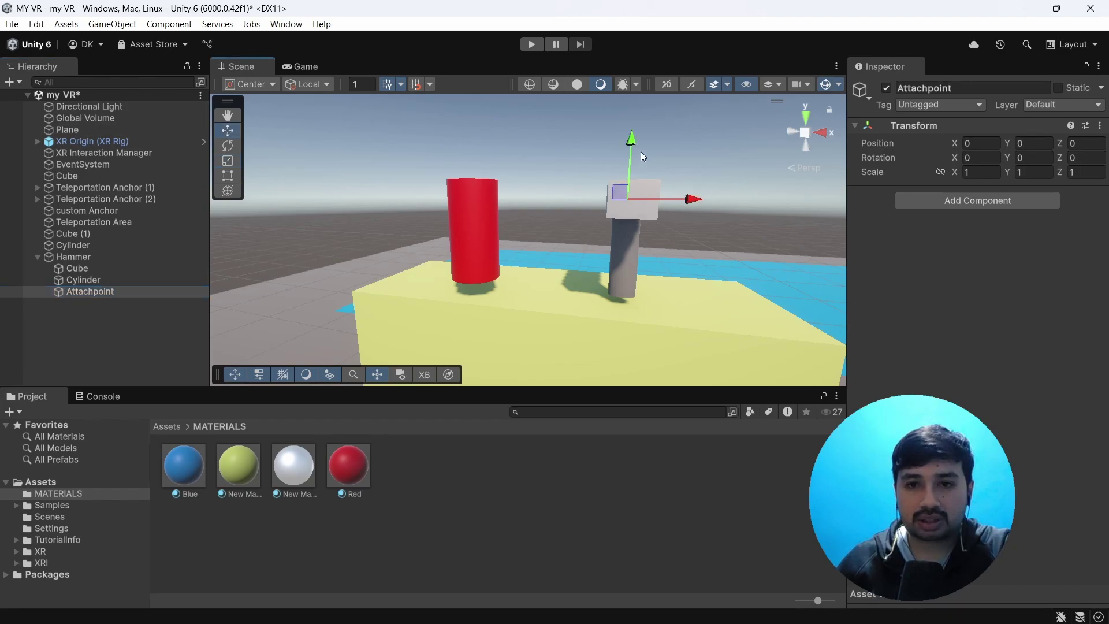
pyautogui.moveTo(640, 151); pyautogui.dragTo(705, 231, button='right')
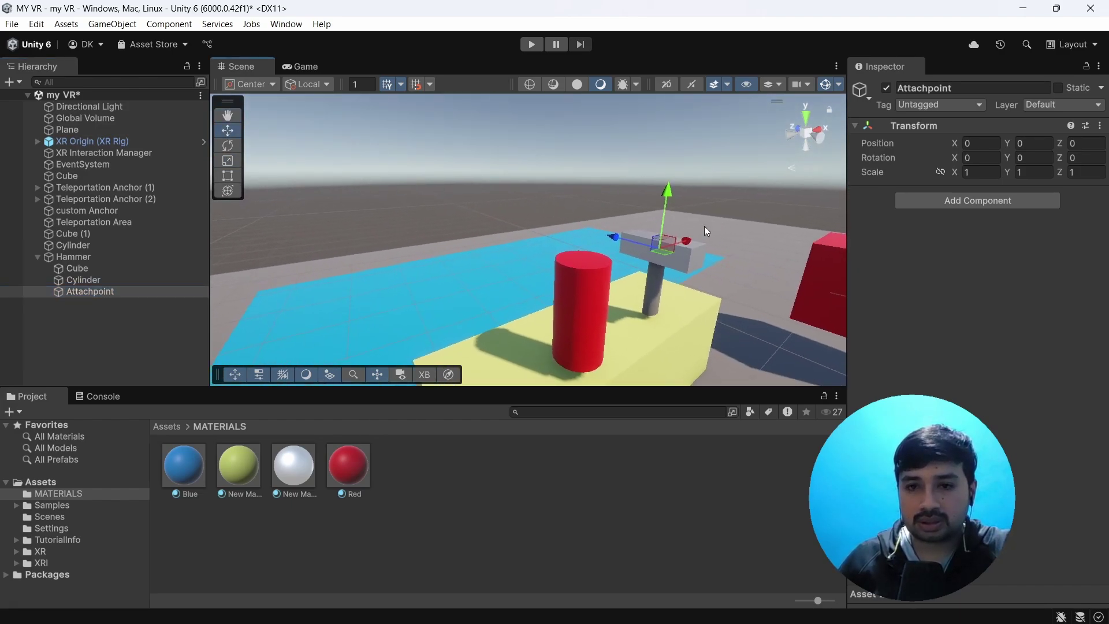
pyautogui.moveTo(669, 189); pyautogui.dragTo(676, 239)
pyautogui.scroll(3, 684, 287)
pyautogui.moveTo(683, 289); pyautogui.dragTo(527, 288, button='middle')
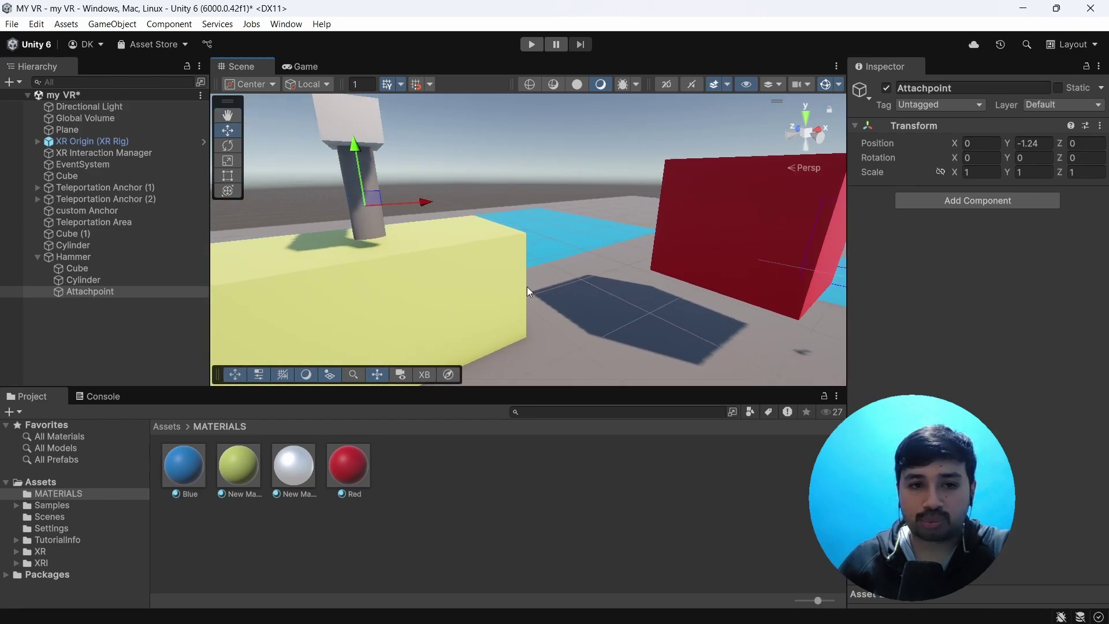
# Set the Movement Type of the Hammer's XR Grab Interactable to Velocity Tracking
pyautogui.click(74, 257)
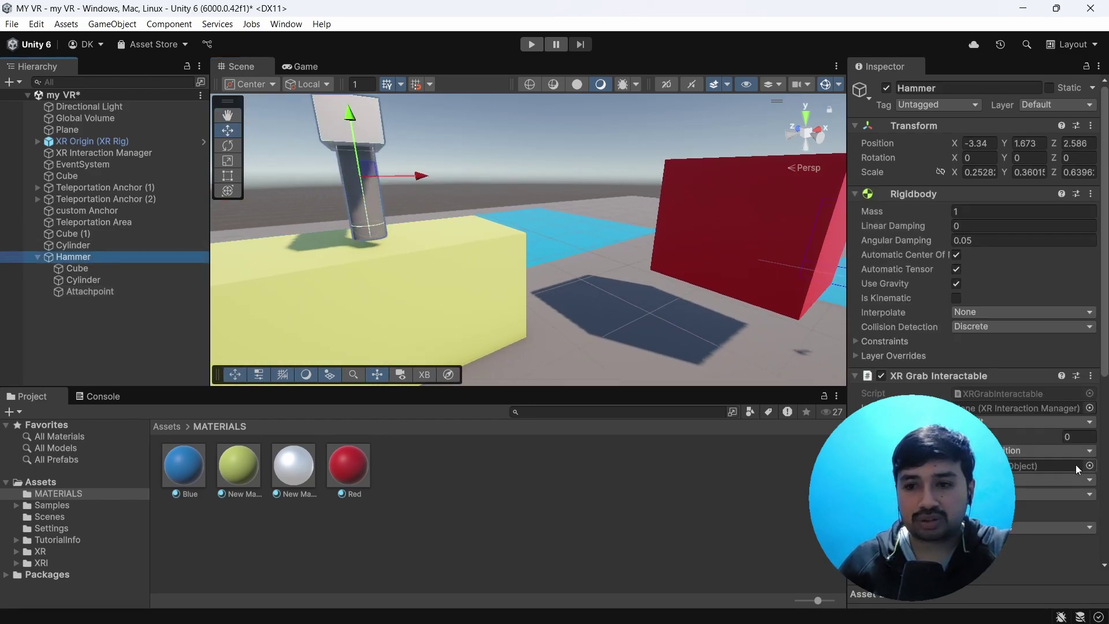
pyautogui.scroll(-5, 1079, 469)
pyautogui.scroll(2, 895, 245)
pyautogui.scroll(-1, 972, 212)
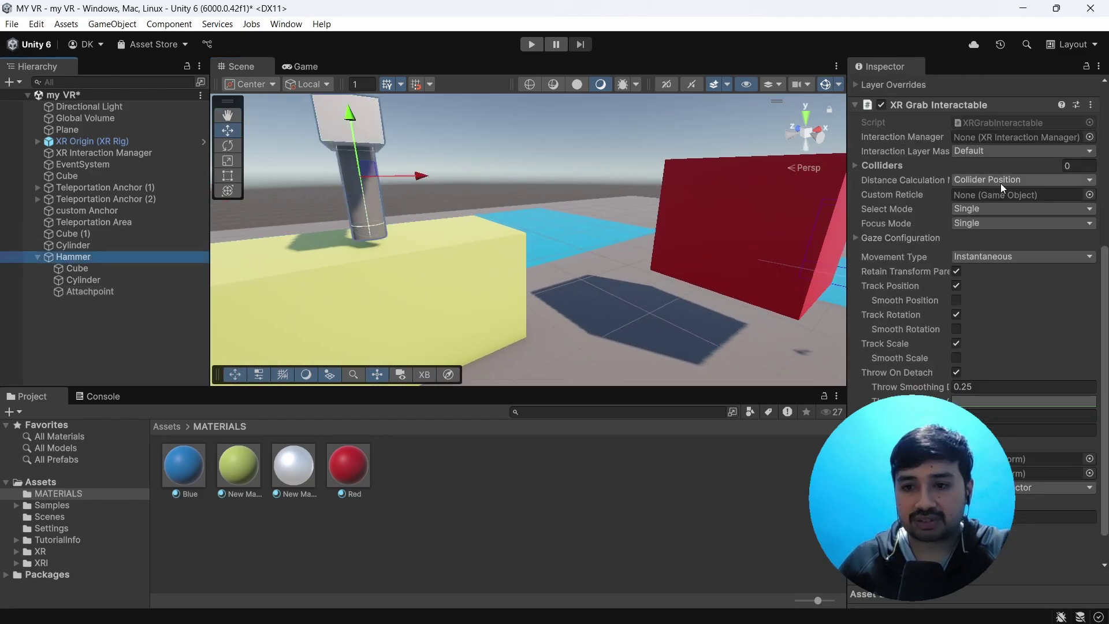
pyautogui.scroll(3, 950, 359)
pyautogui.click(987, 333)
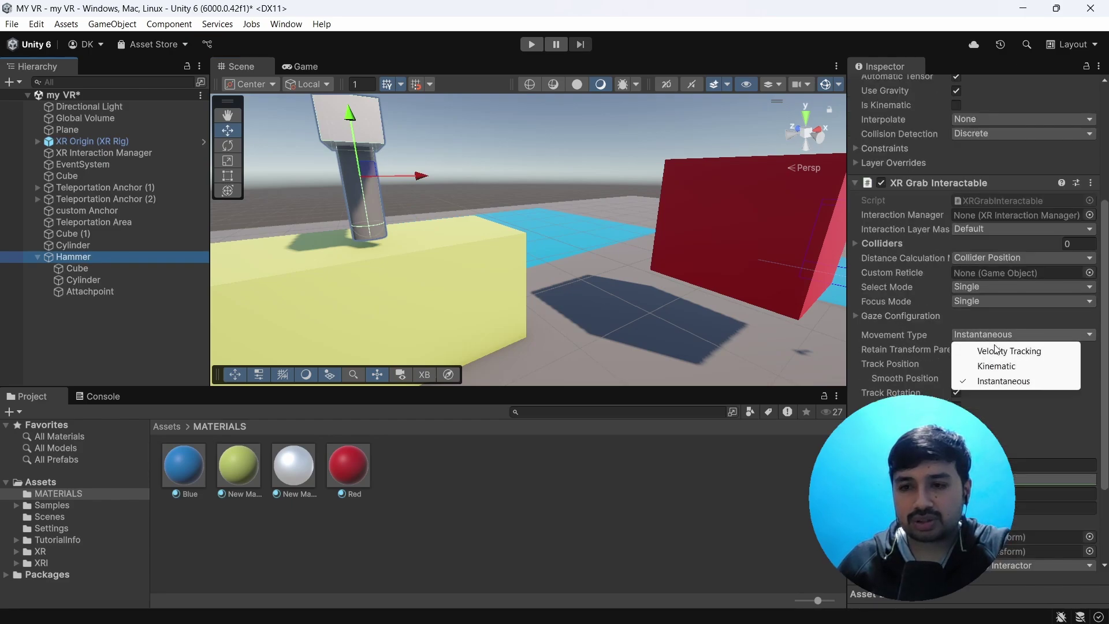
pyautogui.click(996, 351)
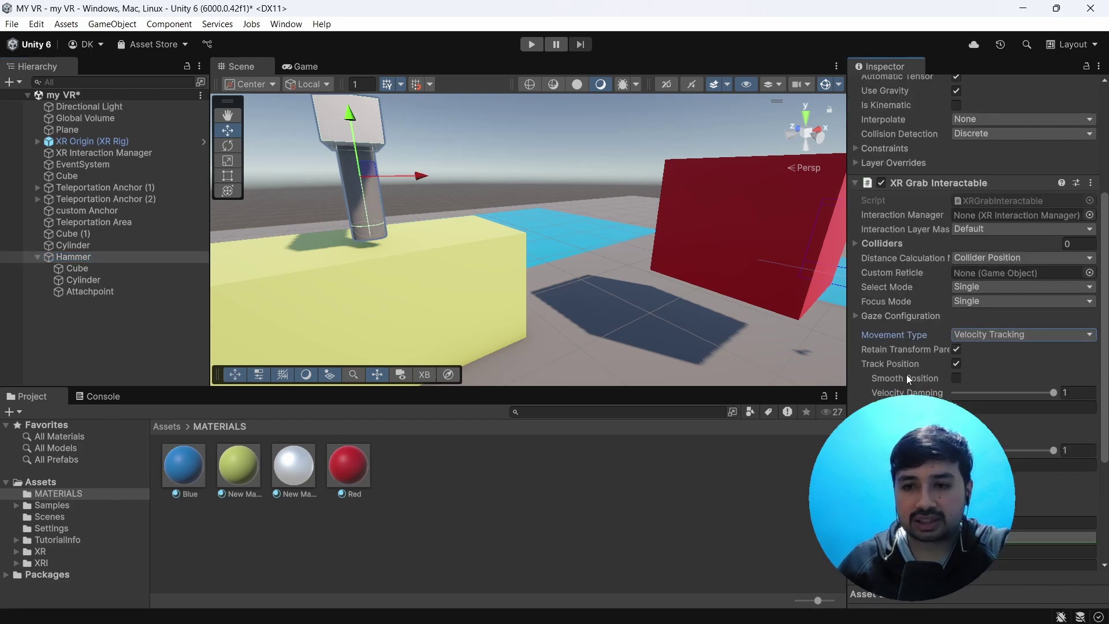
# Enable Smooth Position and Smooth Rotation for the Hammer, with Tighten Position and Tighten Rotation at 0.5 and Angular Velocity Damping at 1
pyautogui.click(956, 378)
pyautogui.click(956, 465)
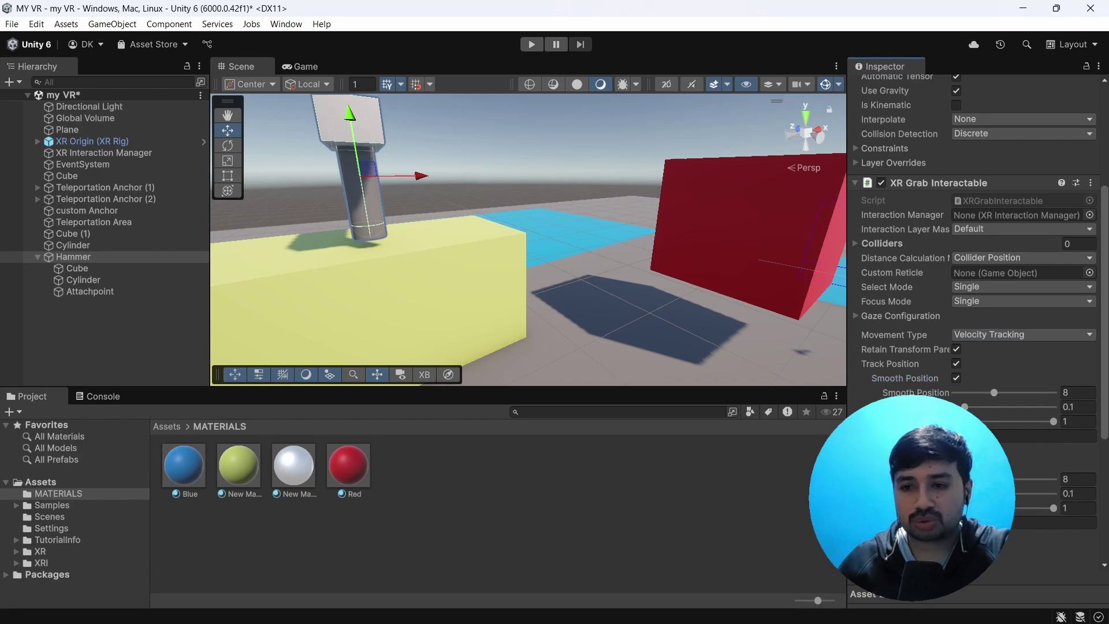
pyautogui.write('0.5')
pyautogui.click(1080, 420)
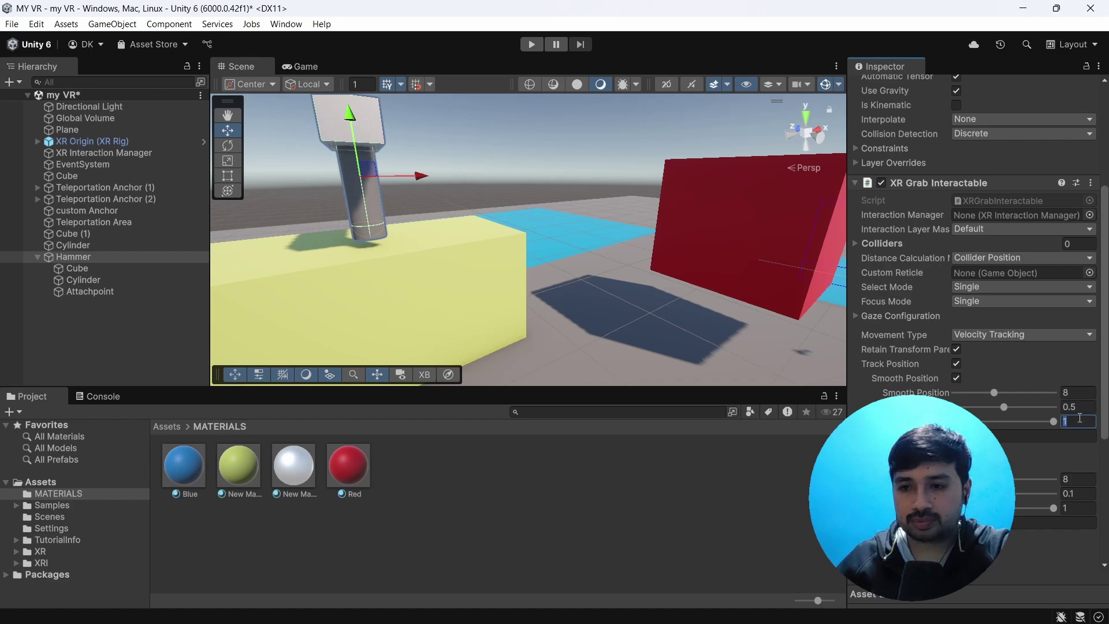
pyautogui.click(1076, 509)
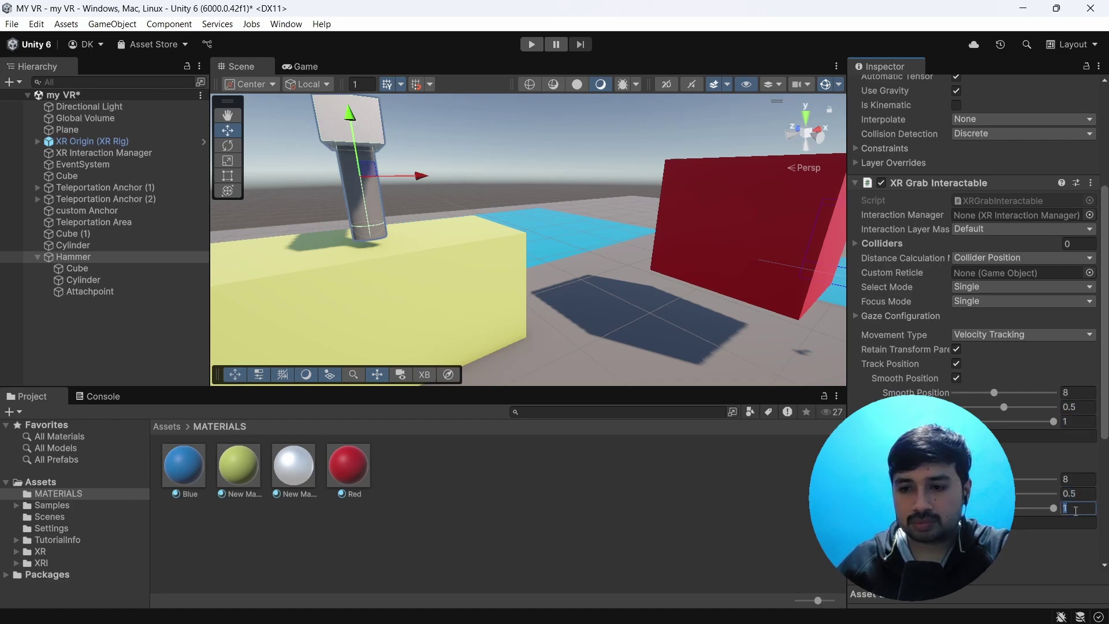
pyautogui.write('.5')
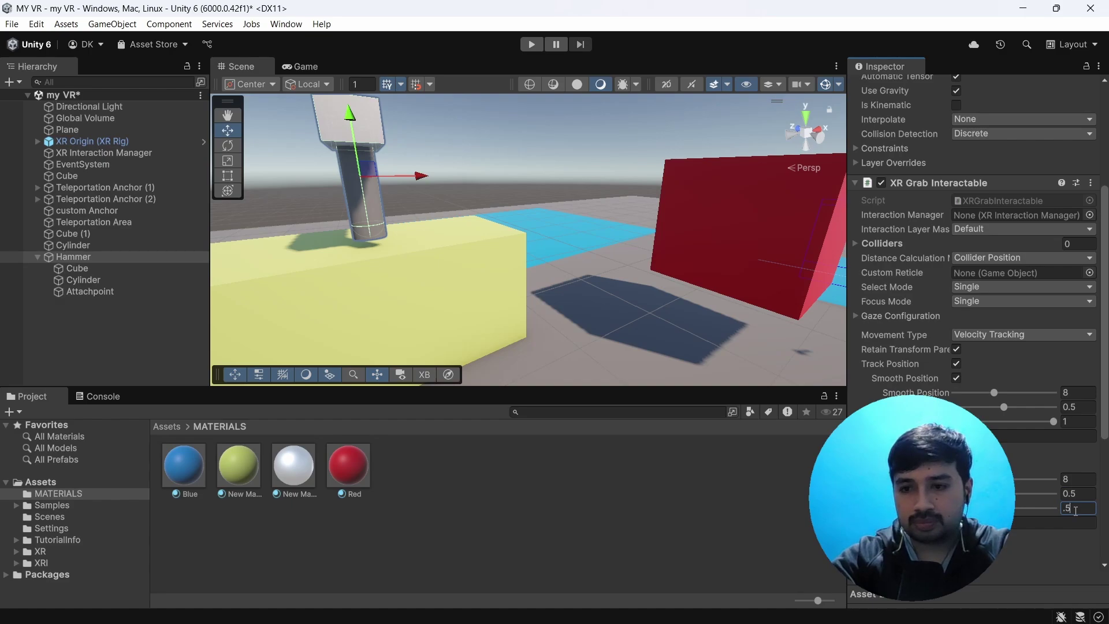
pyautogui.press('BackSpace')
pyautogui.press('BackSpace')
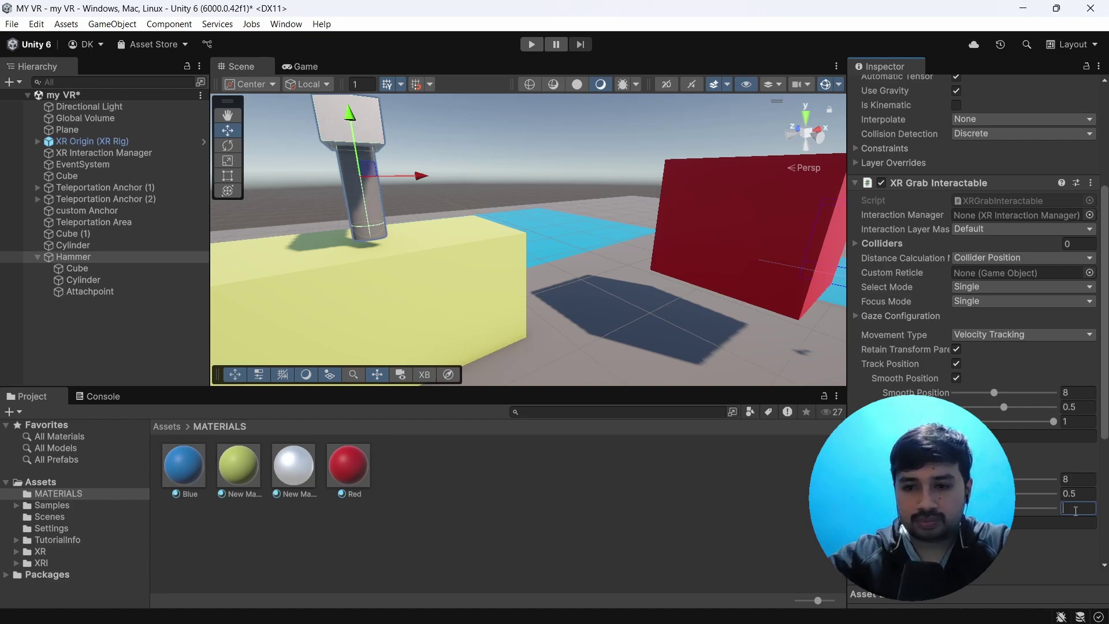
pyautogui.write('1')
# Set the Collision Detection of the Hammer's Rigidbody to Continuous Dynamic
pyautogui.scroll(-3, 1076, 510)
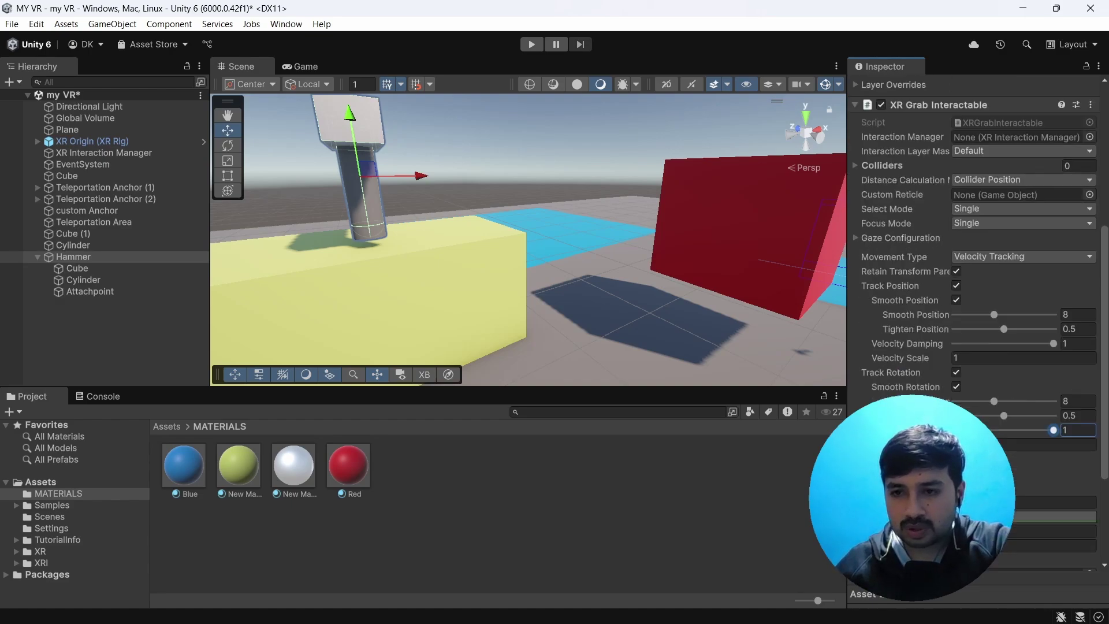
pyautogui.scroll(6, 985, 262)
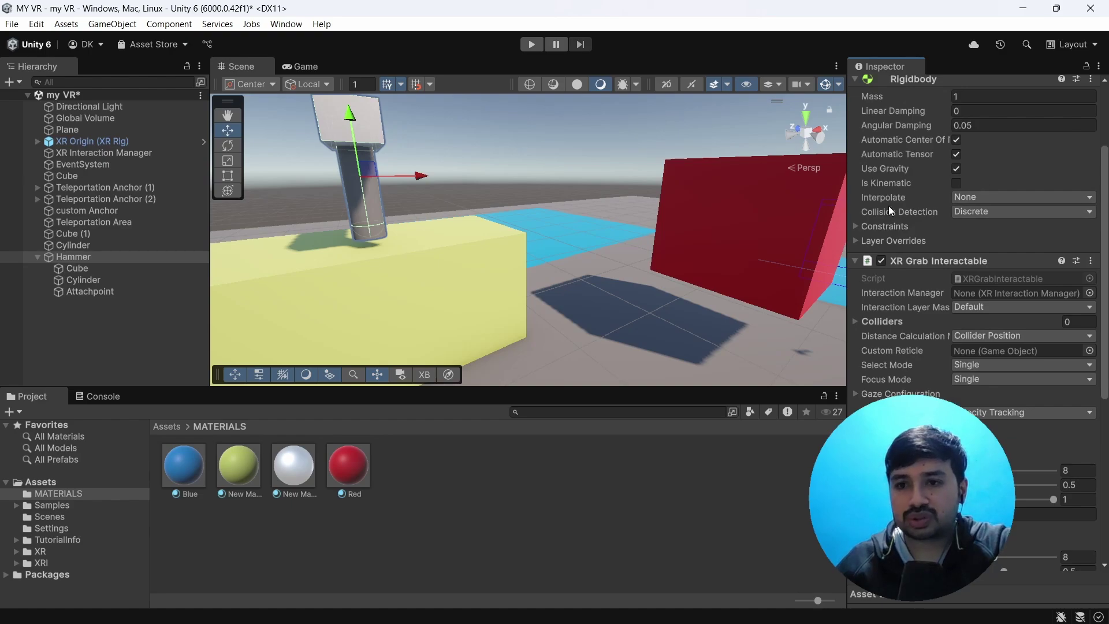
pyautogui.click(1002, 212)
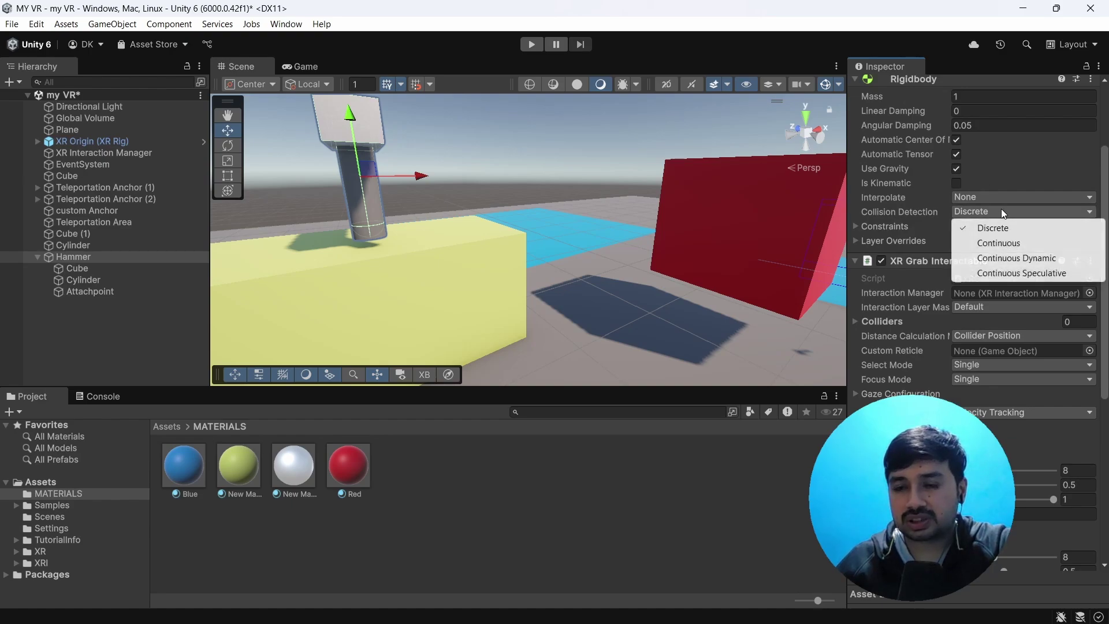
pyautogui.click(1000, 259)
# Assign Attachpoint as the Attach Transform of the Hammer's XR Grab Interactable
pyautogui.scroll(-4, 1000, 266)
pyautogui.scroll(-5, 1000, 267)
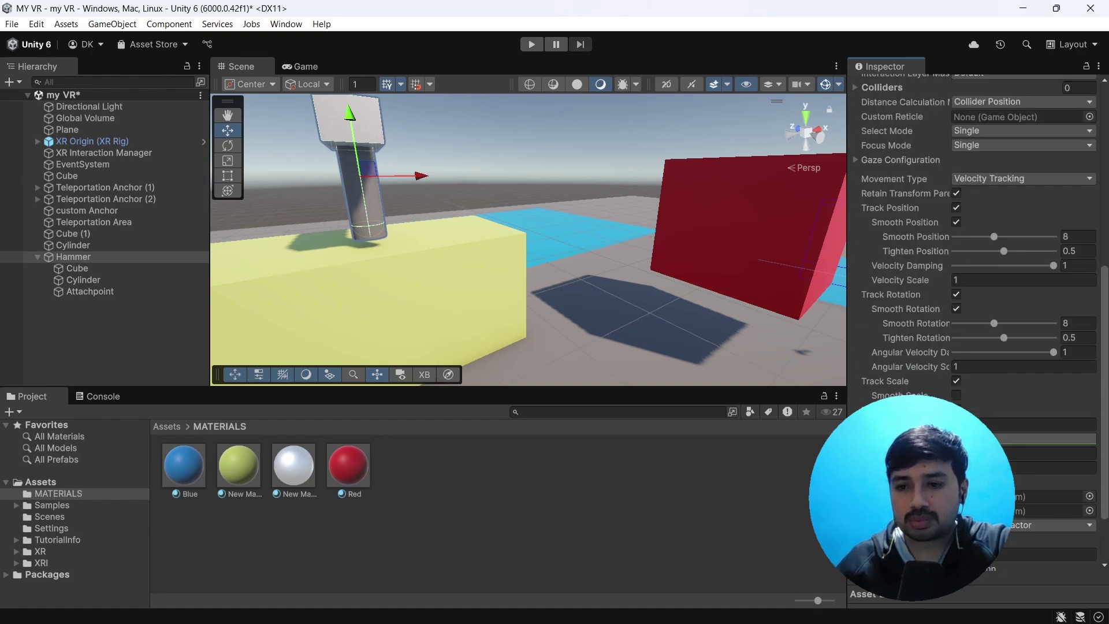
pyautogui.scroll(-3, 974, 296)
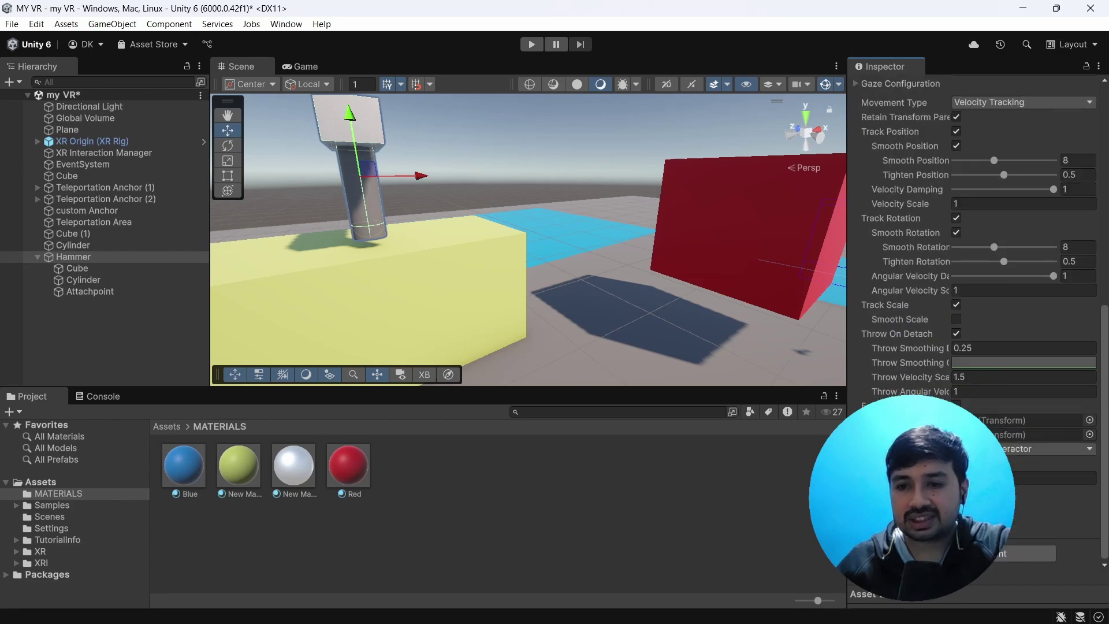
pyautogui.scroll(-7, 703, 446)
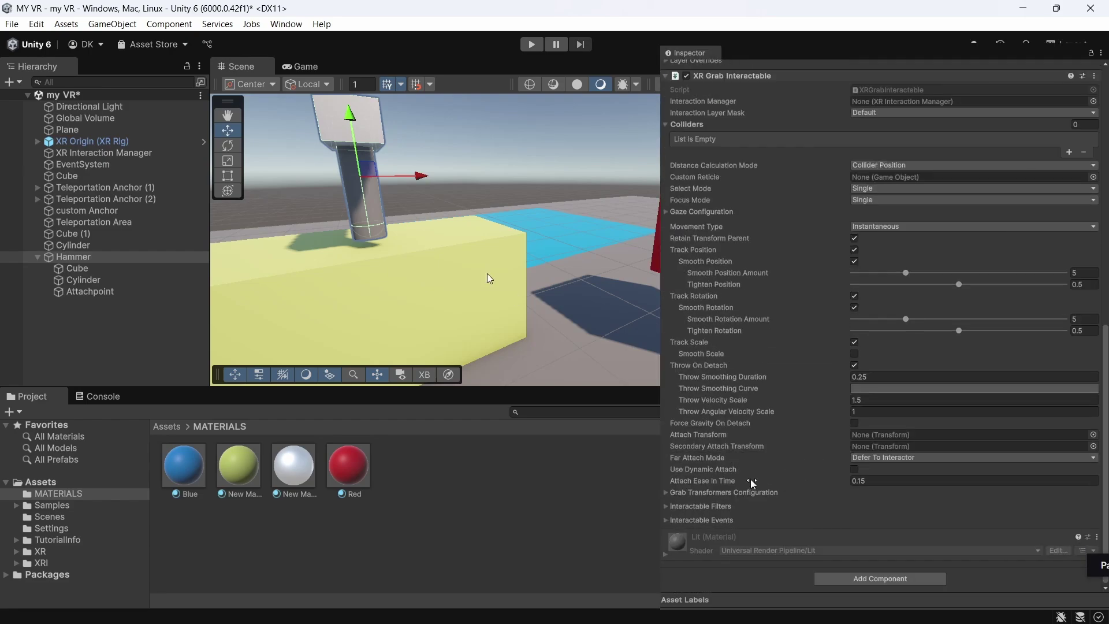
pyautogui.moveTo(100, 294); pyautogui.dragTo(657, 406)
pyautogui.moveTo(821, 437); pyautogui.dragTo(878, 434)
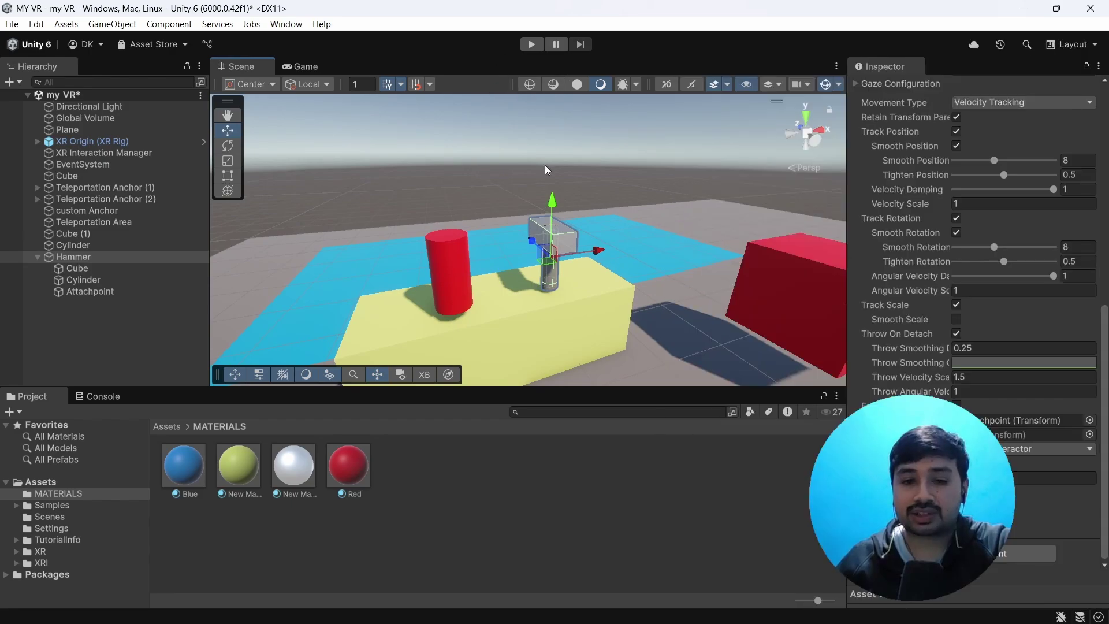
# Run the scene in play mode to test grabbing the cylinder and hammer in VR, and stop it
pyautogui.click(529, 46)
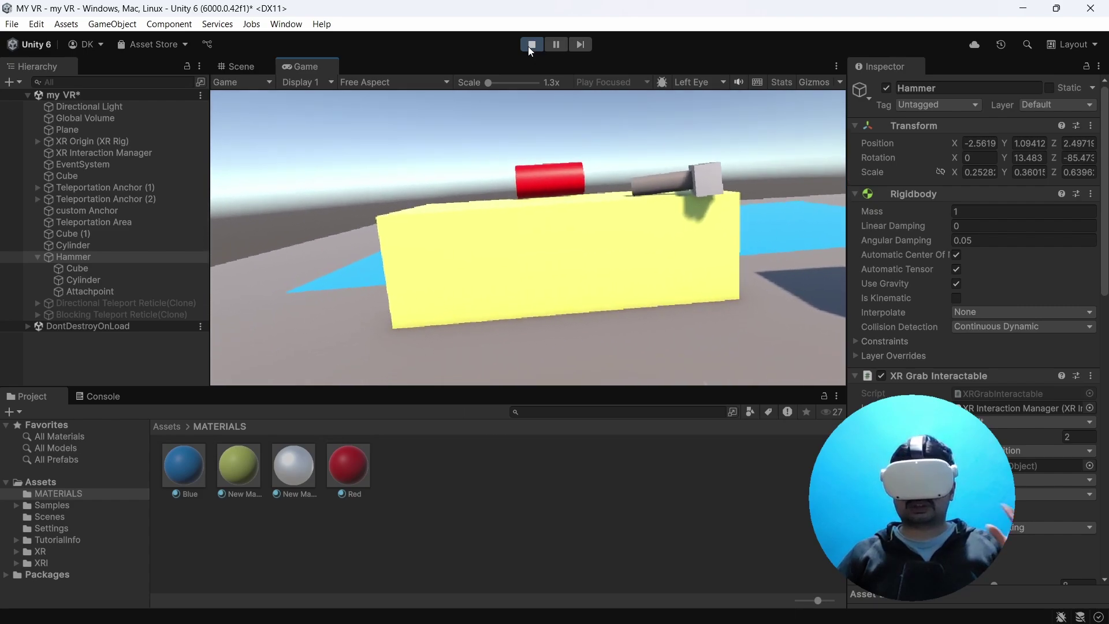
pyautogui.click(531, 44)
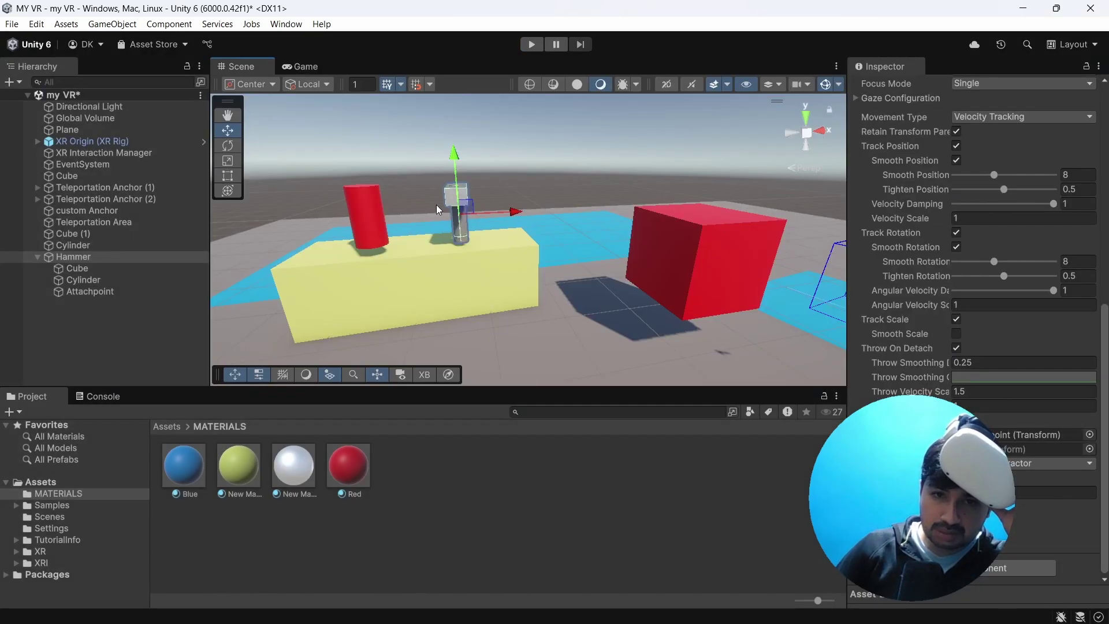
# Open the Far Attach Mode choices of the Hammer's XR Grab Interactable
pyautogui.scroll(3, 439, 206)
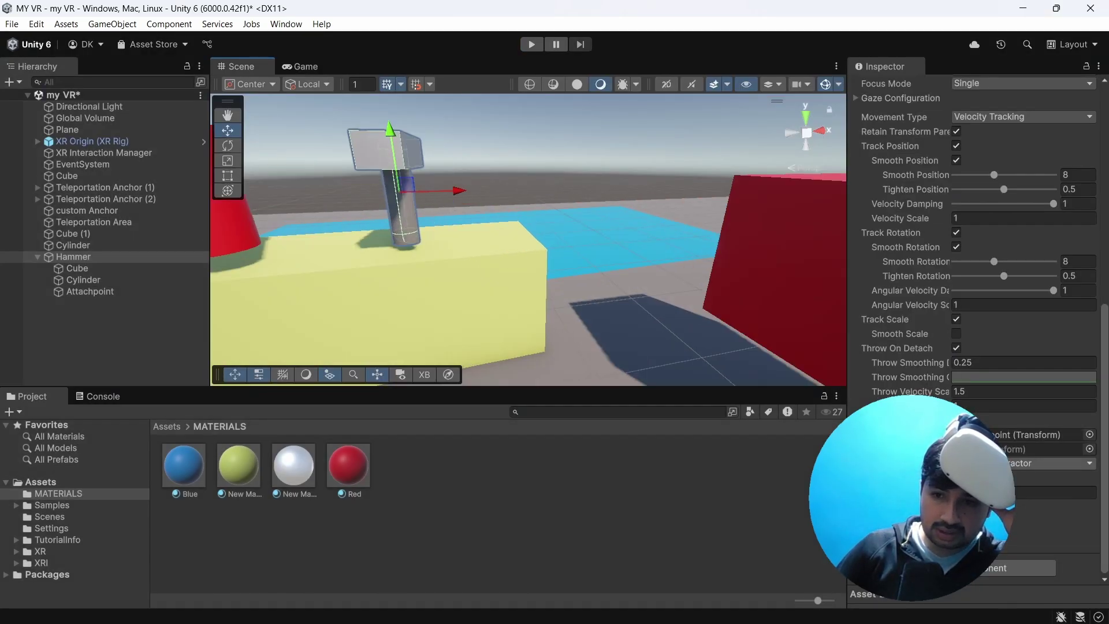
pyautogui.click(1023, 463)
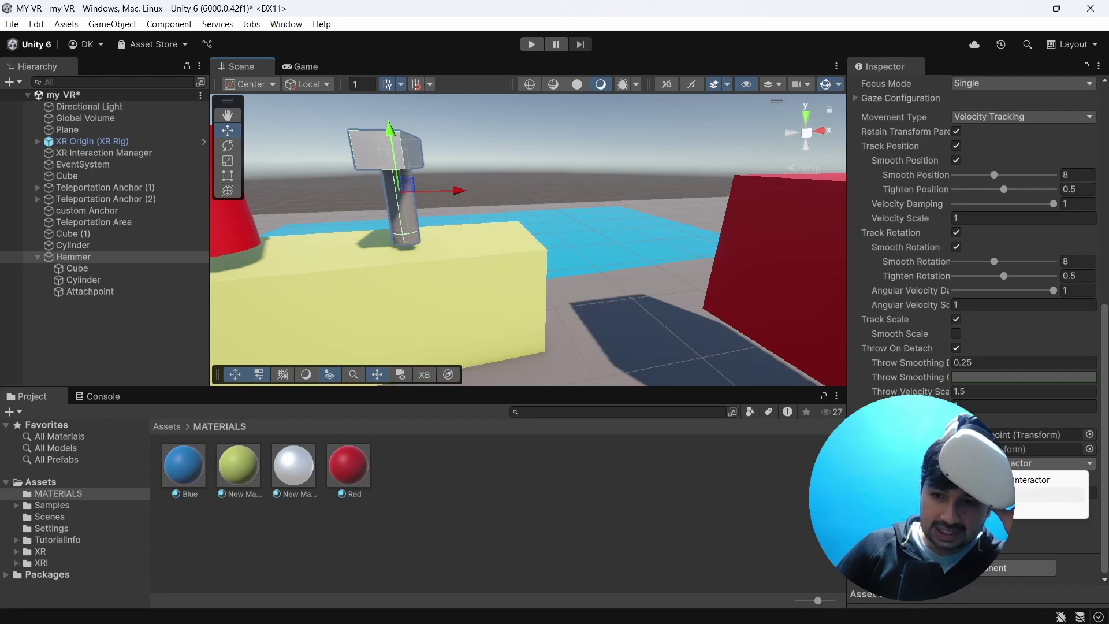
# Select the red cylinder on the yellow block and start play mode again for another grab test
pyautogui.scroll(-3, 381, 184)
pyautogui.click(360, 215)
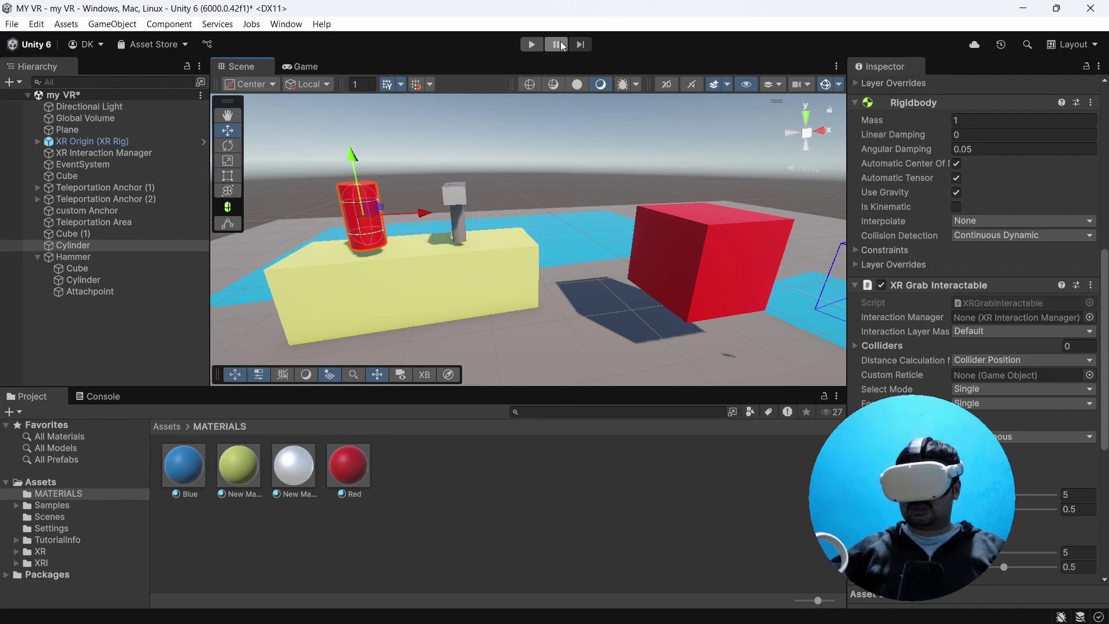
pyautogui.click(530, 47)
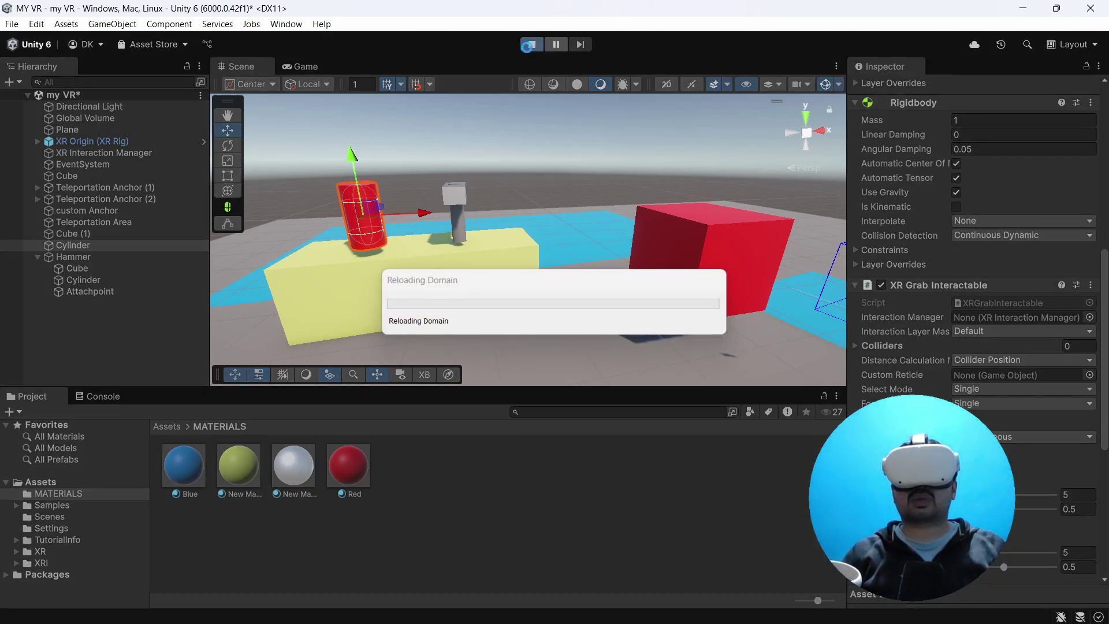